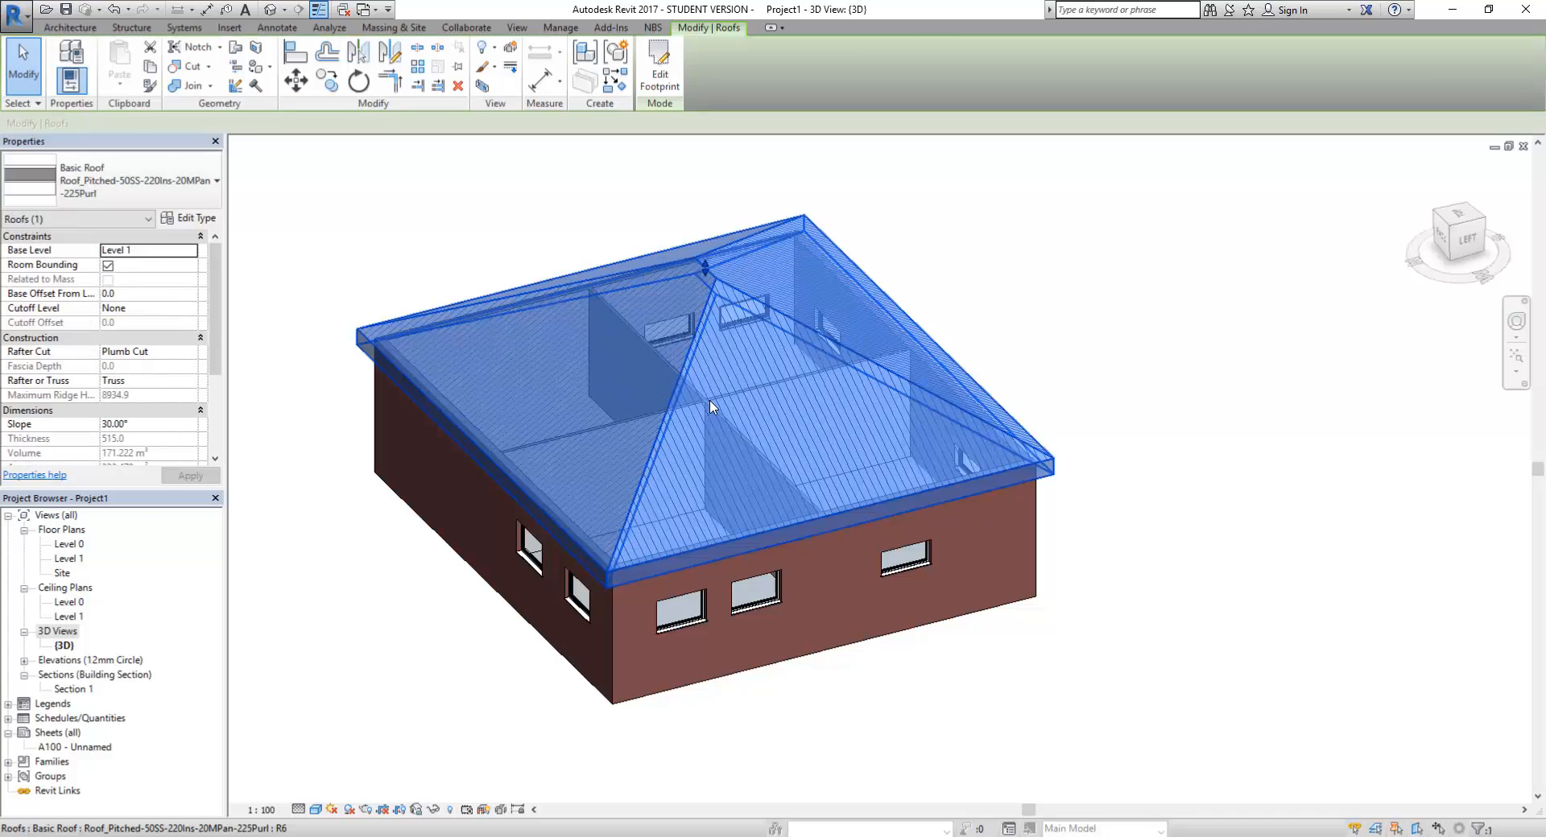
Delete the roof temporarily to view the rooms inside the building, and restore it by undoing the deletion
key(Delete)
shift+middle_drag(704, 461, 459, 504)
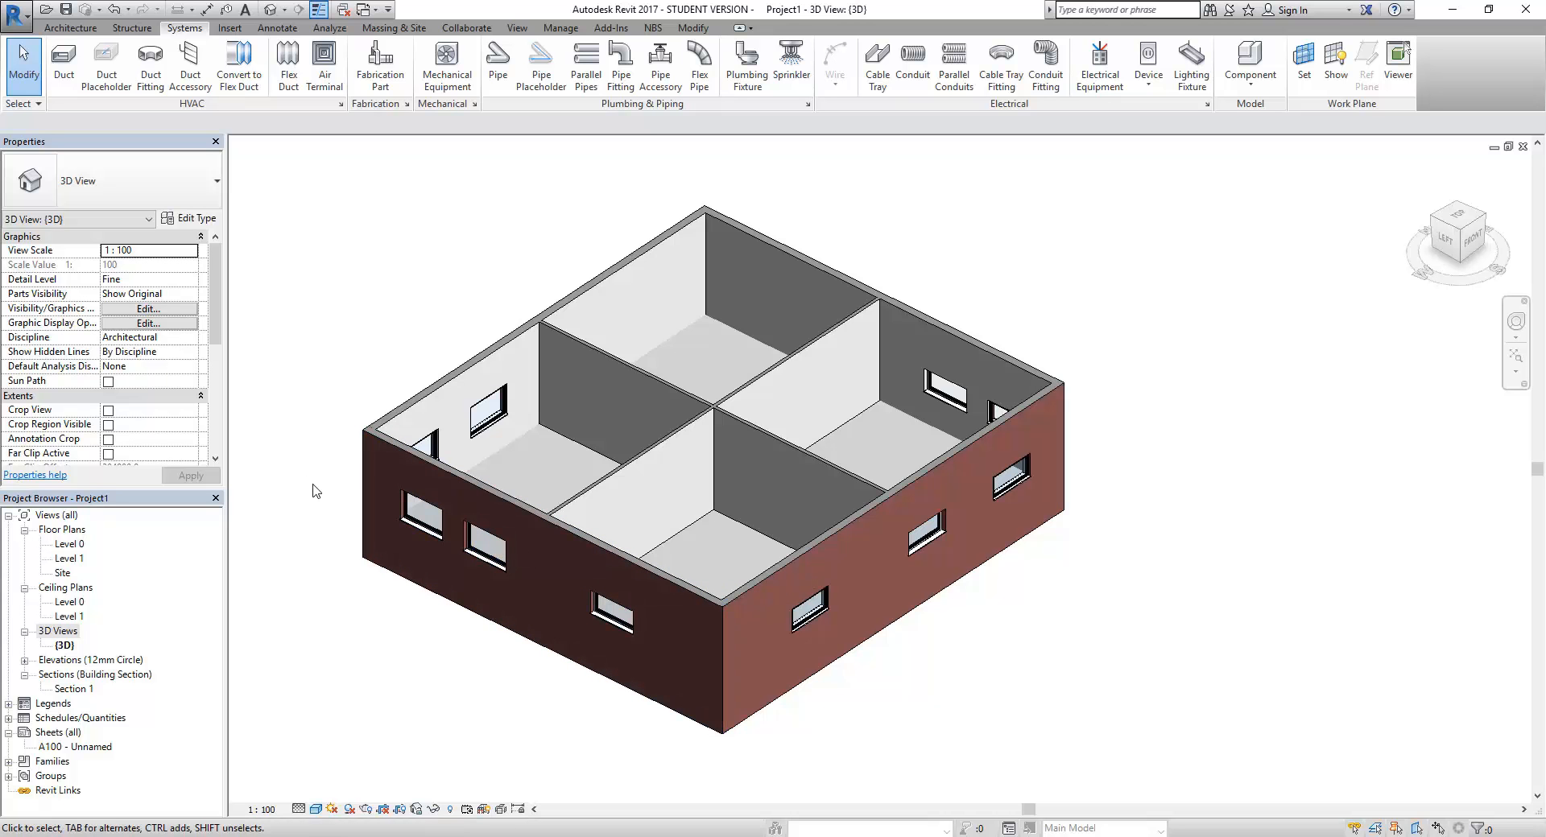
key(ctrl+z)
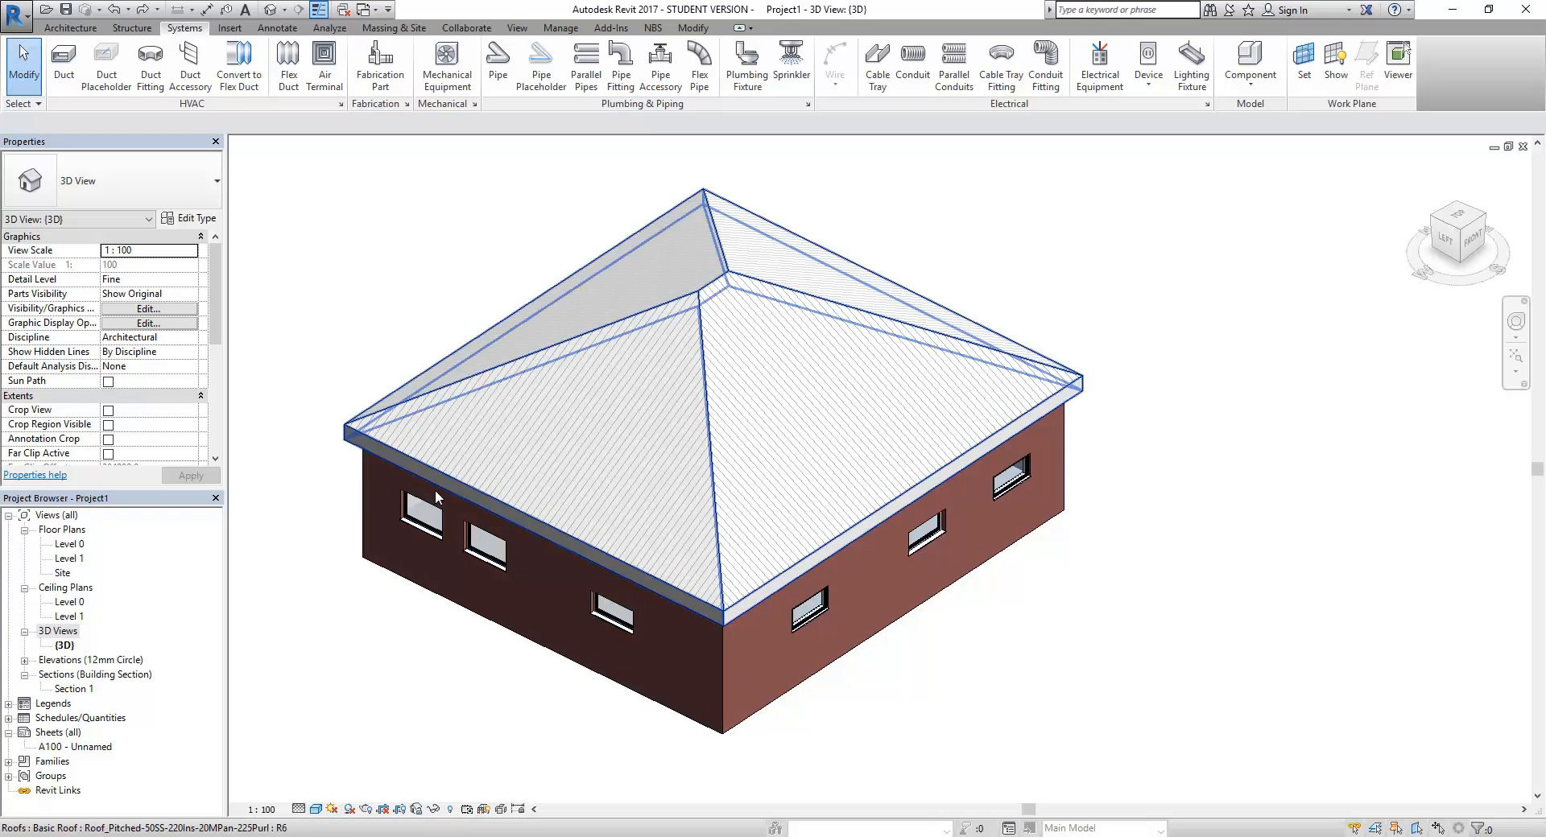
shift+middle_drag(611, 660, 504, 389)
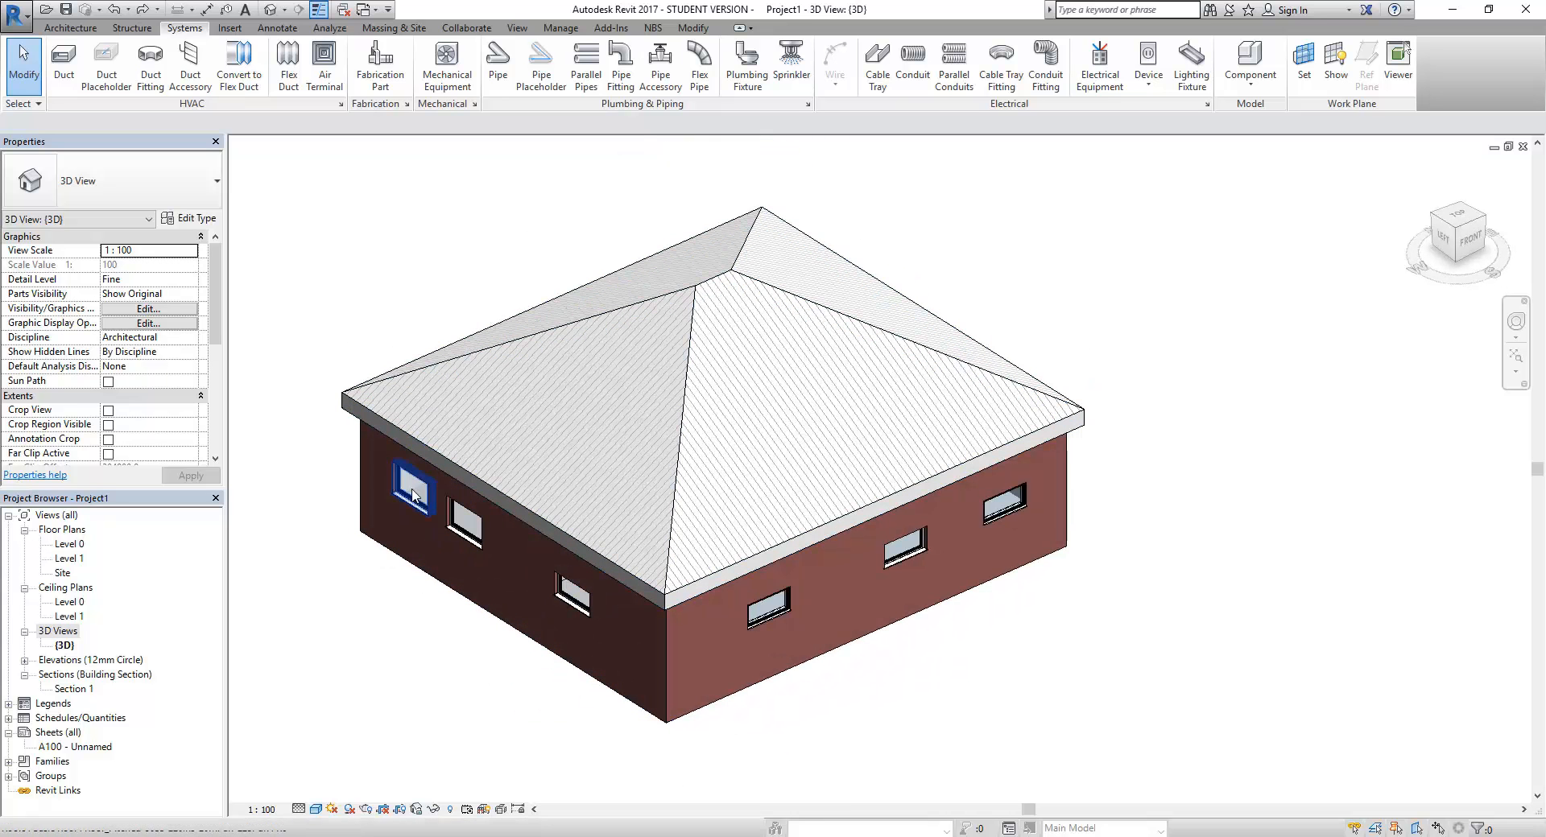
Open the Level 0 floor plan and turn on its sun path
double_click(76, 545)
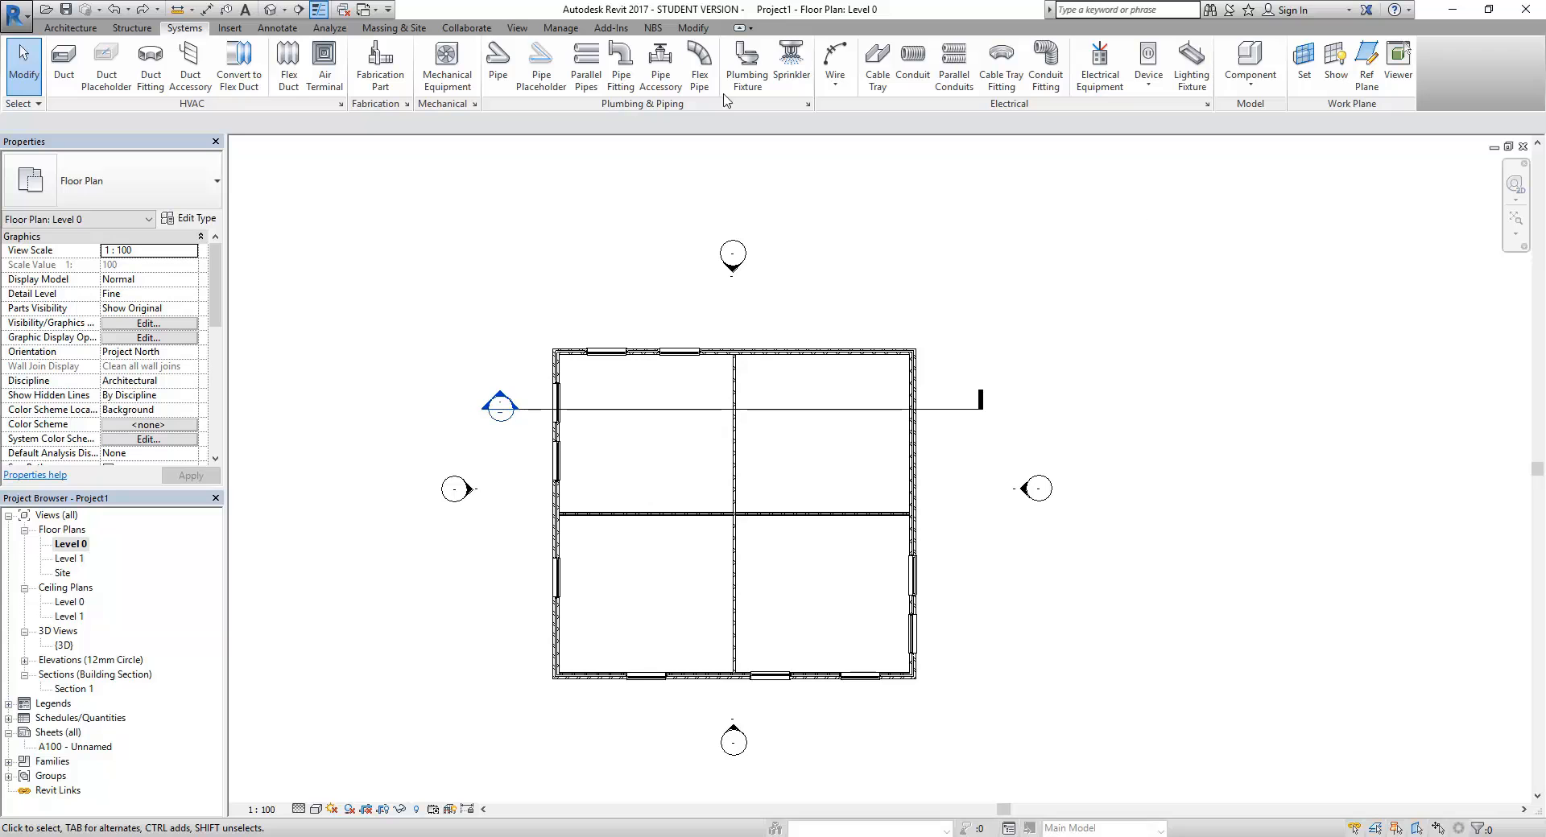
click(231, 28)
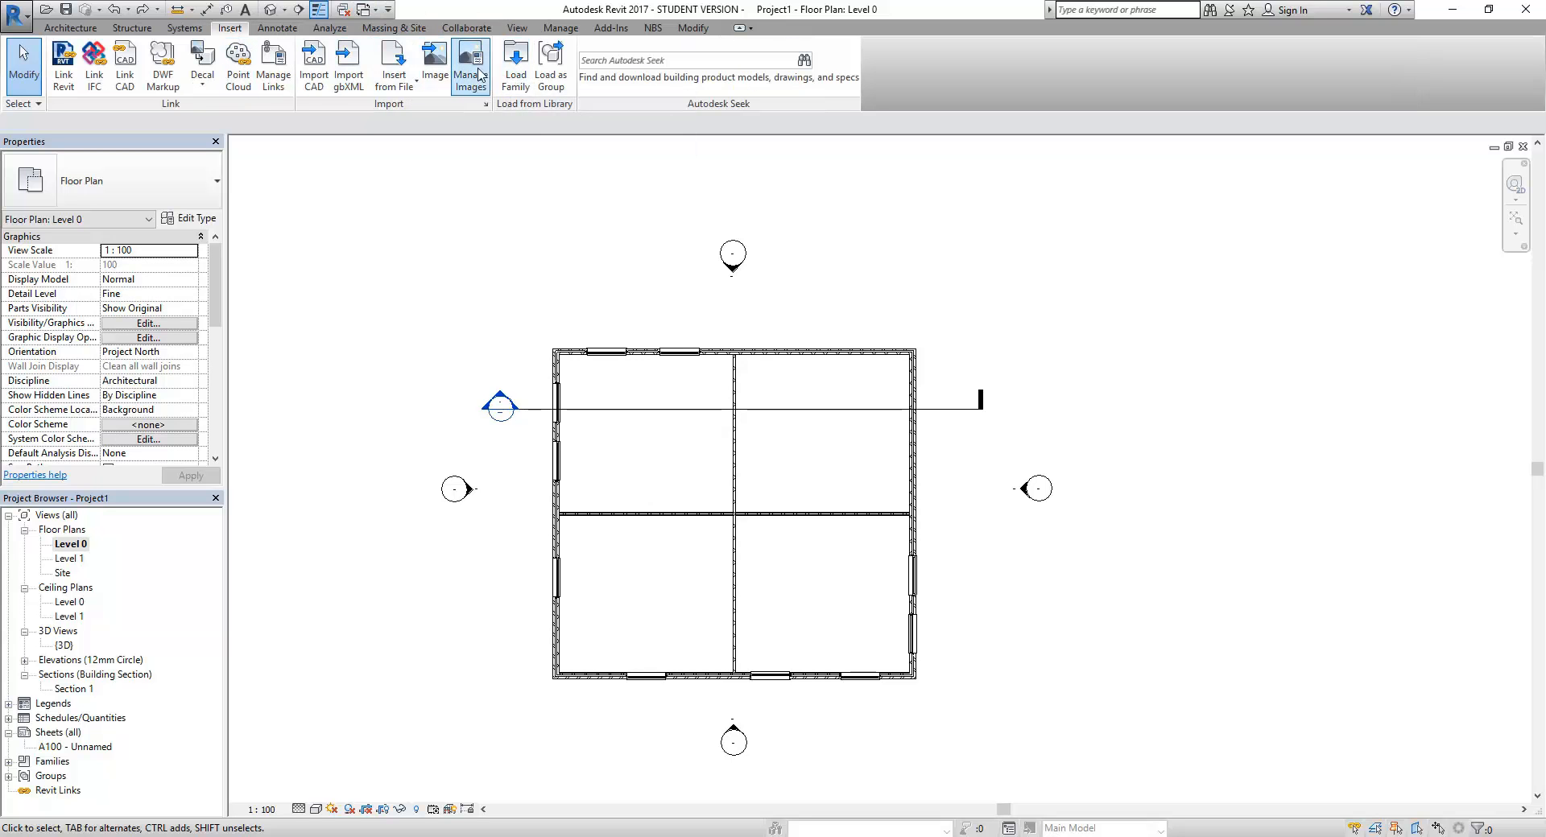
click(184, 29)
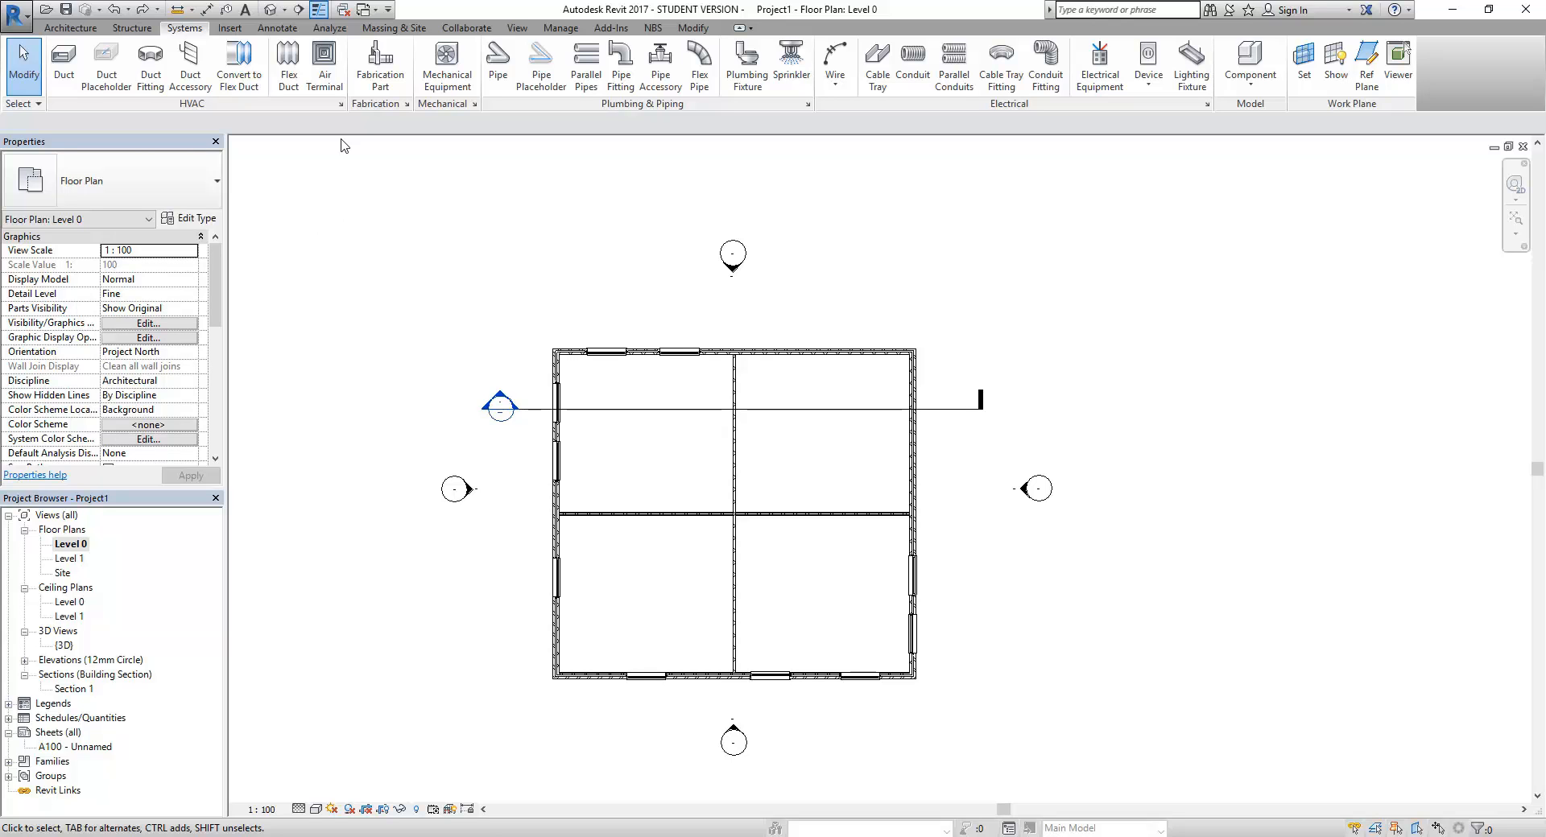
click(333, 810)
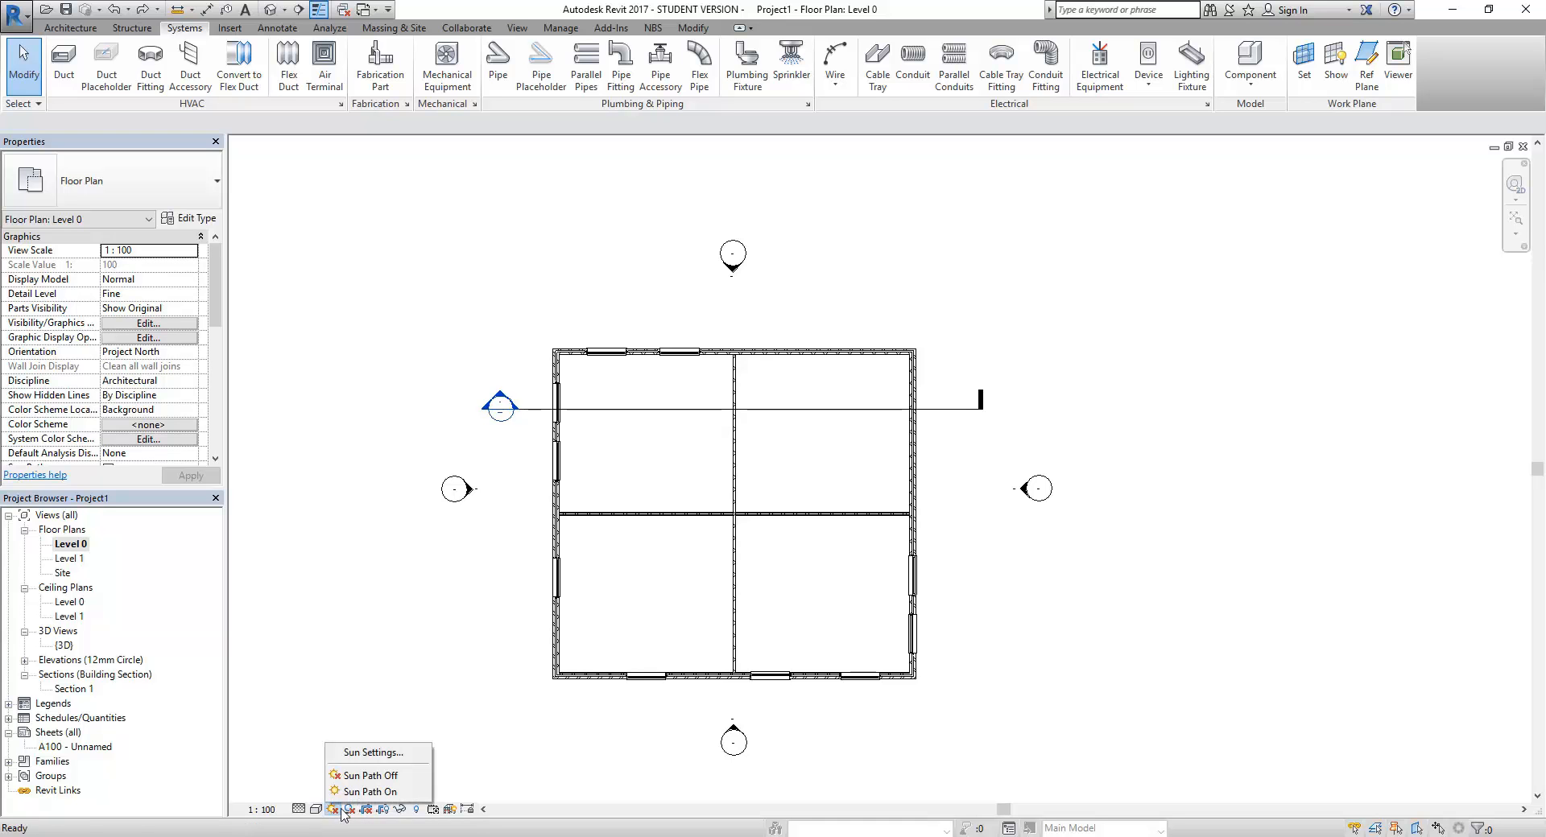
click(368, 792)
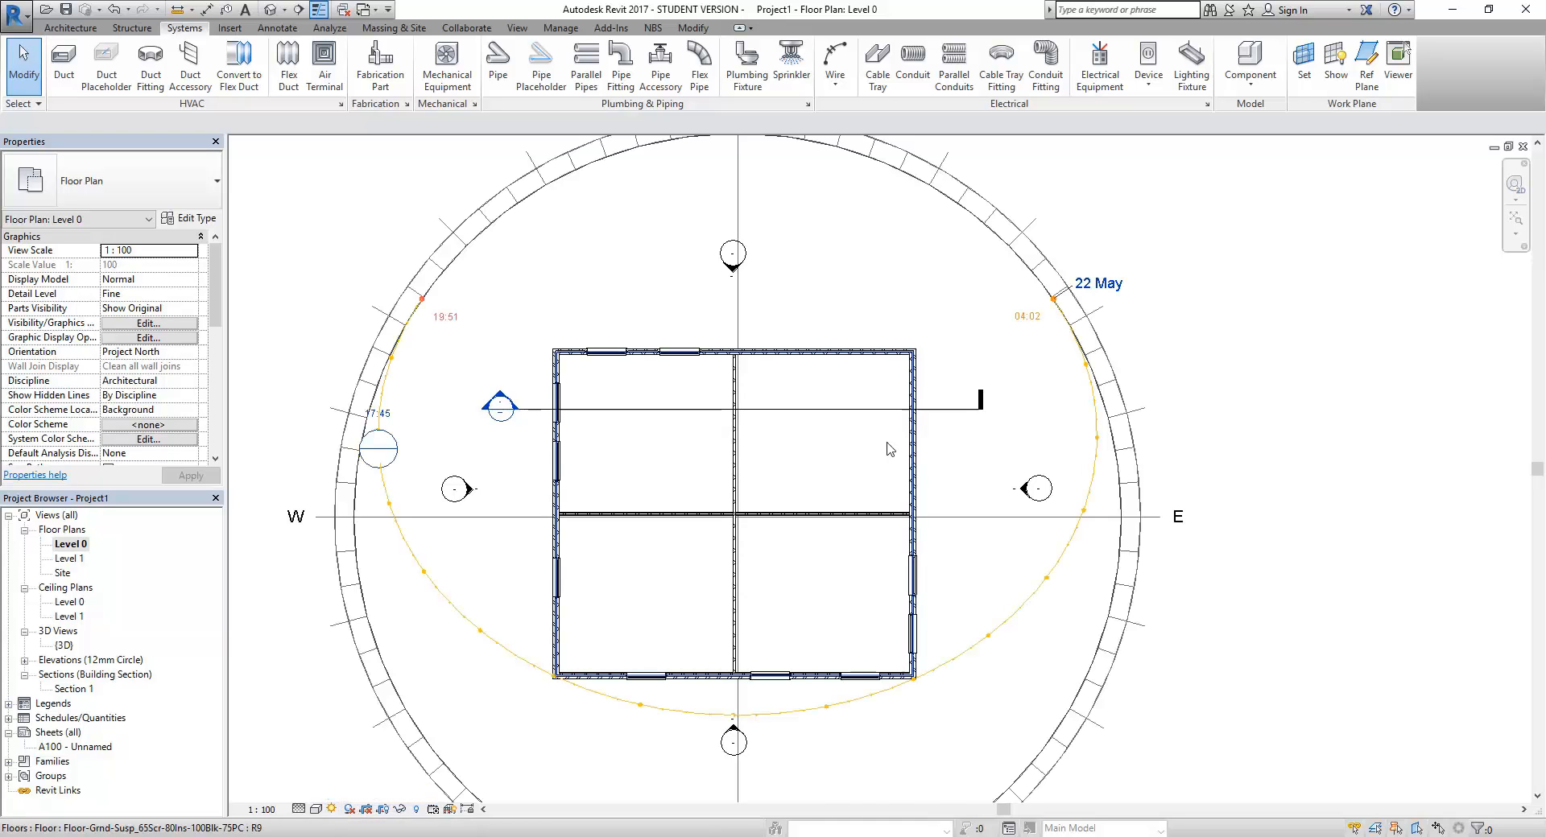
middle_drag(889, 449, 880, 362)
scroll(882, 361, down, 3)
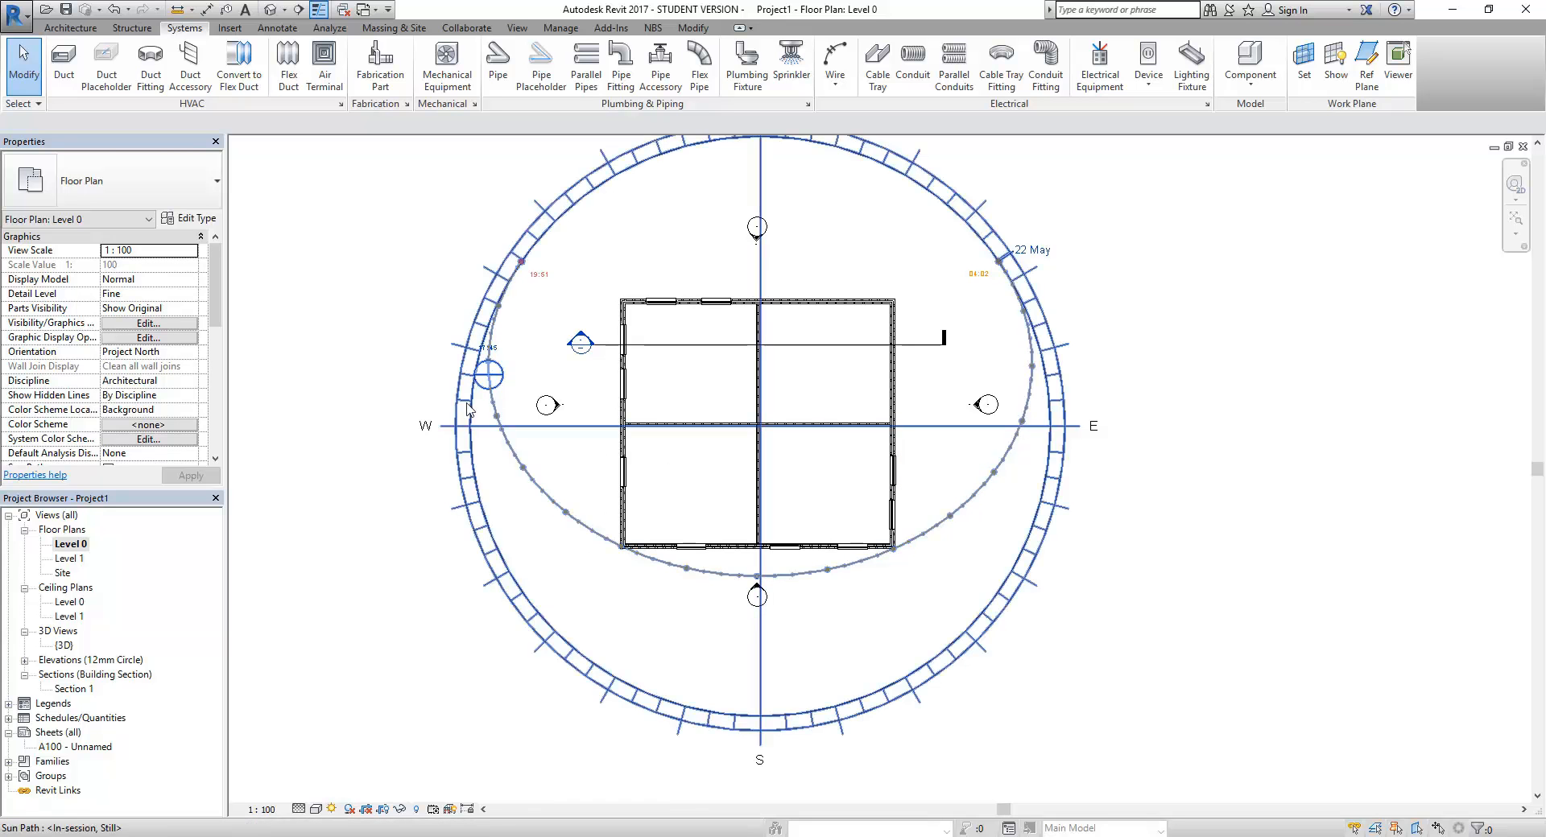
Move the sun to different times of day along the 22 May sun path, leaving it on the west side
drag(487, 377, 598, 542)
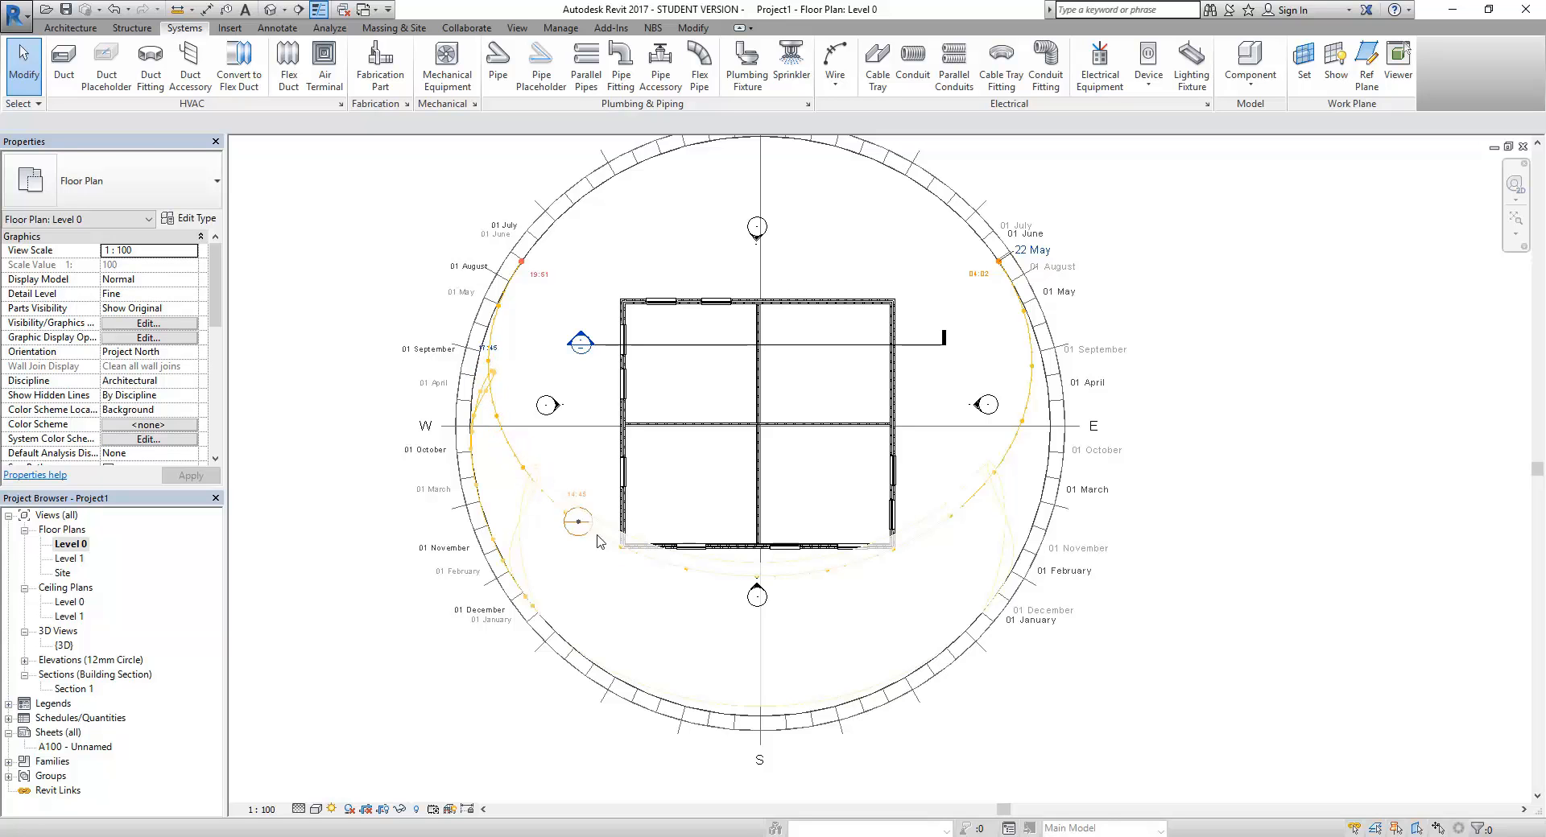
mouse_move(862, 574)
mouse_down()
mouse_move(950, 520)
mouse_move(515, 573)
mouse_move(471, 426)
mouse_move(475, 391)
mouse_move(475, 448)
mouse_move(490, 340)
mouse_move(475, 497)
mouse_move(516, 600)
mouse_move(442, 372)
mouse_move(448, 443)
mouse_up()
mouse_move(452, 364)
mouse_down()
mouse_move(453, 427)
mouse_move(841, 573)
mouse_move(992, 475)
mouse_move(1005, 548)
mouse_move(1016, 396)
mouse_move(821, 578)
mouse_move(476, 378)
mouse_move(472, 515)
mouse_move(492, 453)
mouse_up()
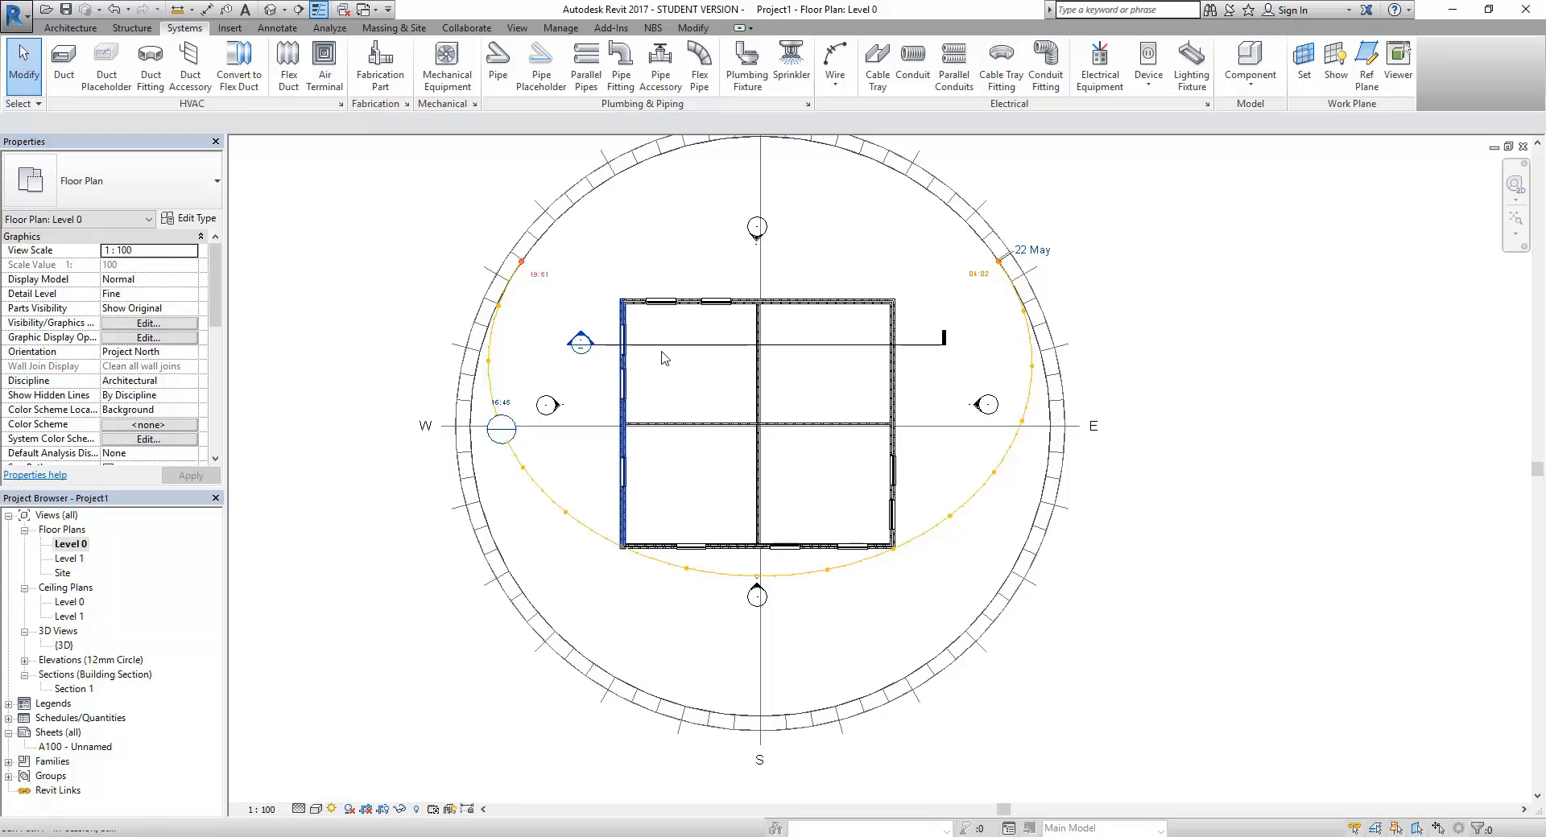
Turn on shadows in the Level 0 plan and move the sun to just east of due south on the 22 May path
click(348, 810)
click(488, 471)
mouse_move(501, 429)
mouse_down()
mouse_move(536, 487)
mouse_move(620, 555)
mouse_move(802, 609)
mouse_up()
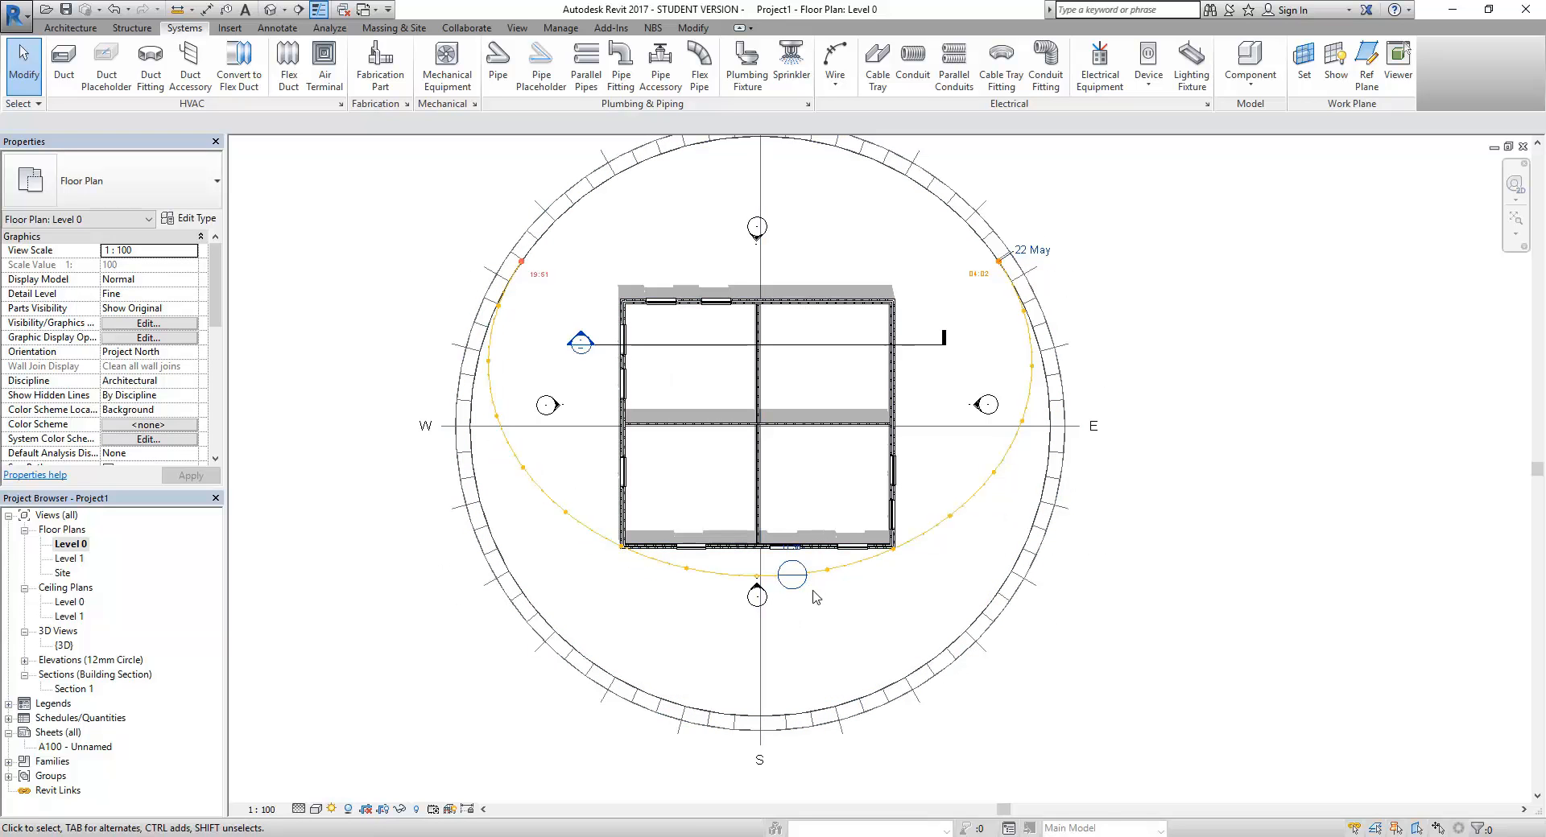
Set the sun path date to 16 February and move the sun through late-morning and afternoon times to compare the shadows
mouse_move(795, 575)
mouse_down()
mouse_move(815, 578)
mouse_move(815, 699)
mouse_move(803, 691)
mouse_move(815, 682)
mouse_up()
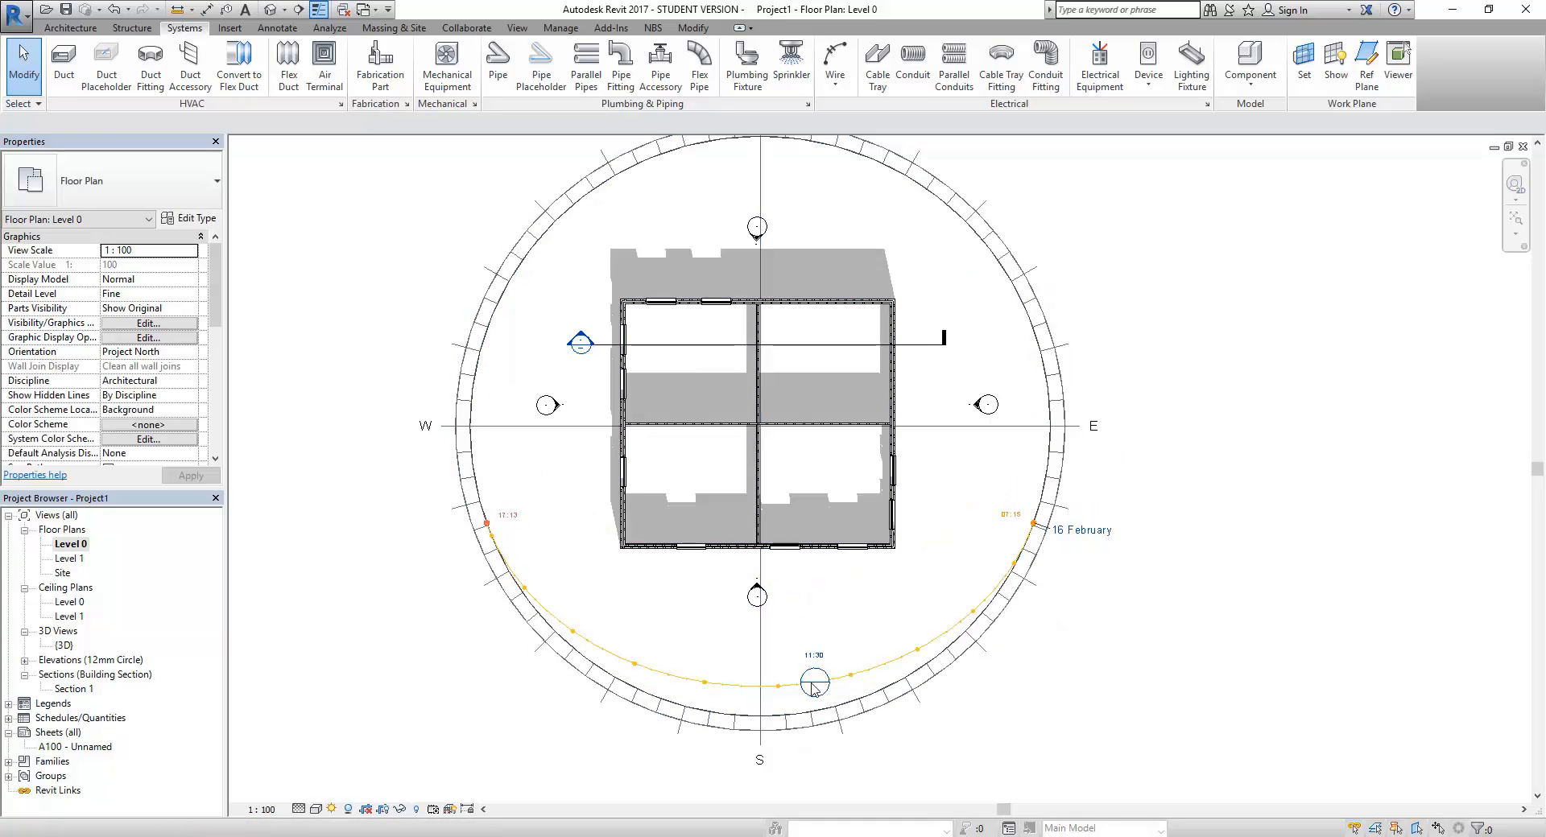
drag(815, 687, 697, 675)
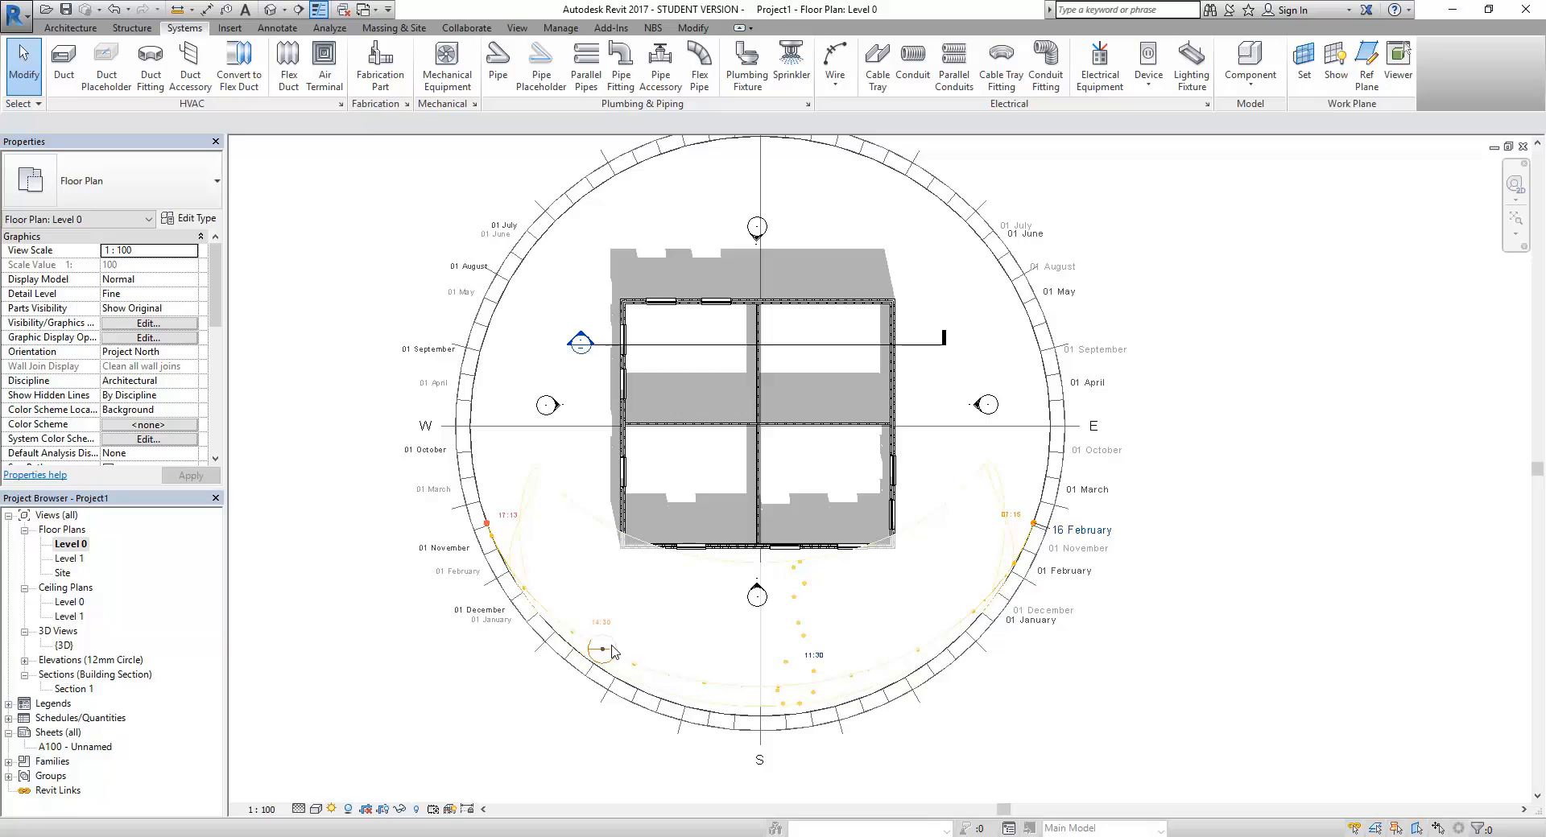
drag(606, 644, 605, 644)
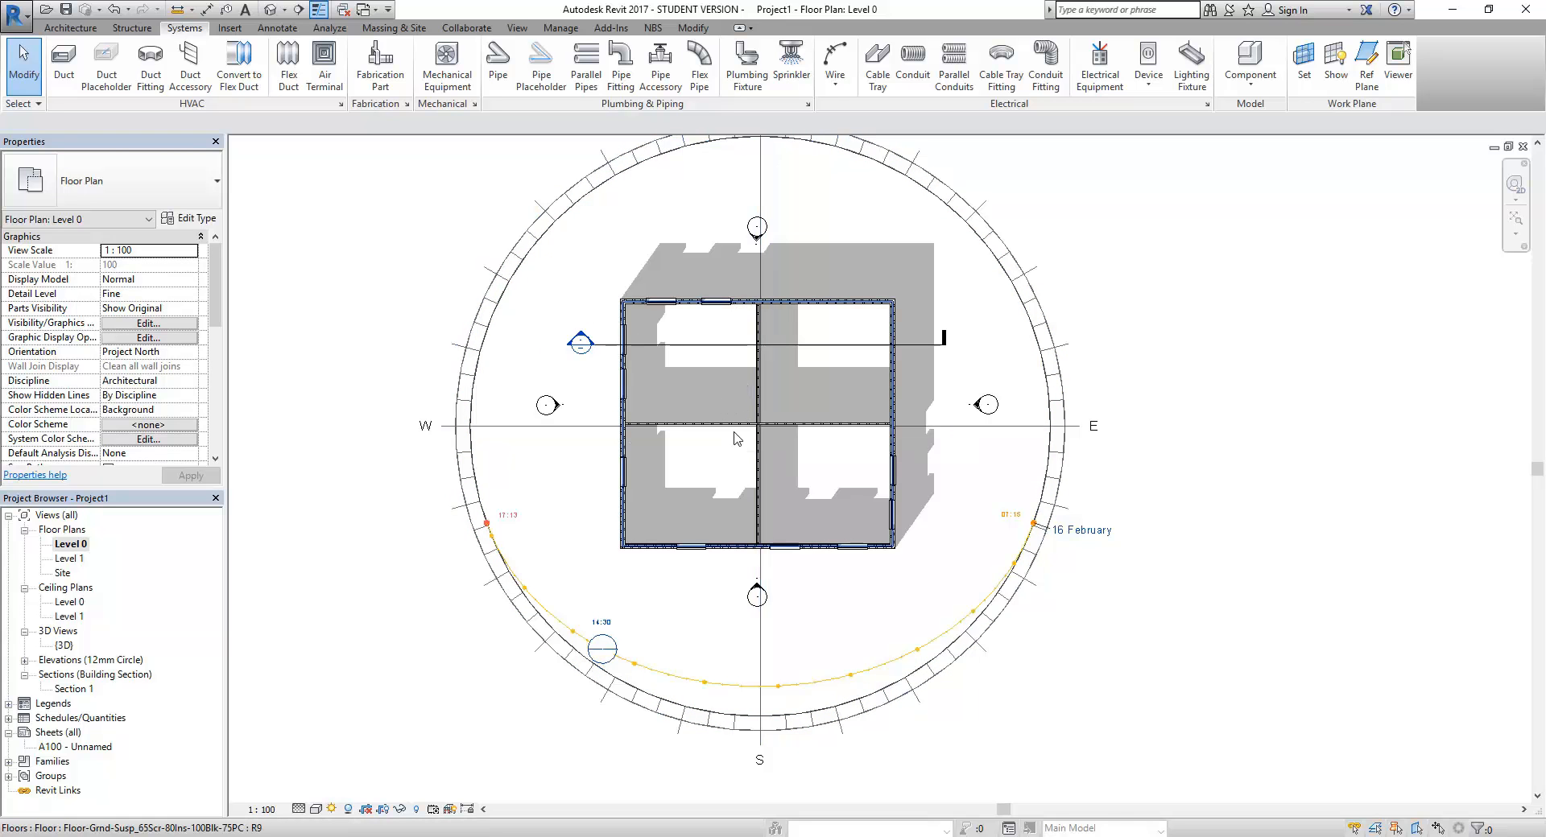
drag(603, 648, 848, 688)
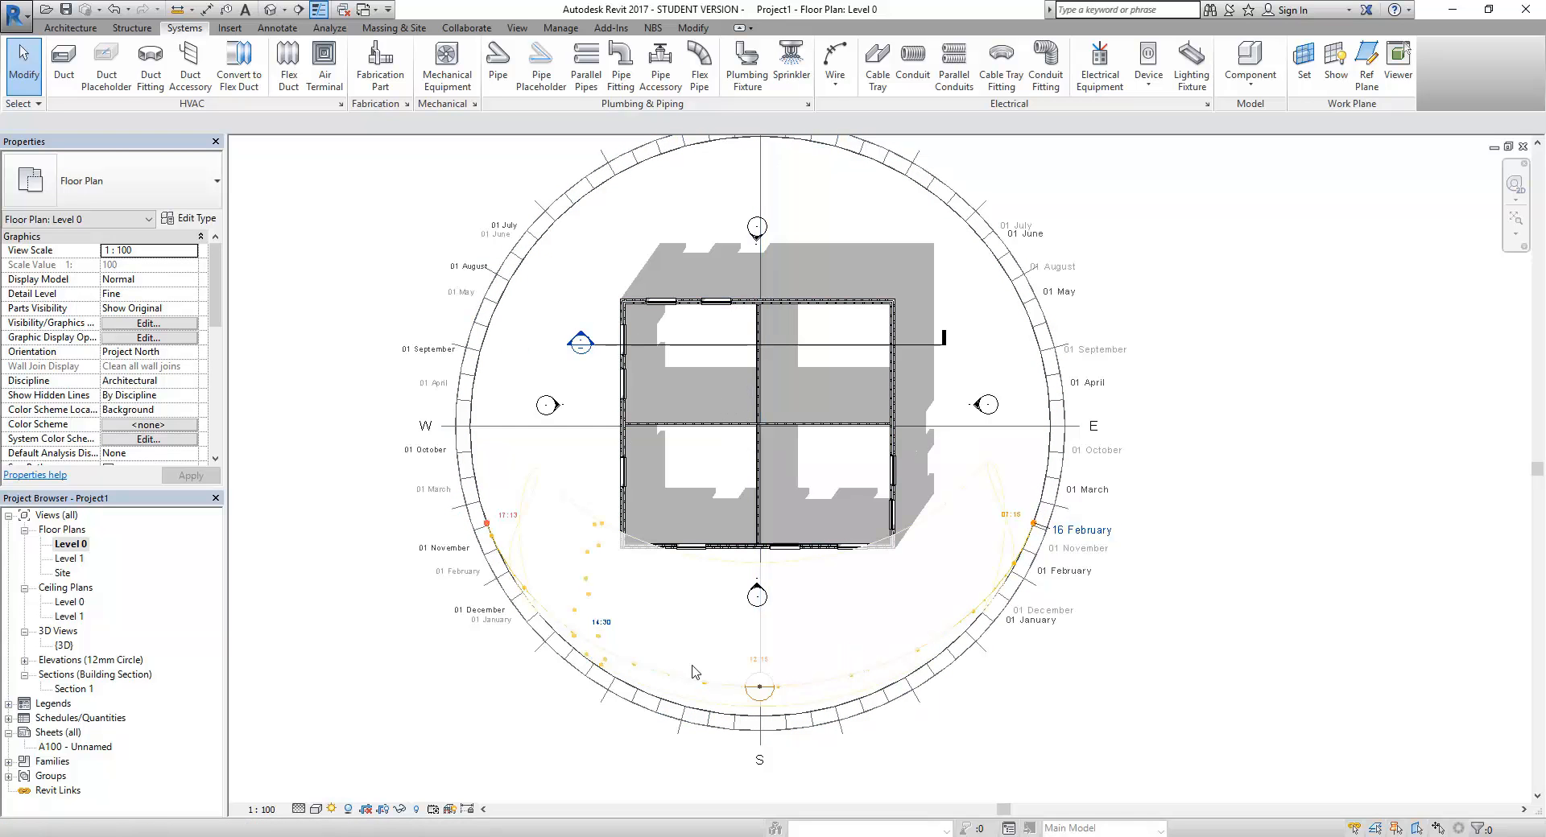
drag(694, 672, 688, 678)
Turn off the shadows and the sun path in the Level 0 plan
click(347, 809)
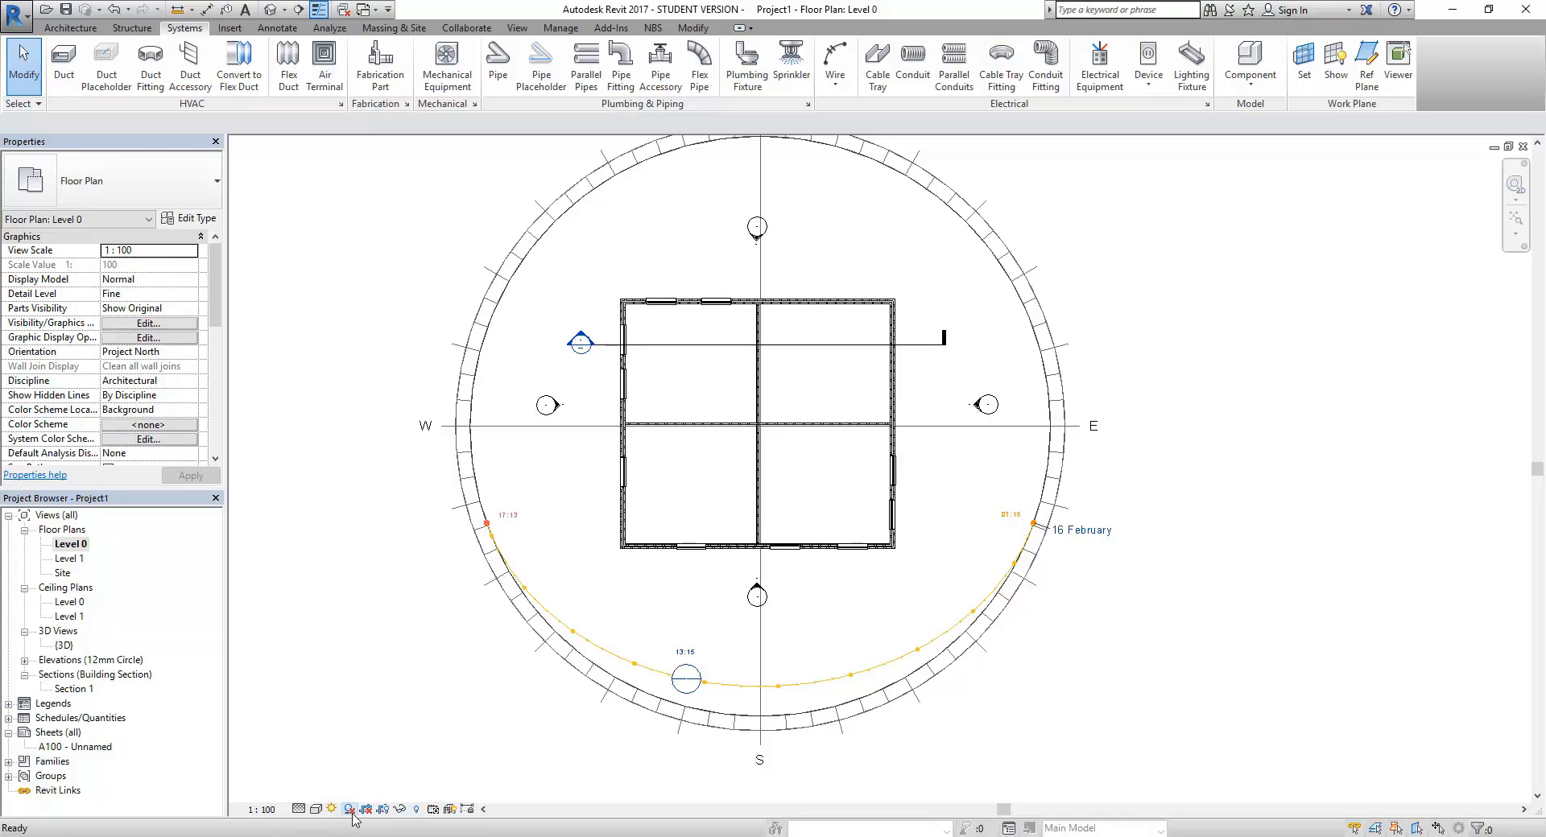
click(331, 809)
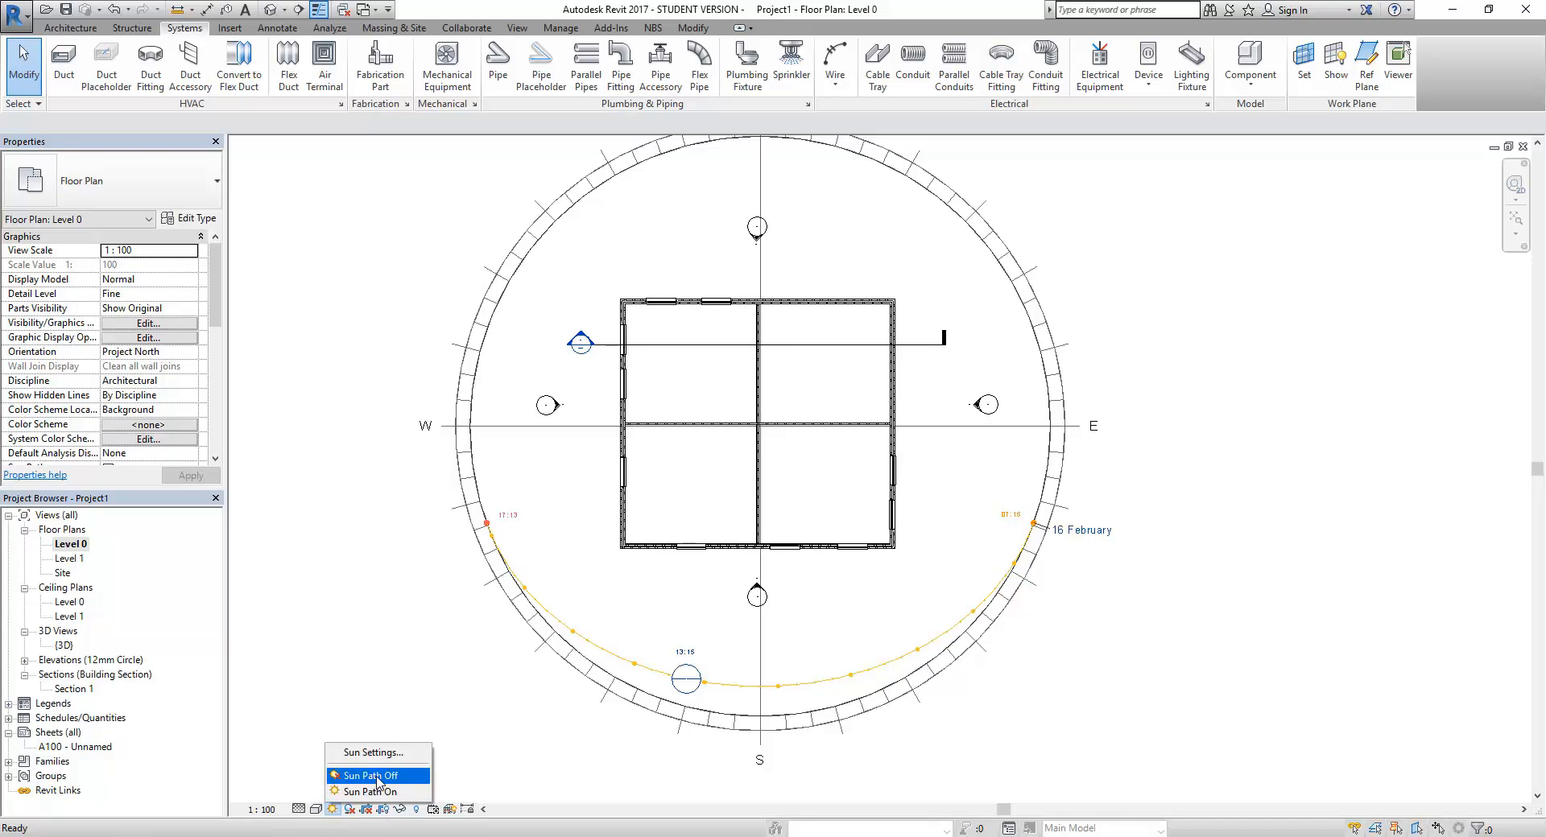
click(376, 780)
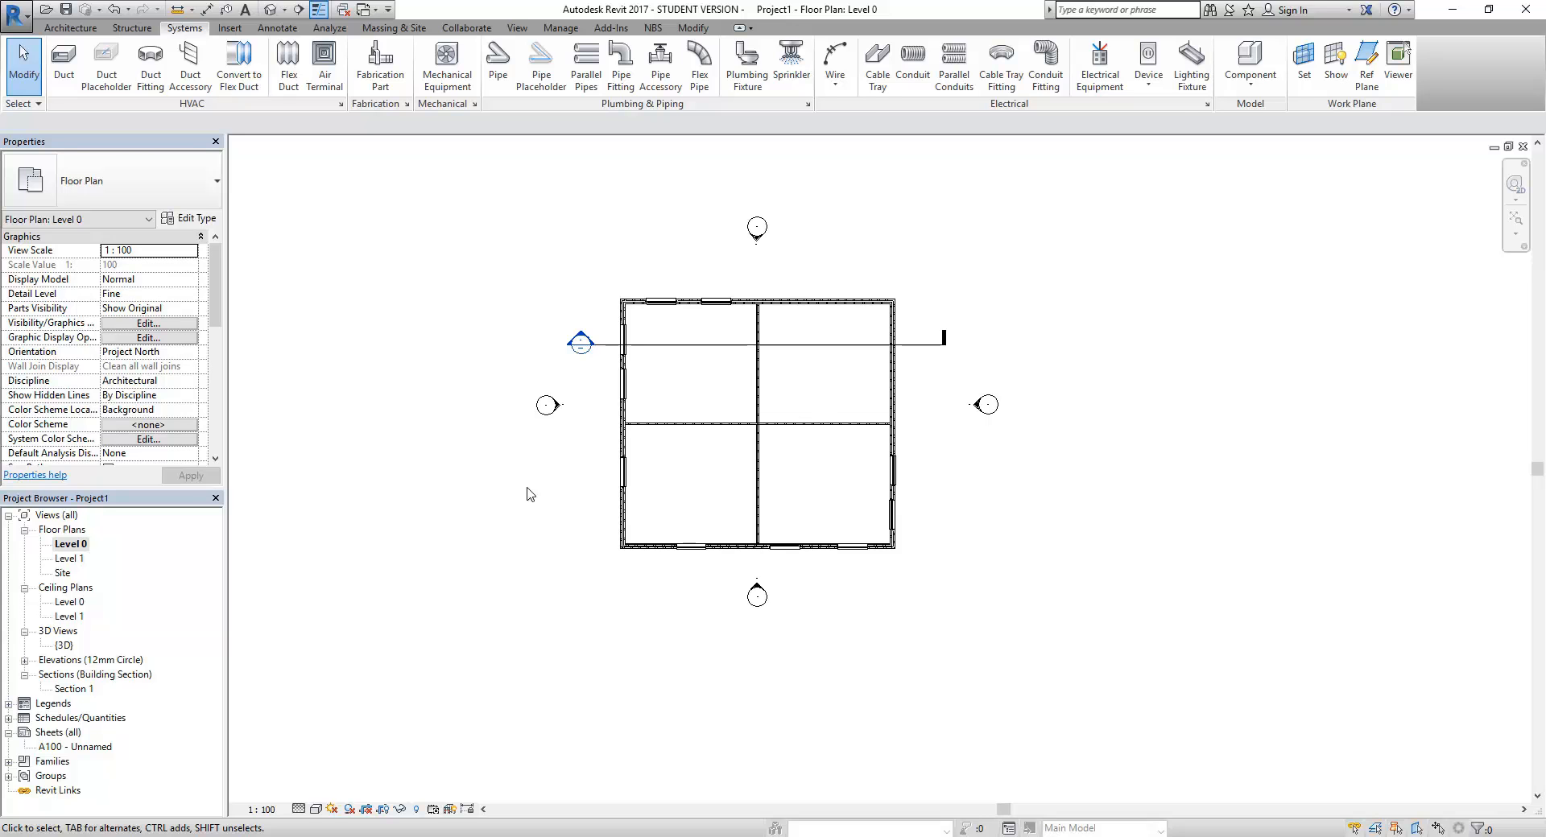
click(71, 27)
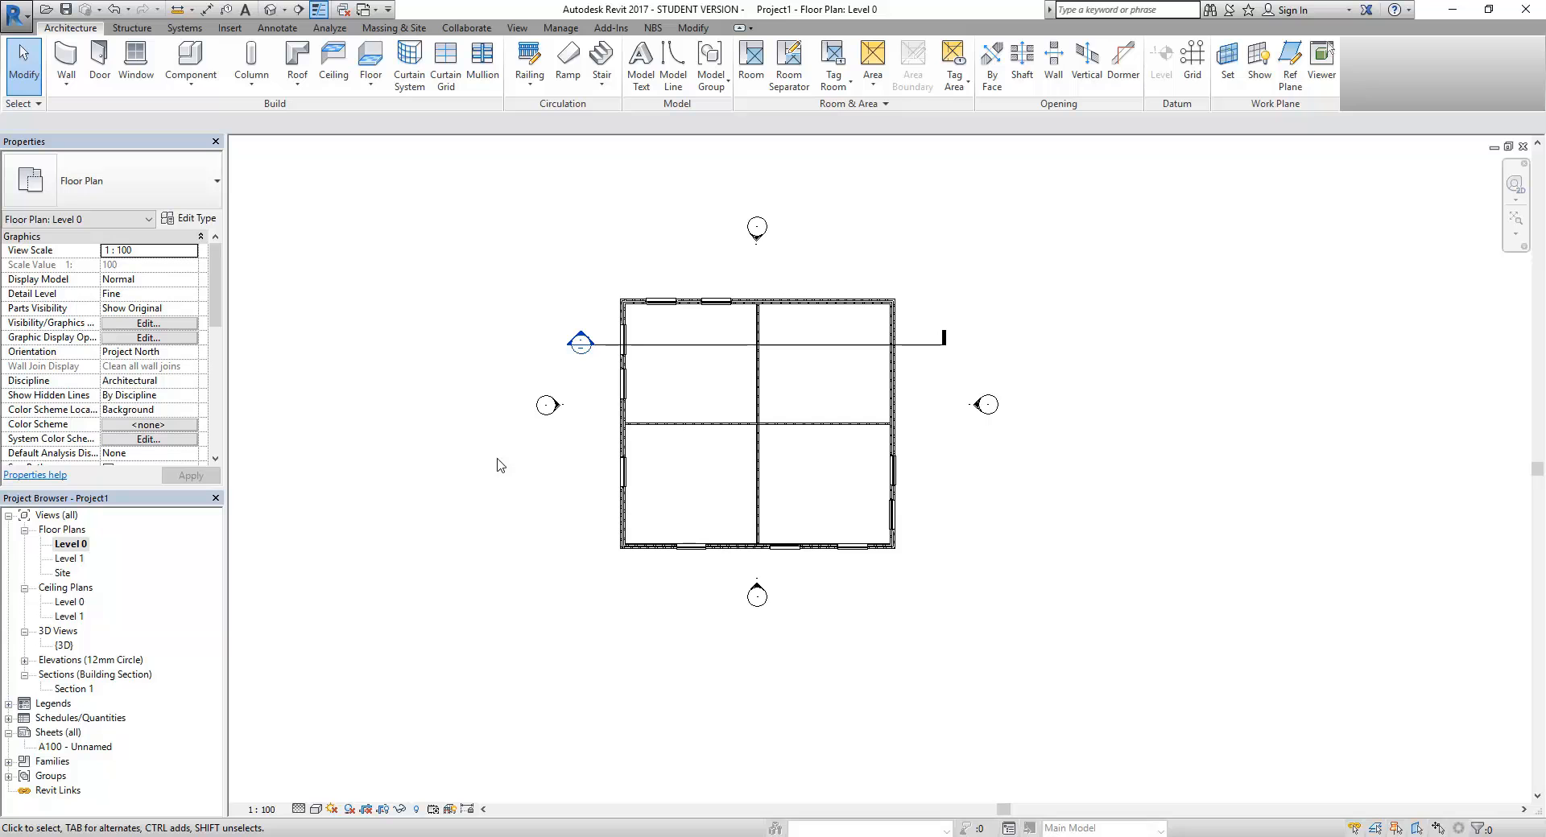
click(335, 65)
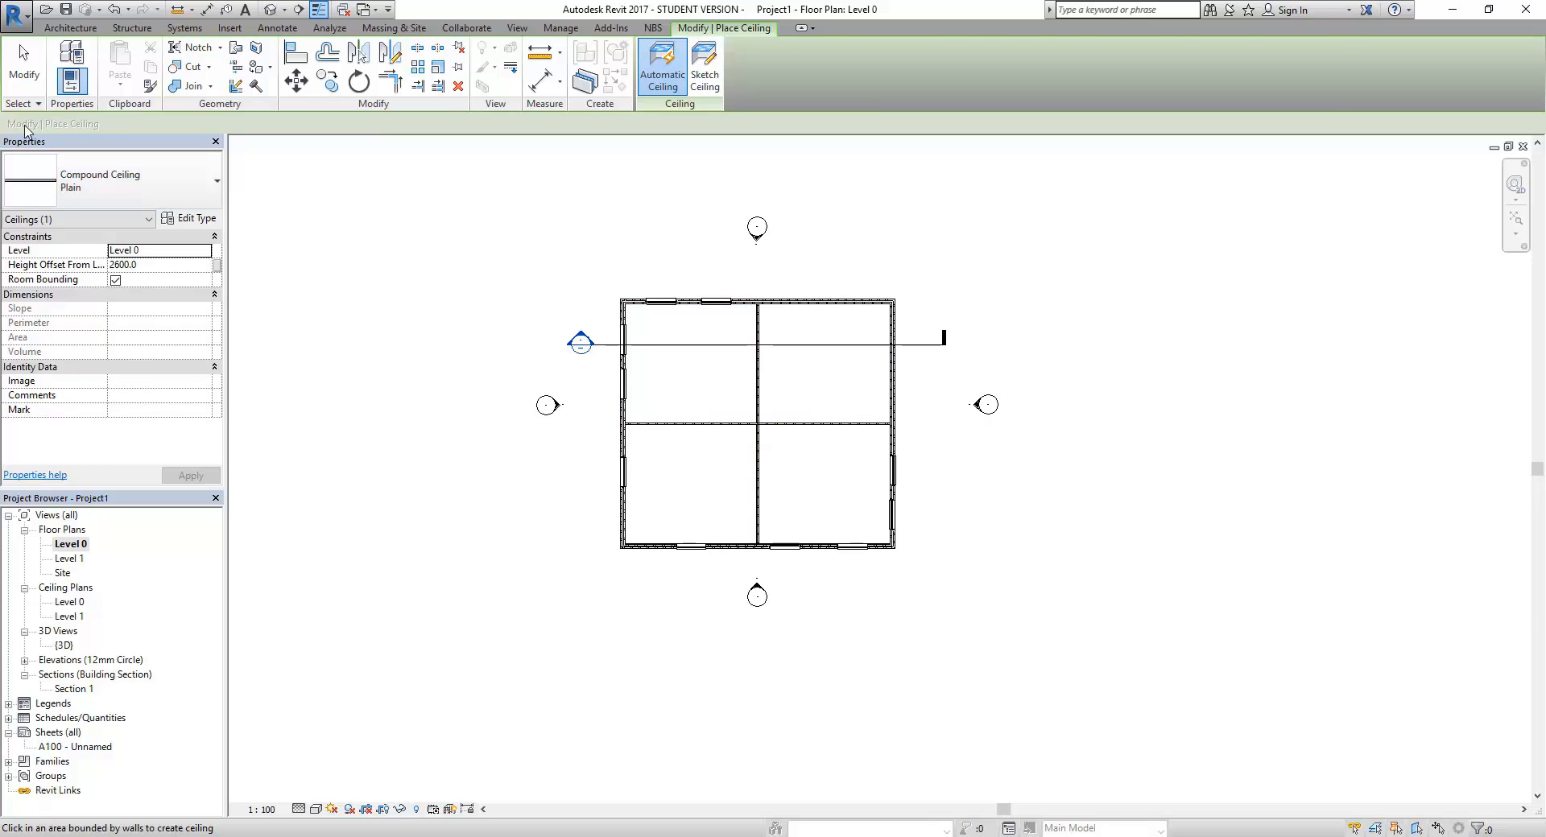
click(24, 64)
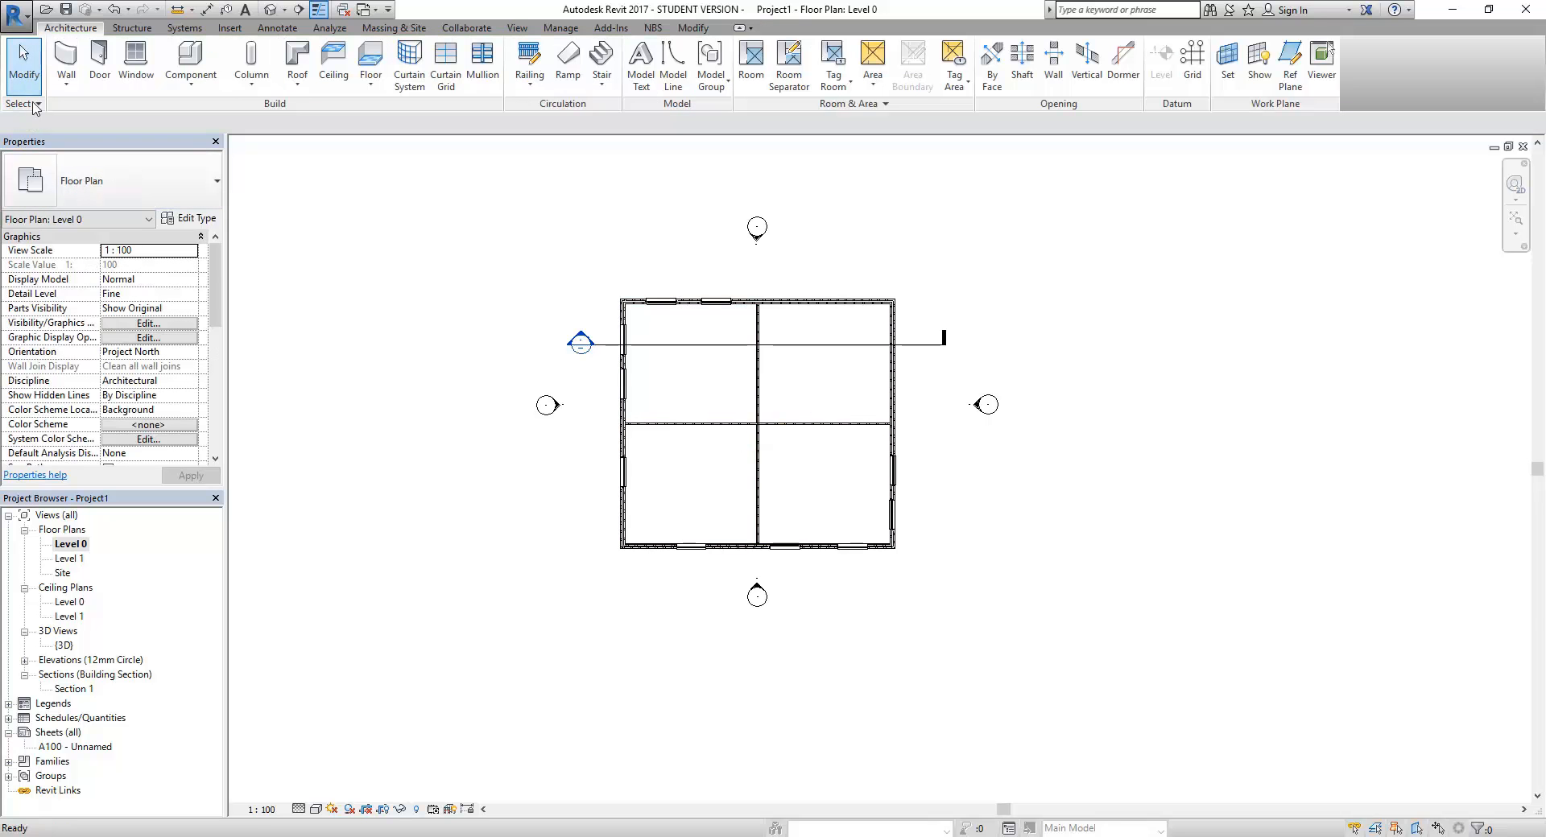
Inspect the properties of the central vertical partition wall and the north exterior wall, leaving nothing selected
click(758, 387)
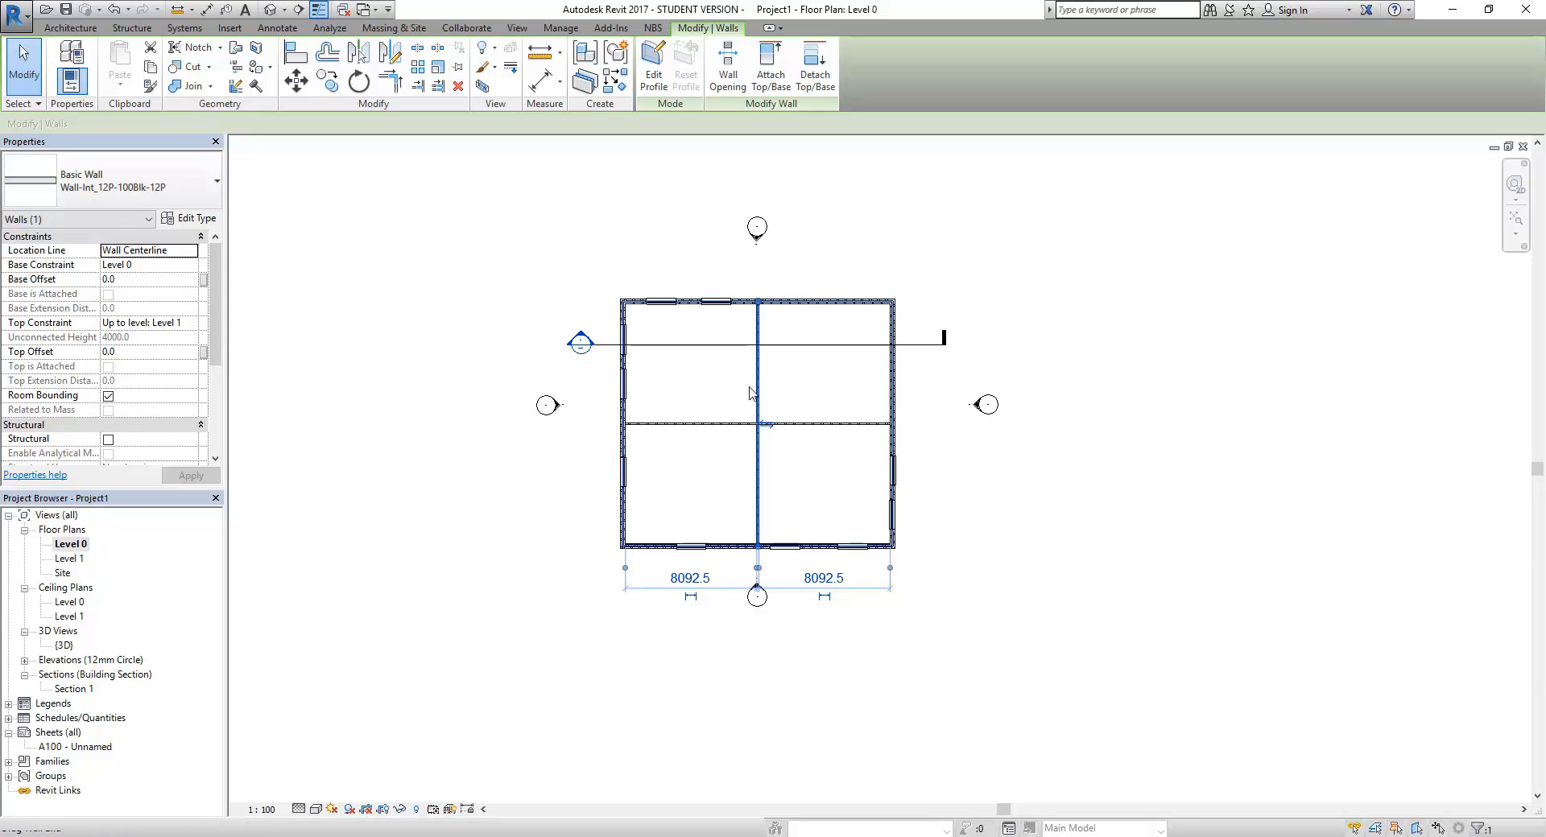
click(785, 305)
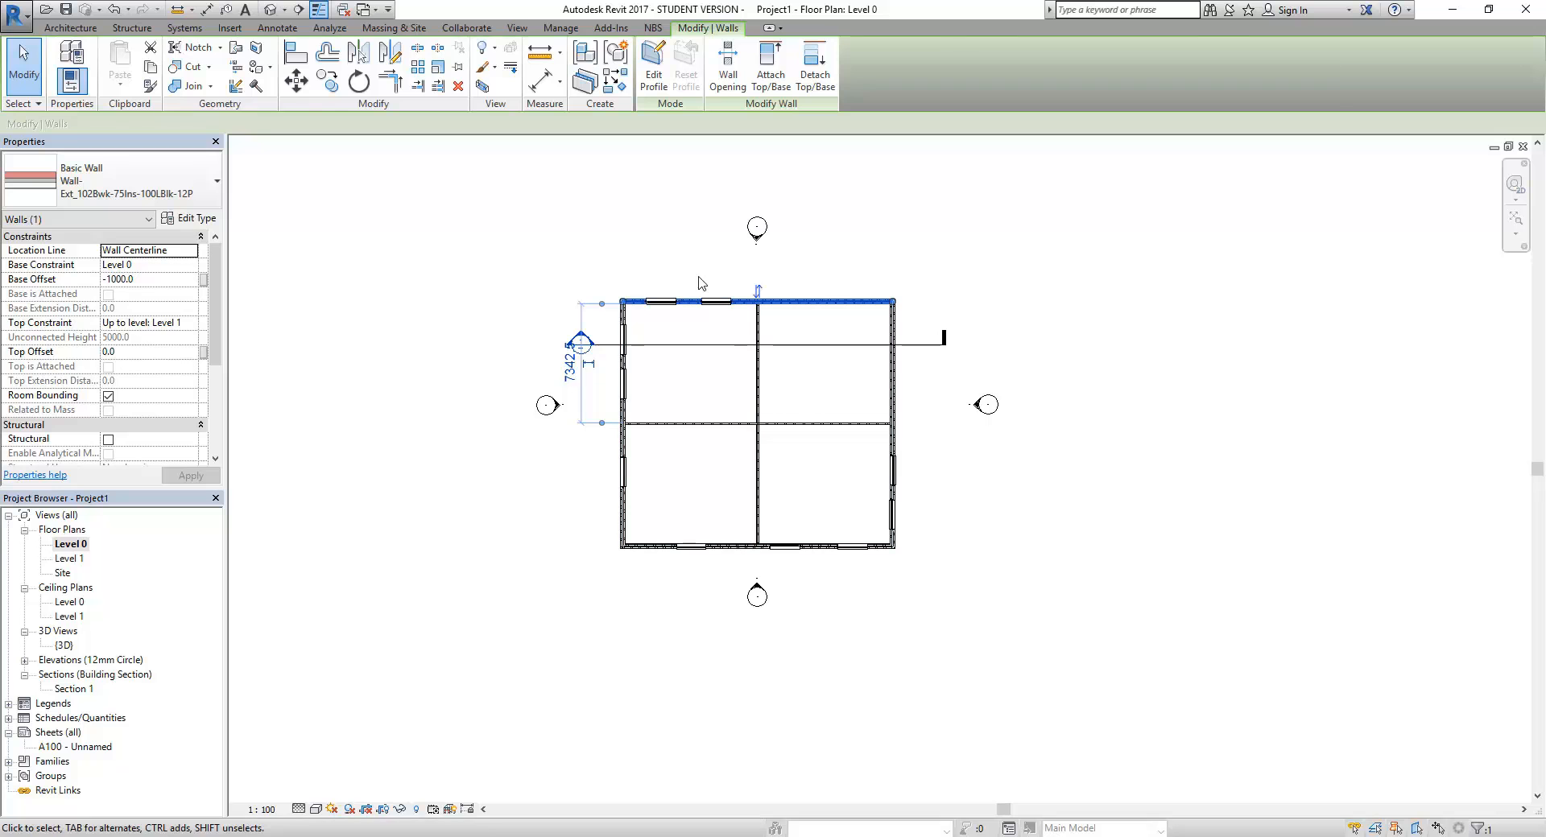
click(684, 188)
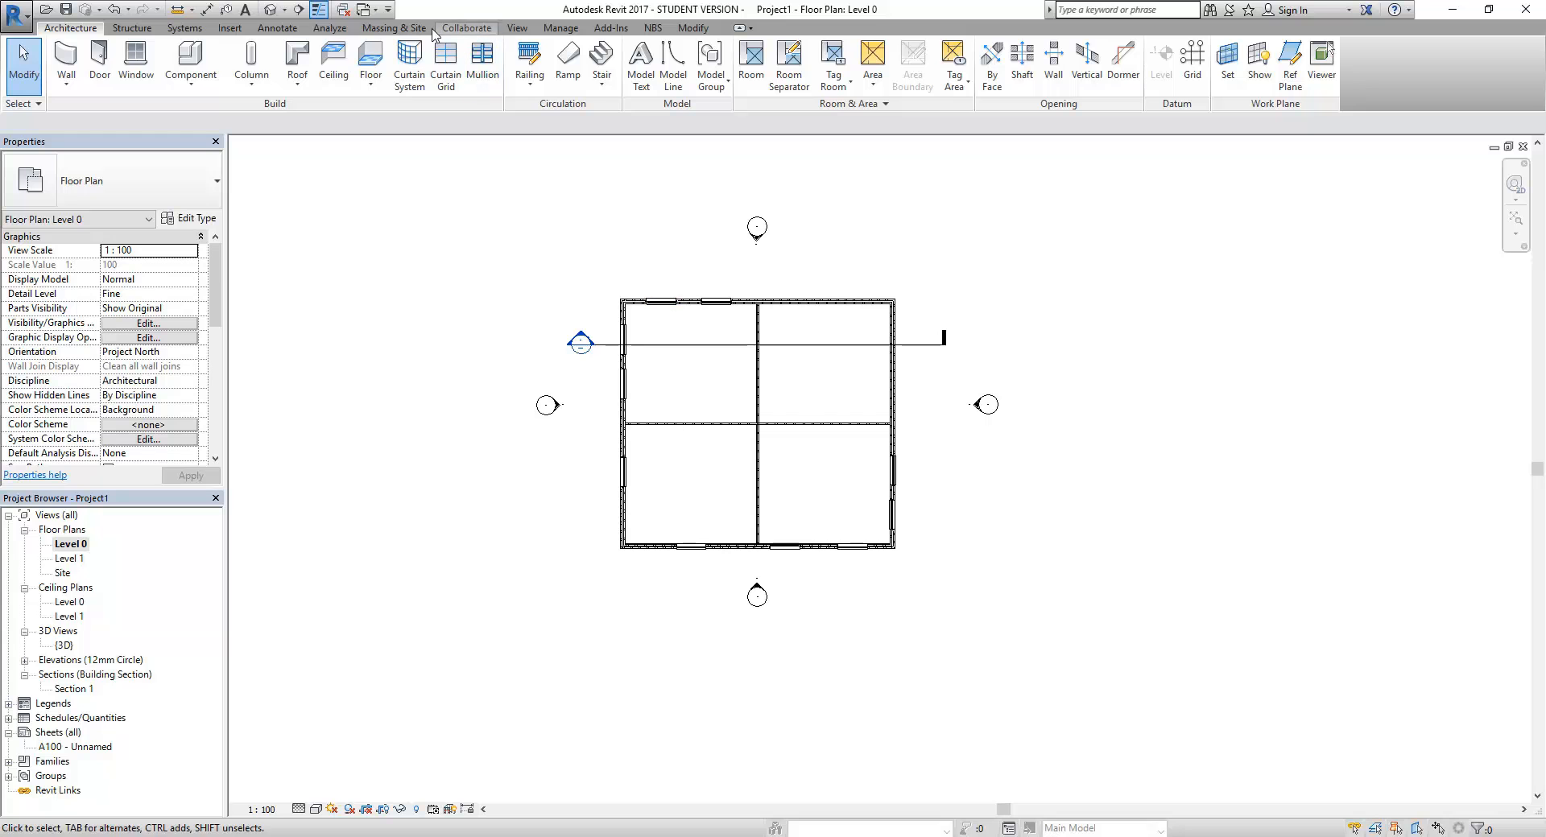
Place automatic Plain compound ceilings in the wall-bounded rooms of Level 0 at a height offset of 2600
click(333, 65)
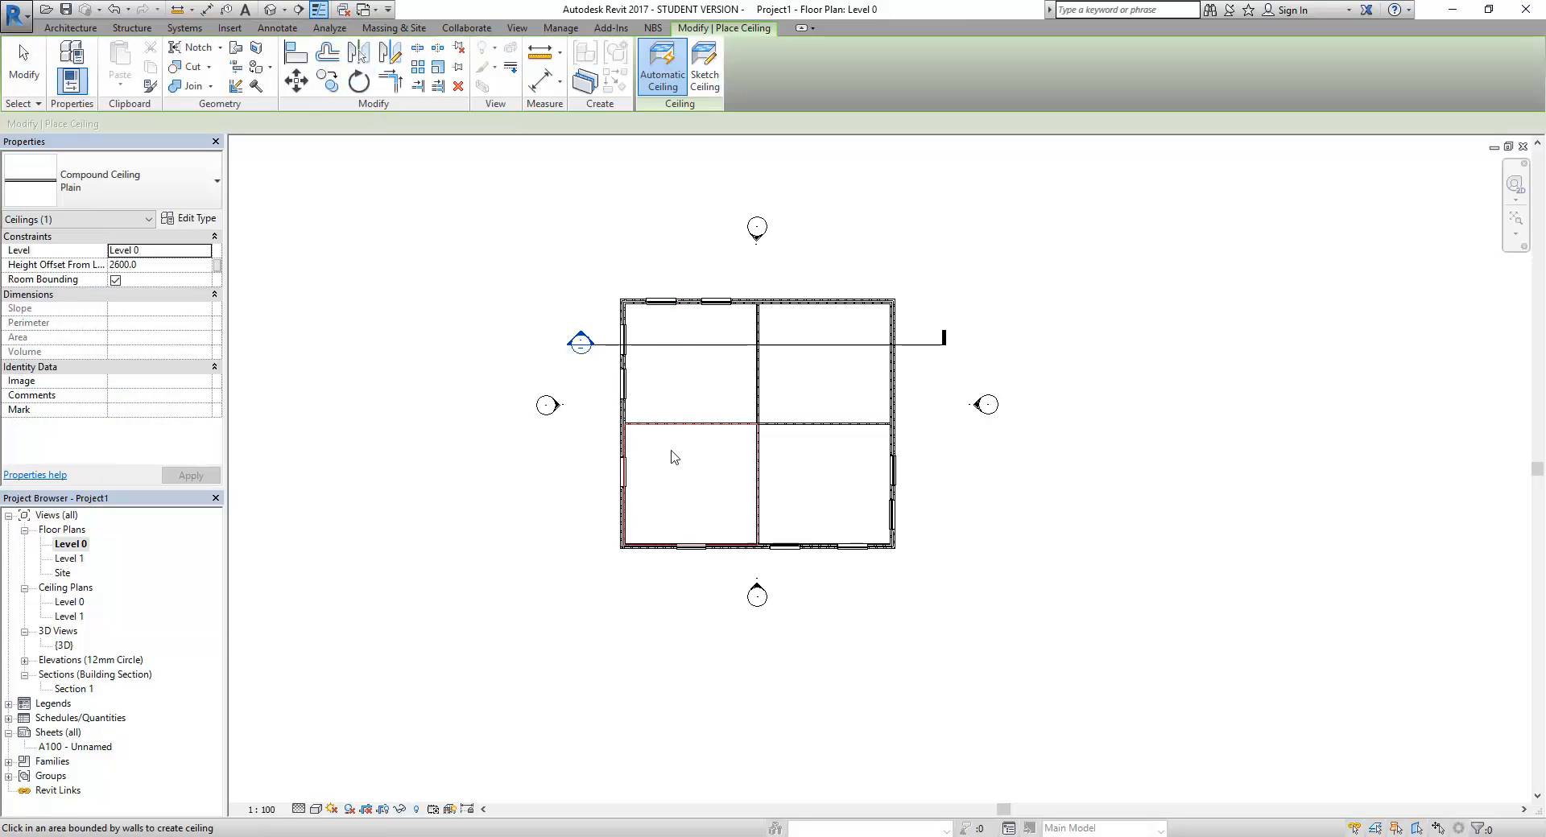
scroll(743, 352, up, 4)
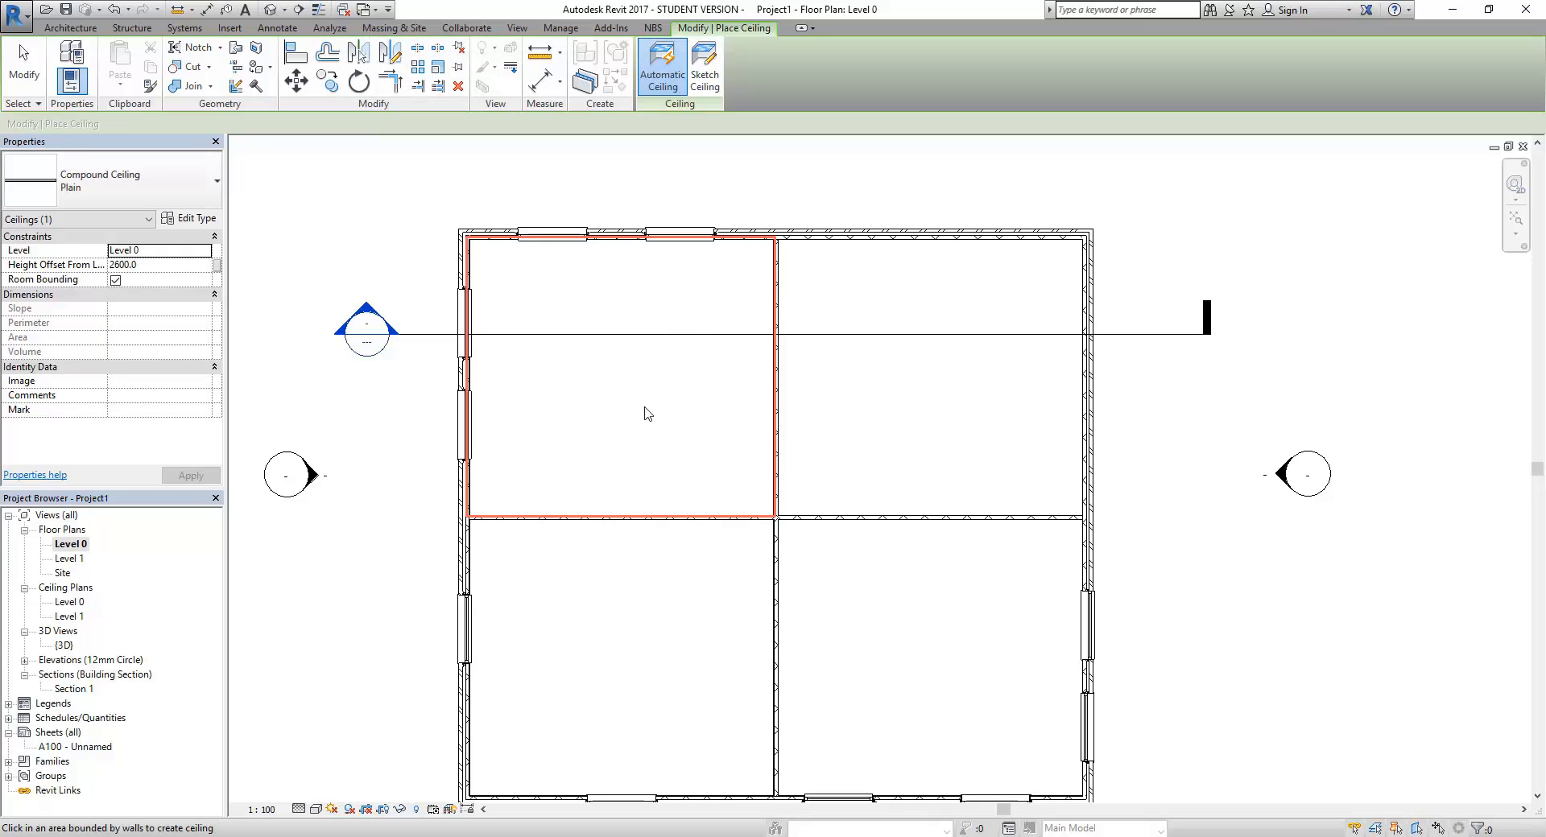
click(623, 389)
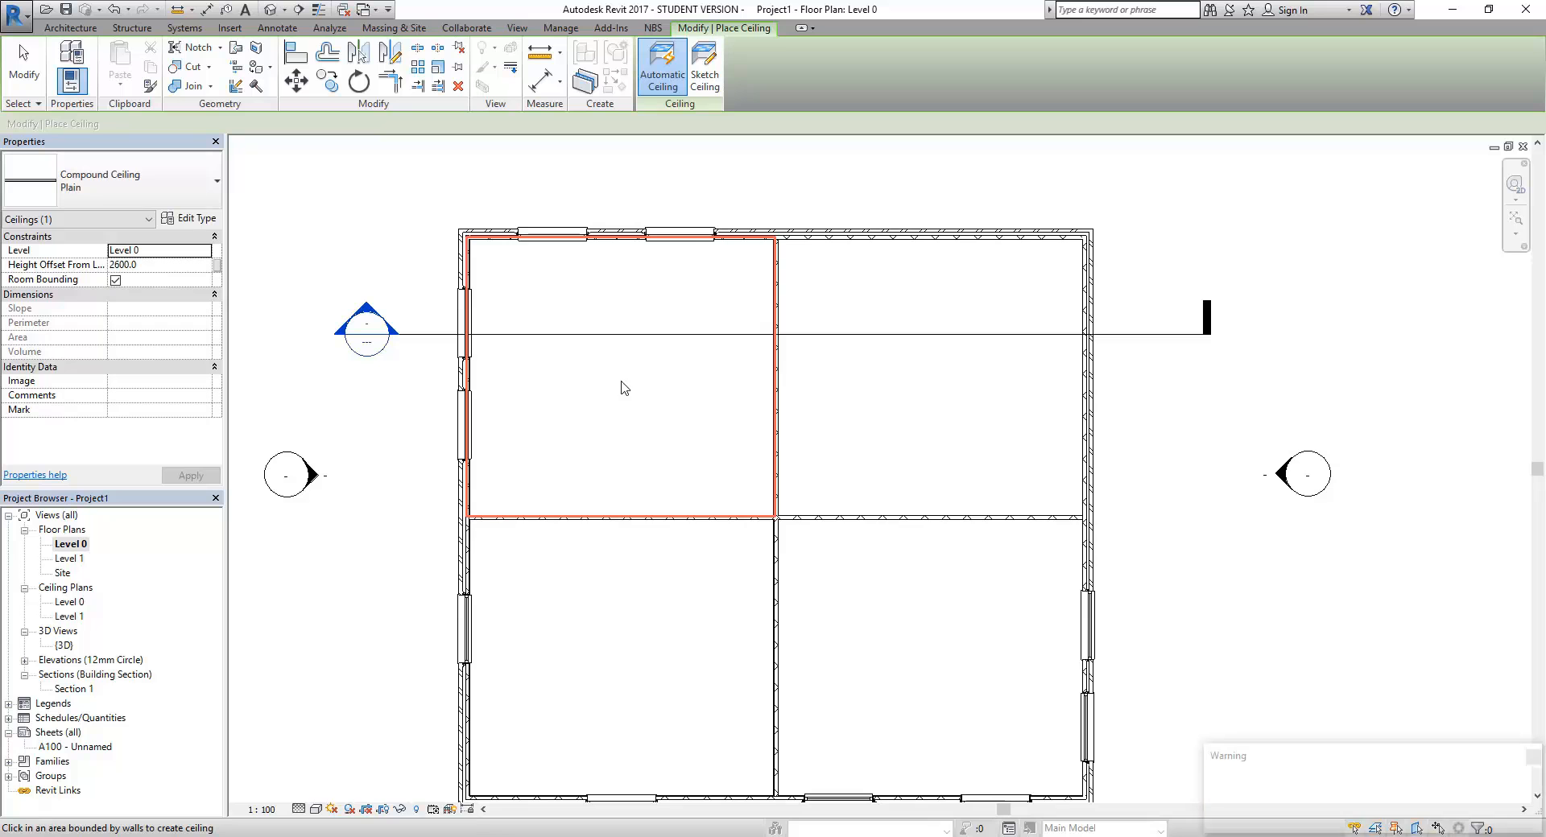
click(847, 645)
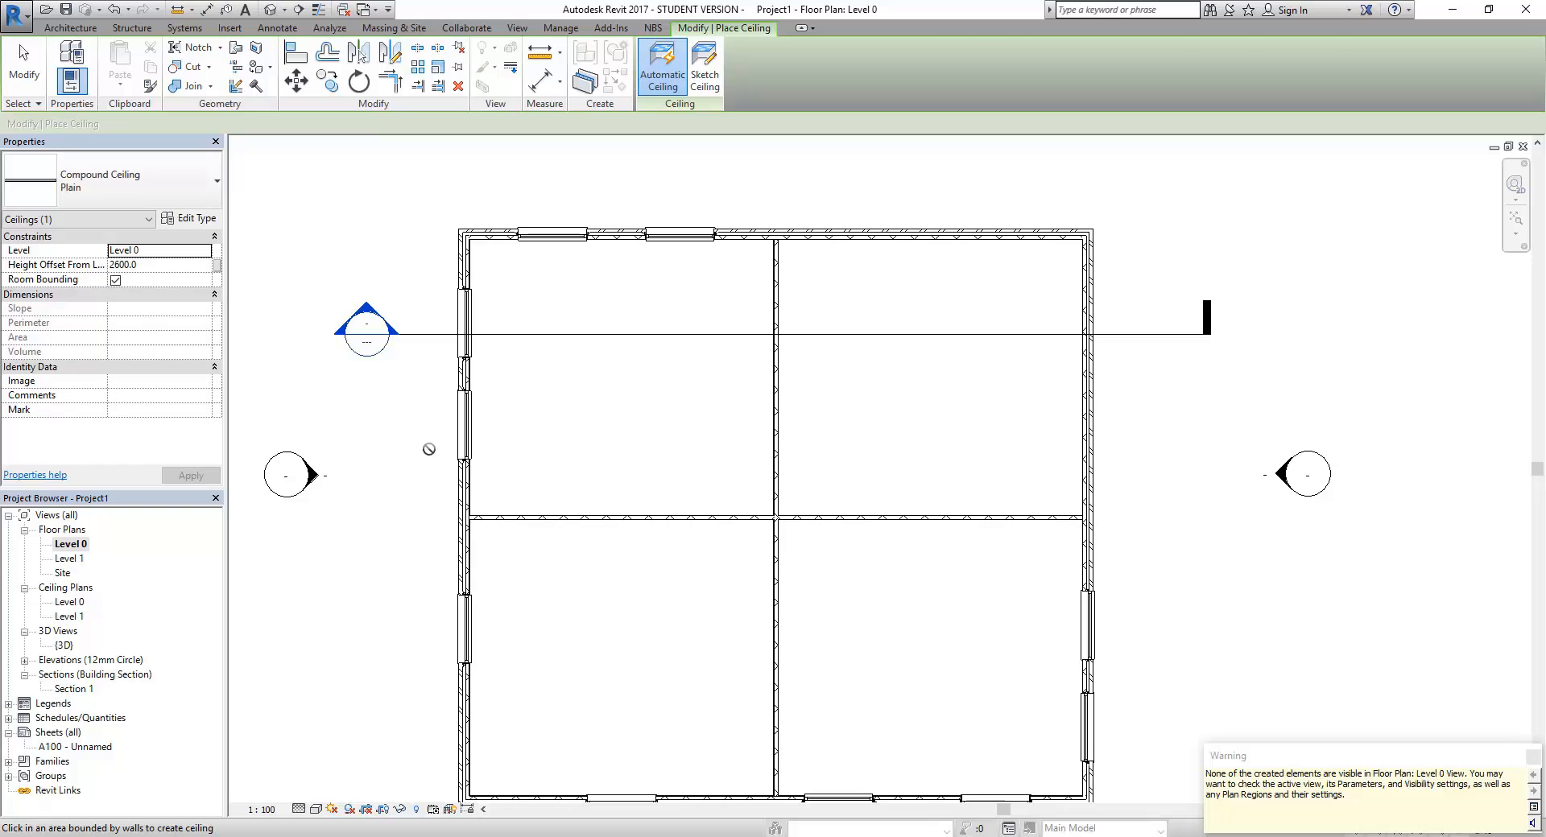
click(24, 65)
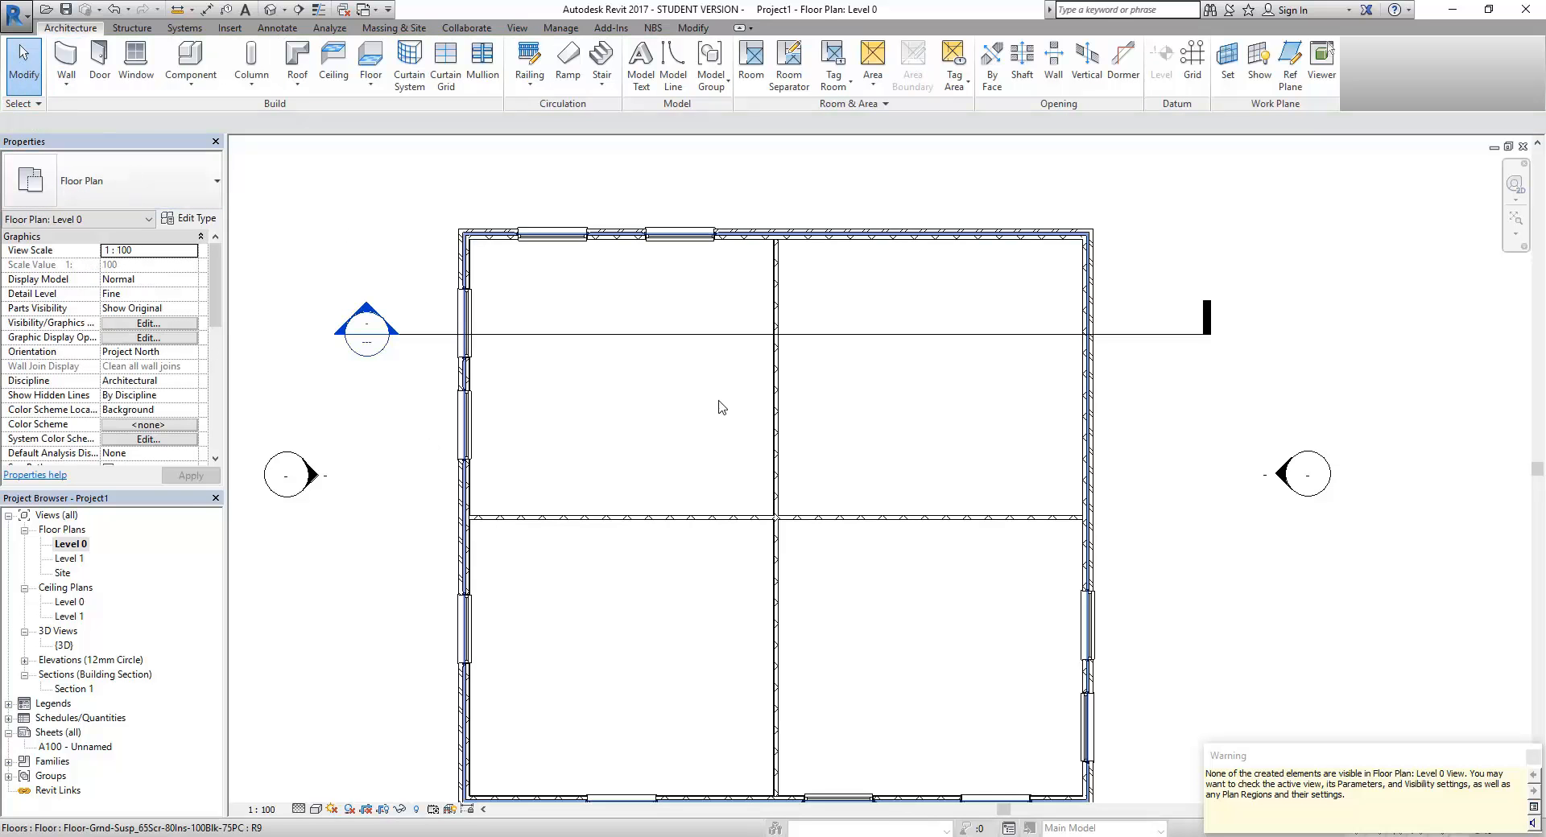
Go to the Section 1 view from its section line and select the ceiling of the room with two windows in its back wall
click(424, 335)
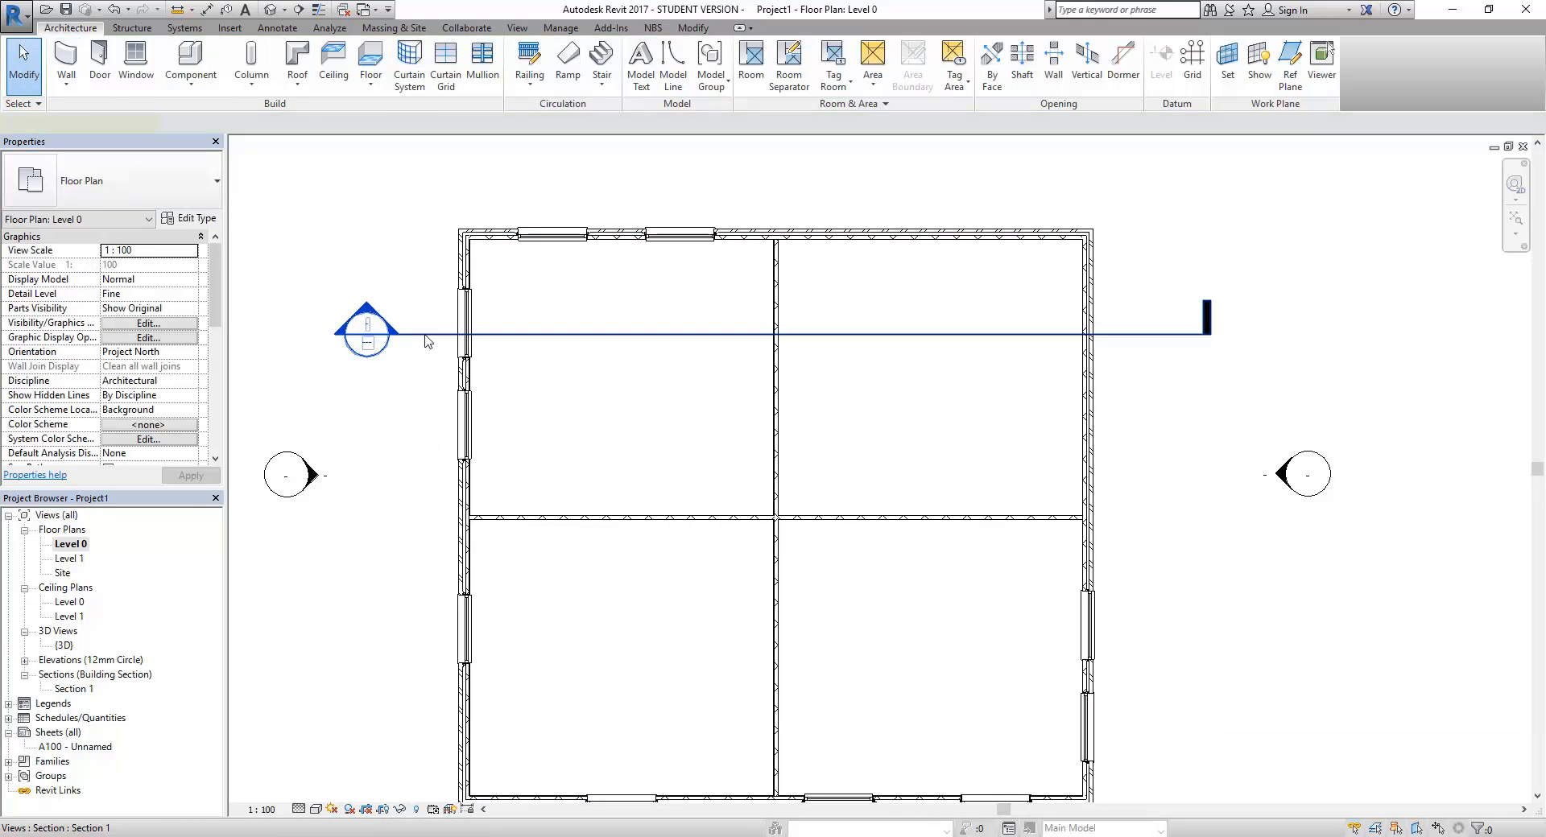
right_click(424, 336)
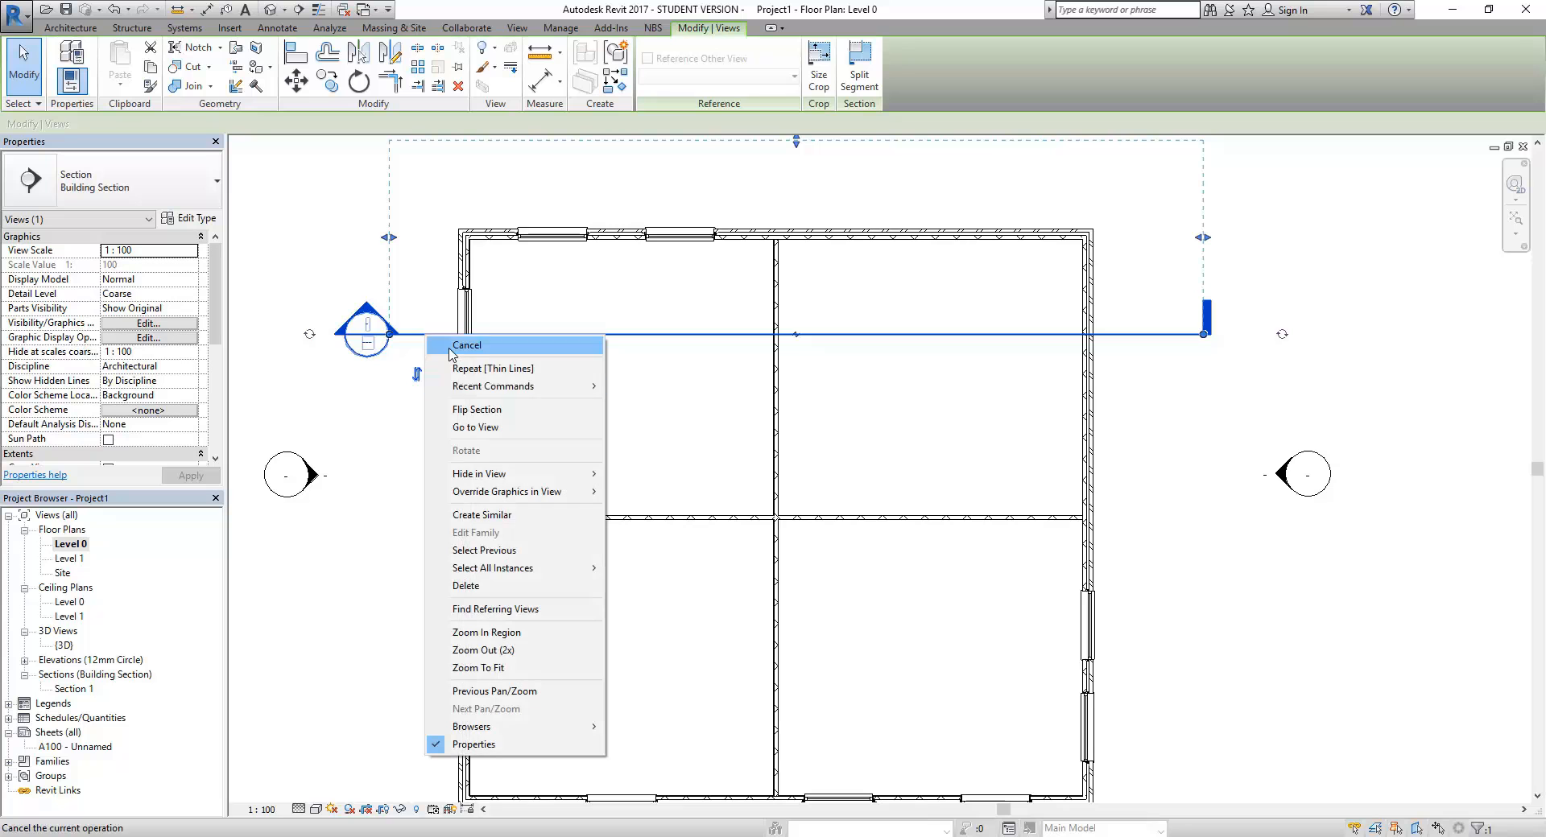
click(483, 427)
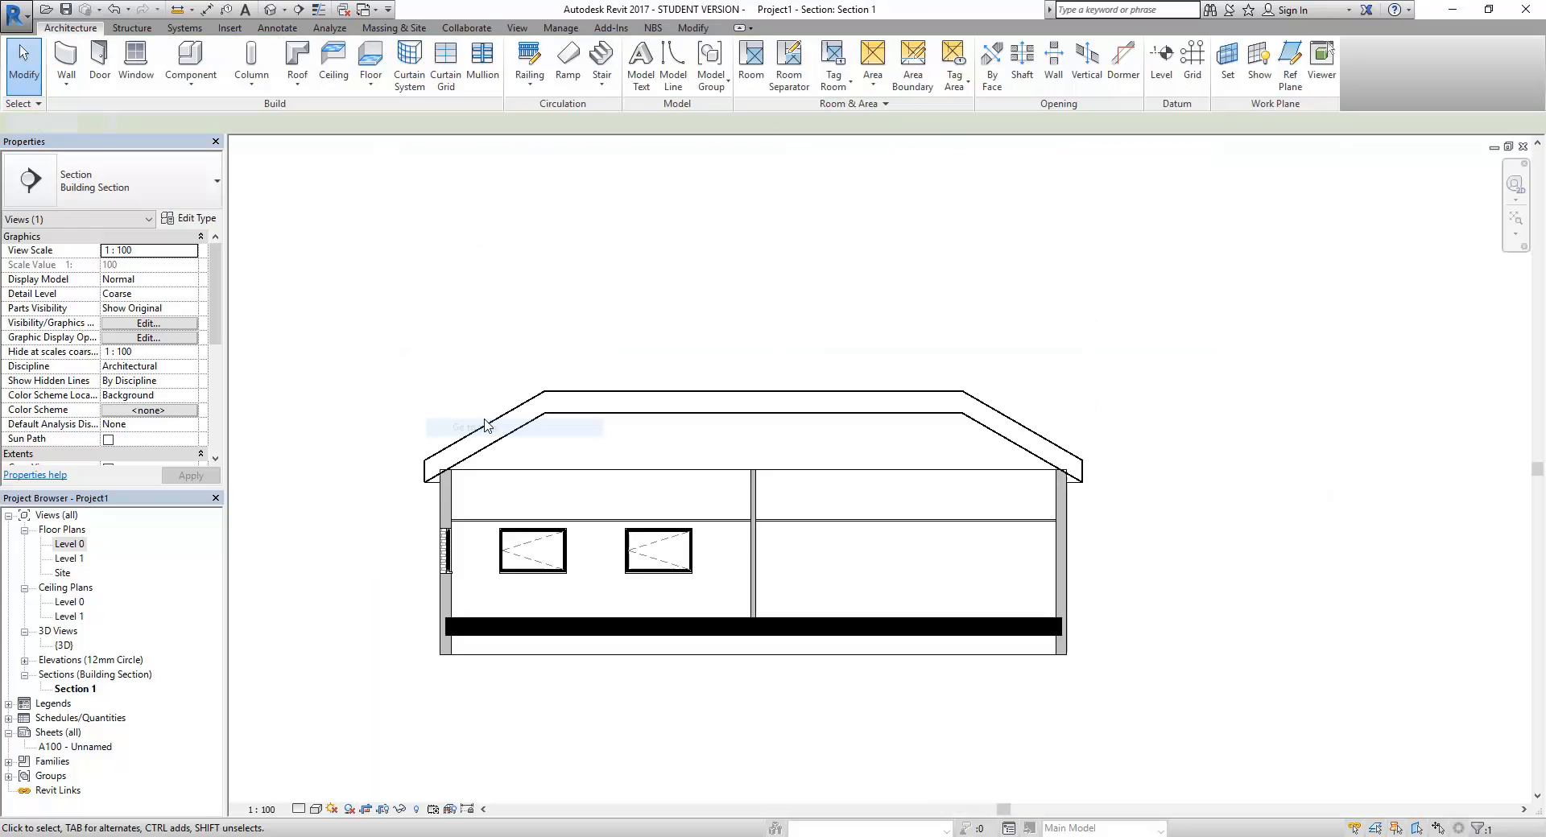
click(607, 523)
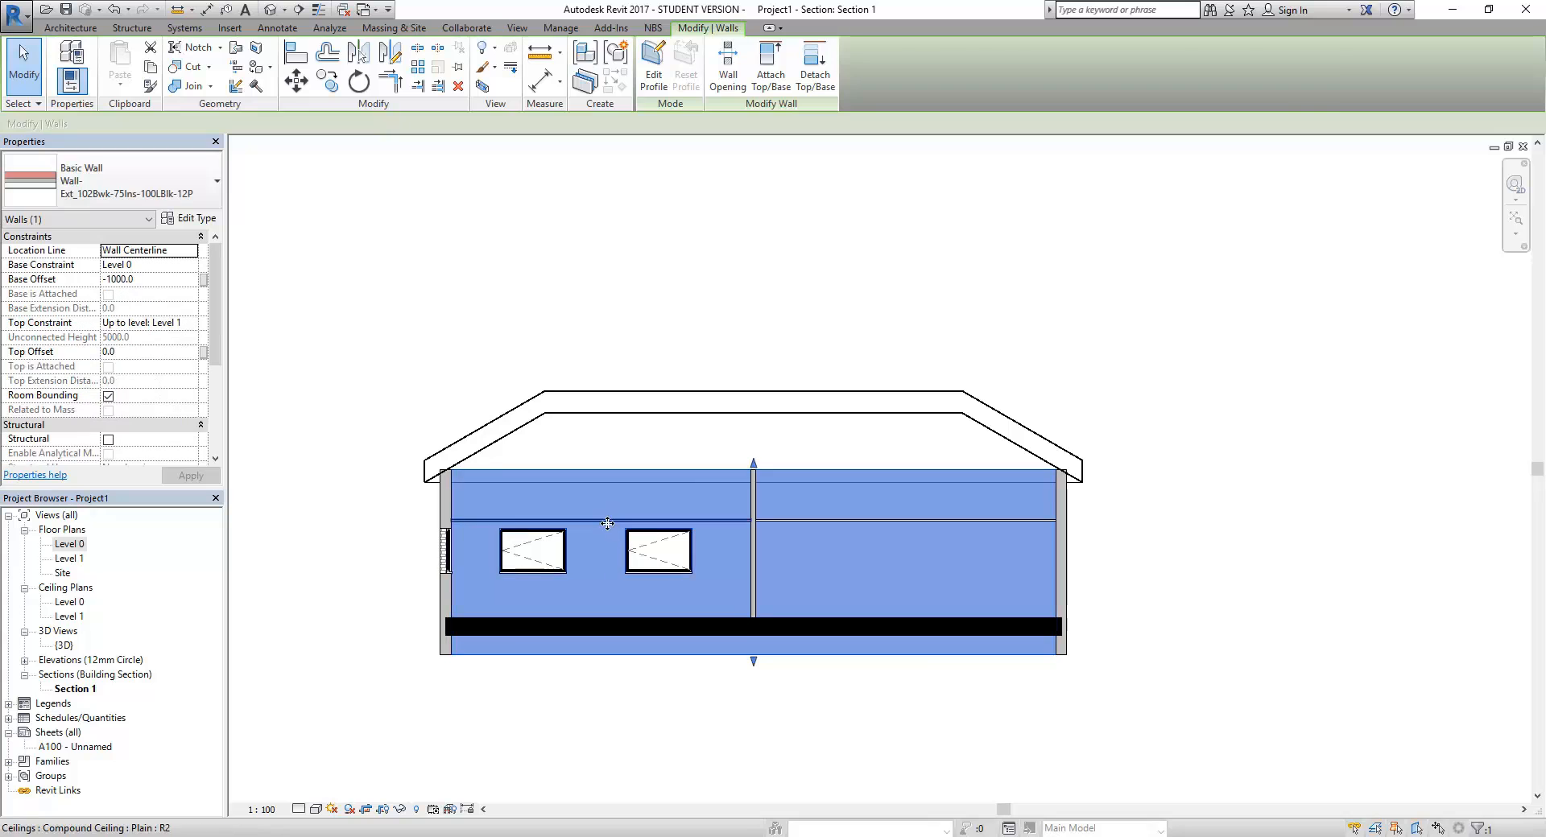
key(Escape)
click(594, 521)
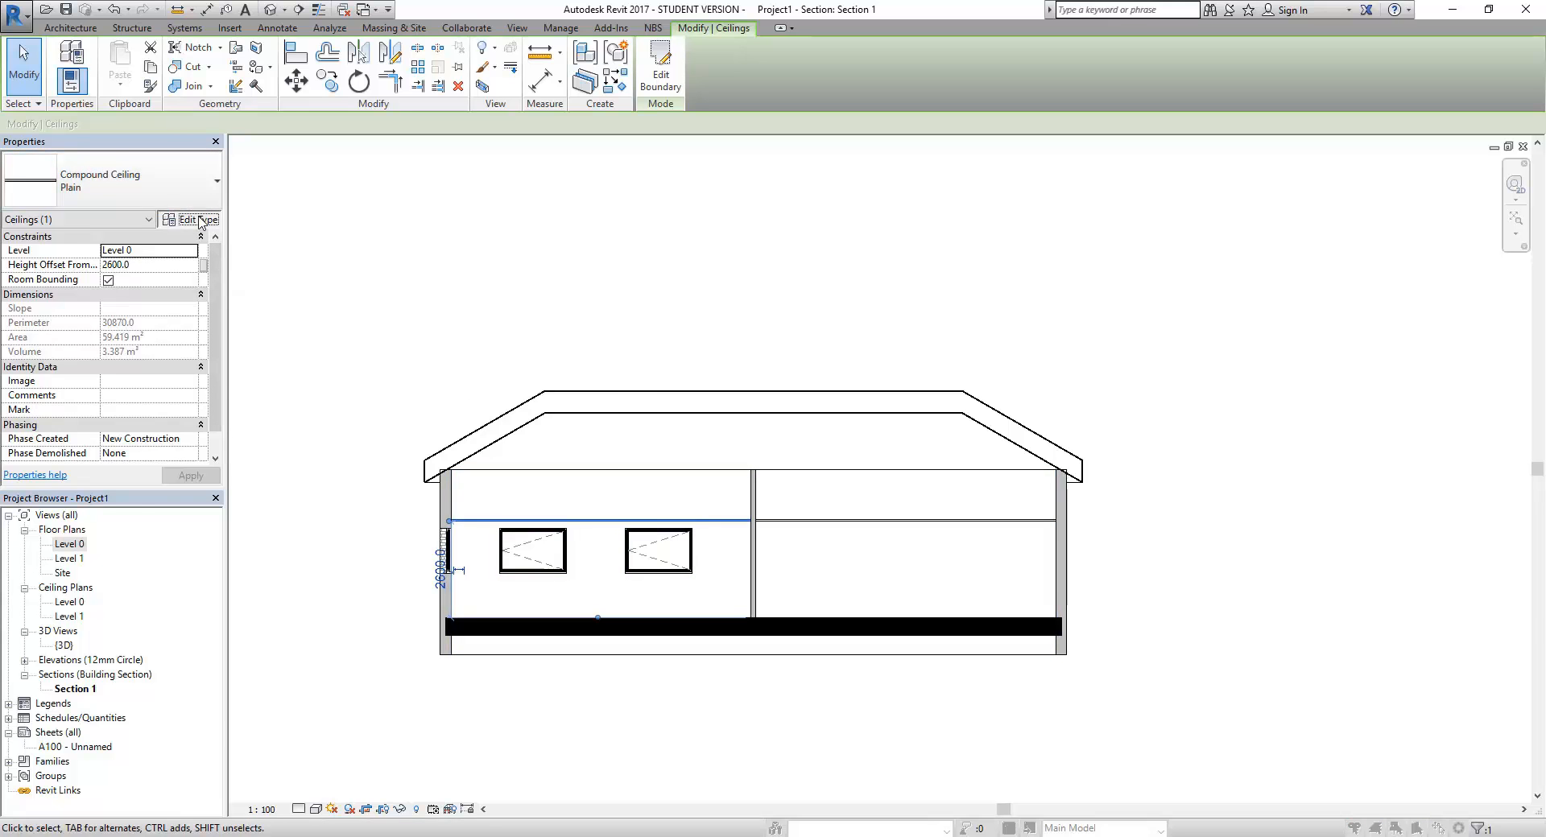
Examine the layer structure of the Plain compound ceiling type, leaving it unchanged and clearing the ceiling selection
click(200, 220)
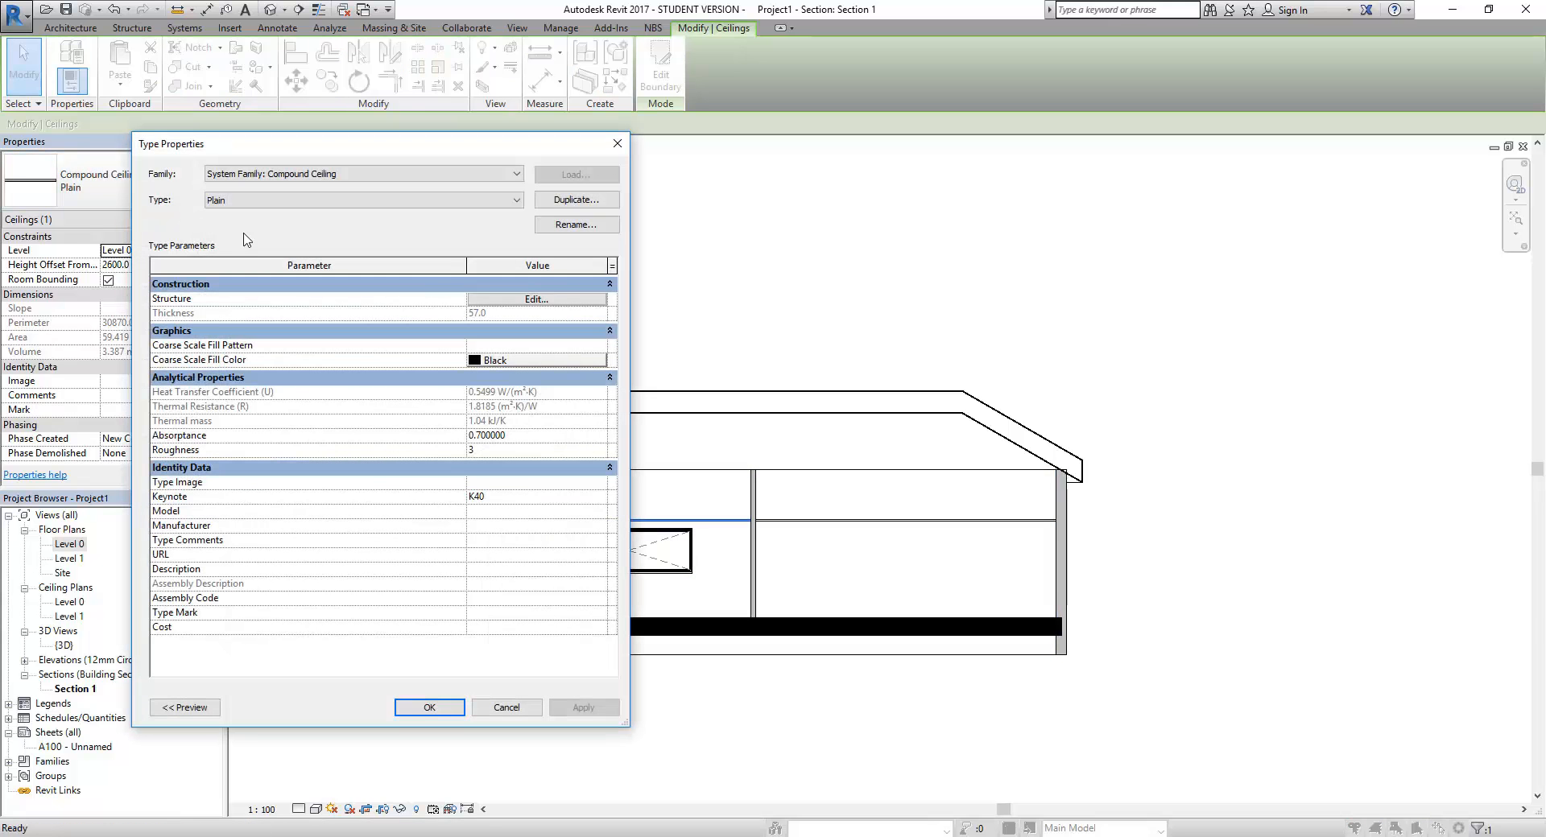
click(505, 302)
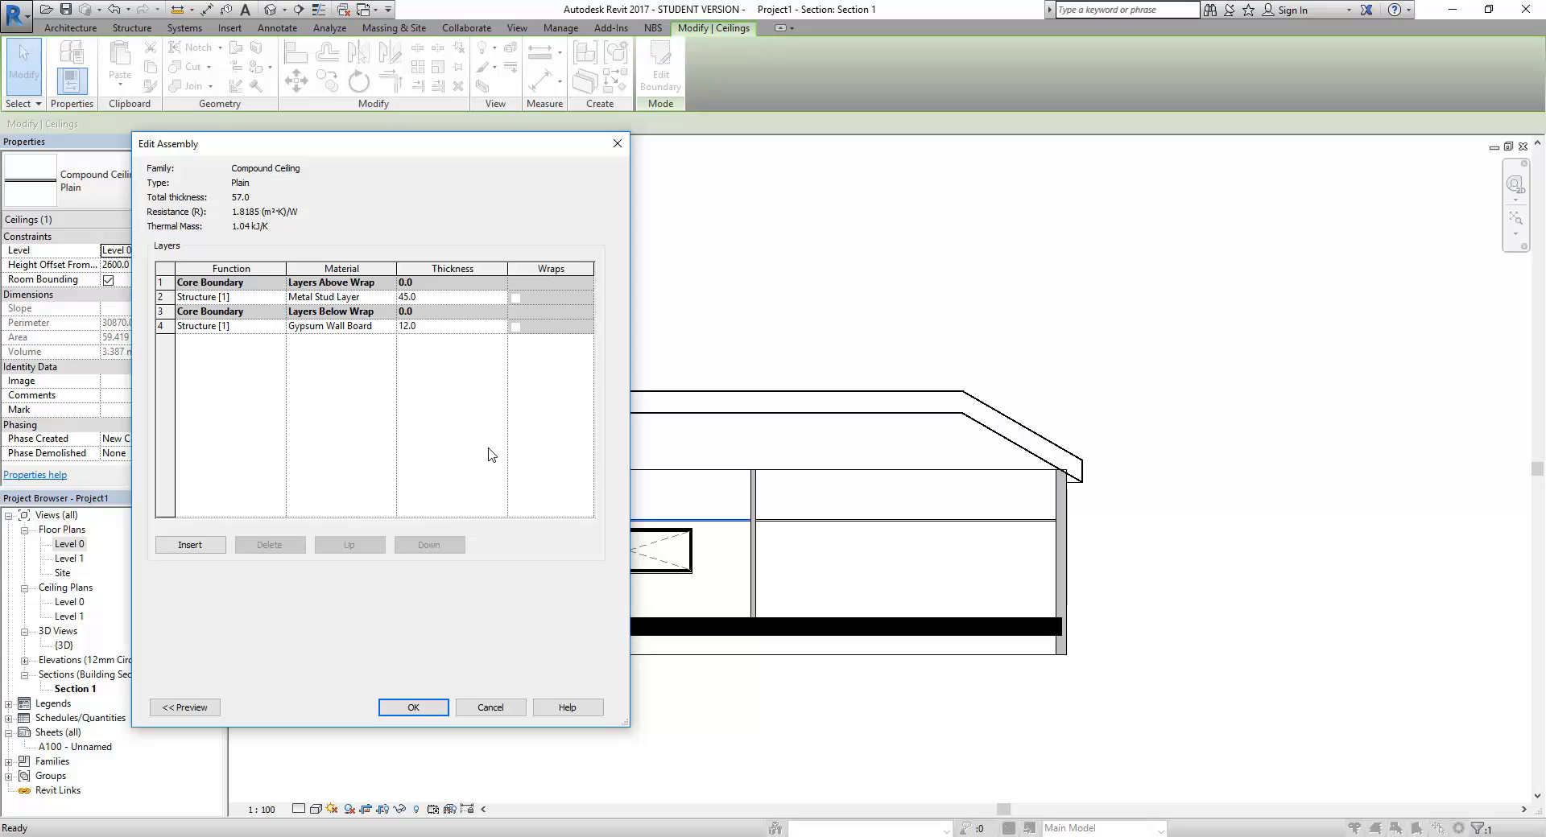
click(413, 708)
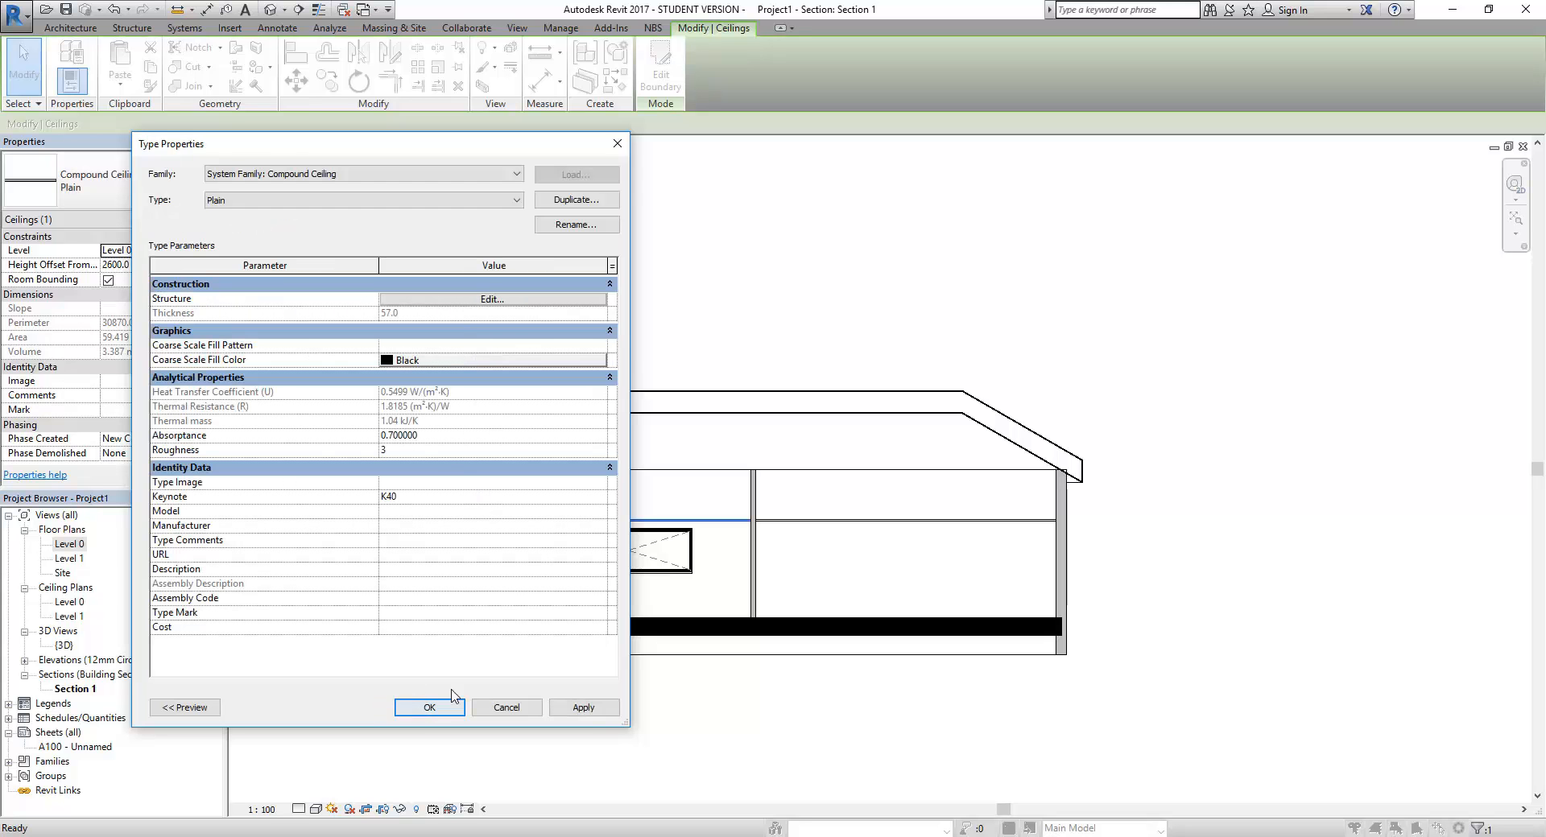
click(431, 710)
click(611, 297)
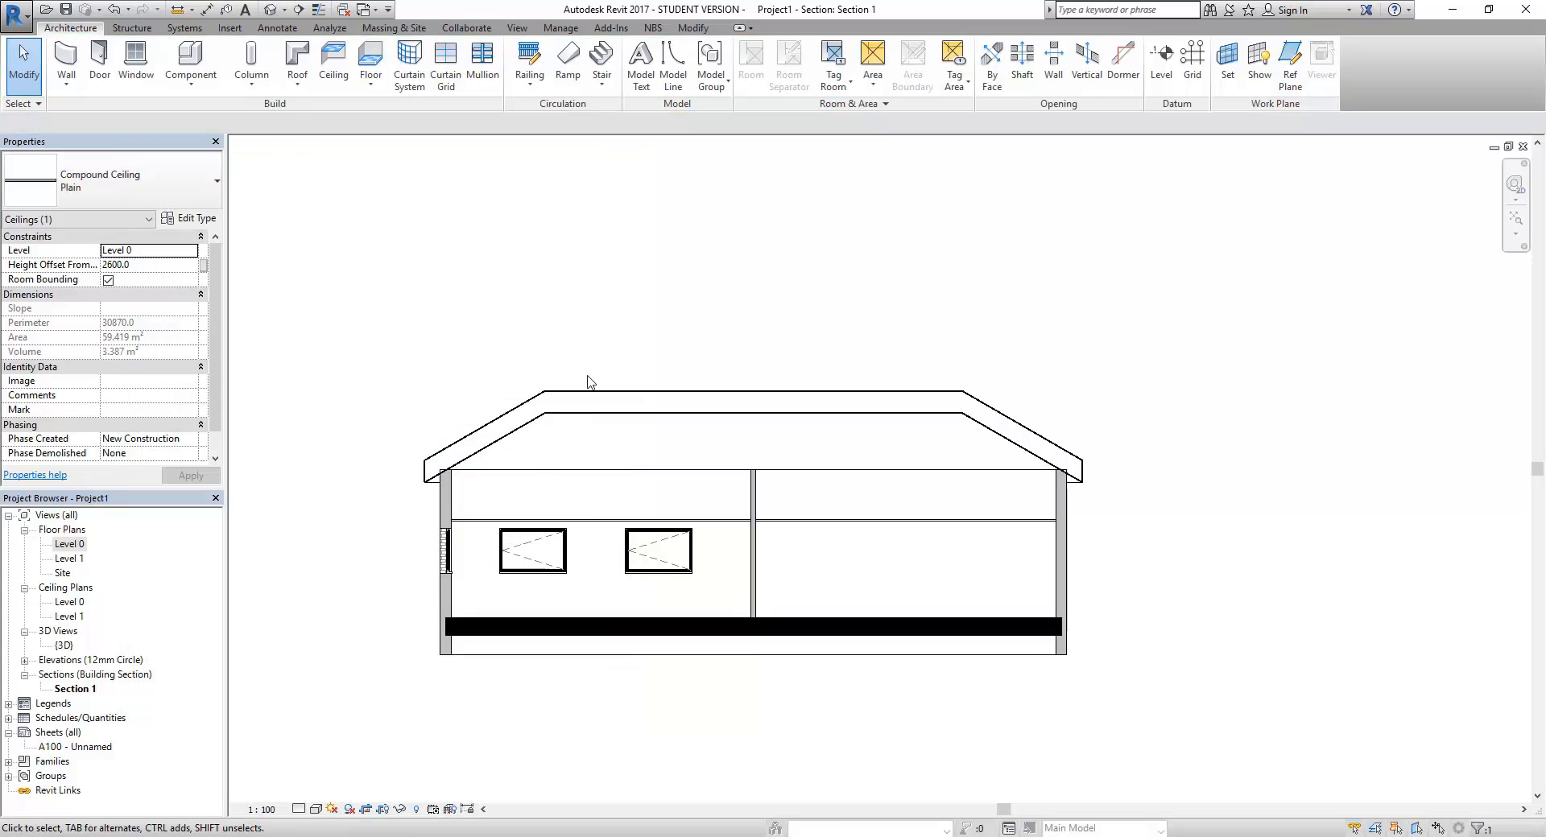
Select all Plain ceiling instances in the entire project and set their height offset from level to 3 m
right_click(485, 522)
mouse_move(552, 340)
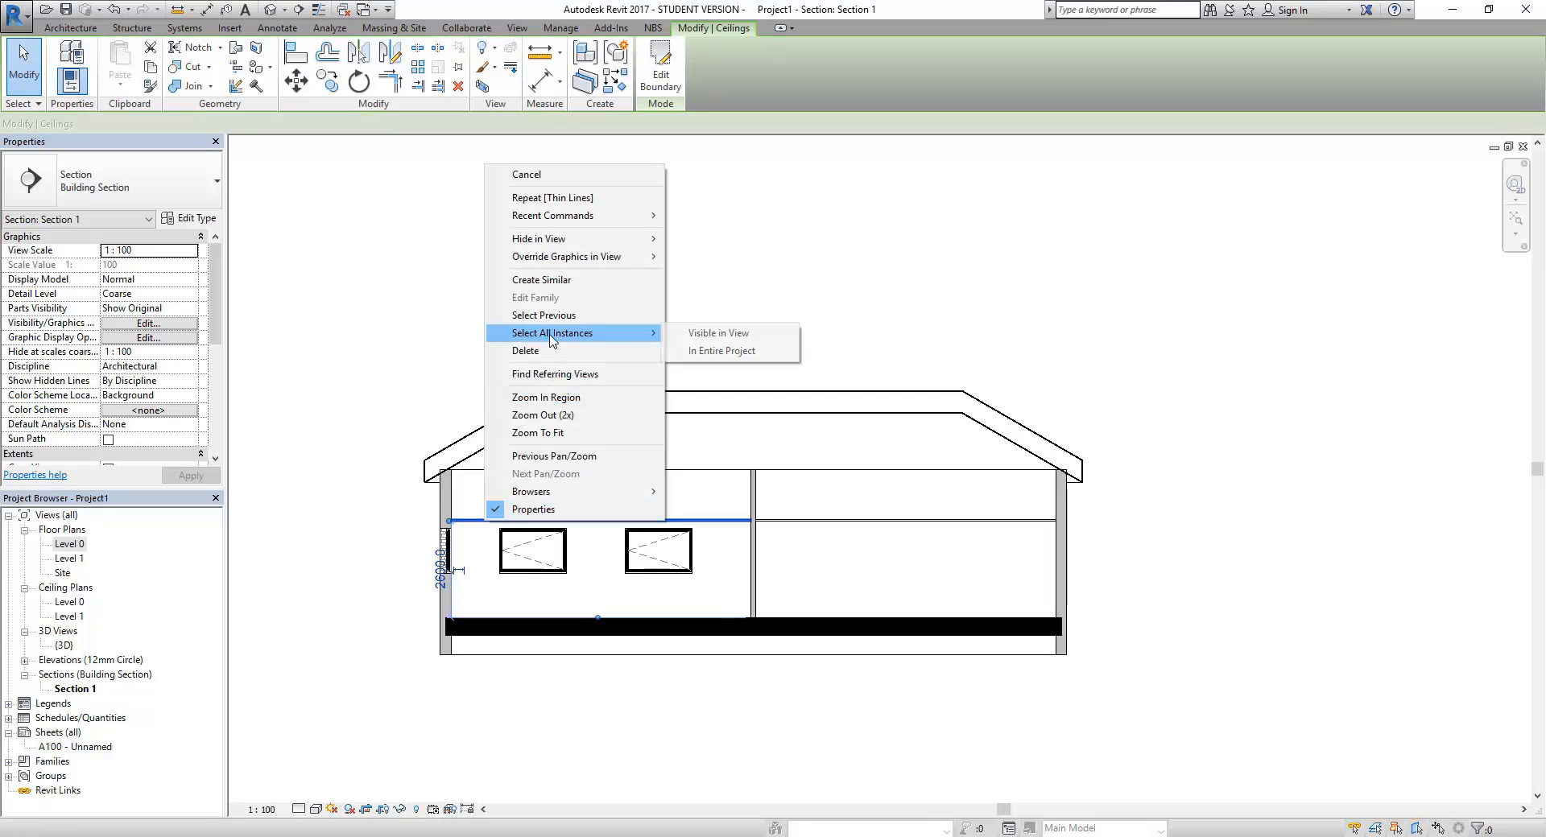
click(719, 352)
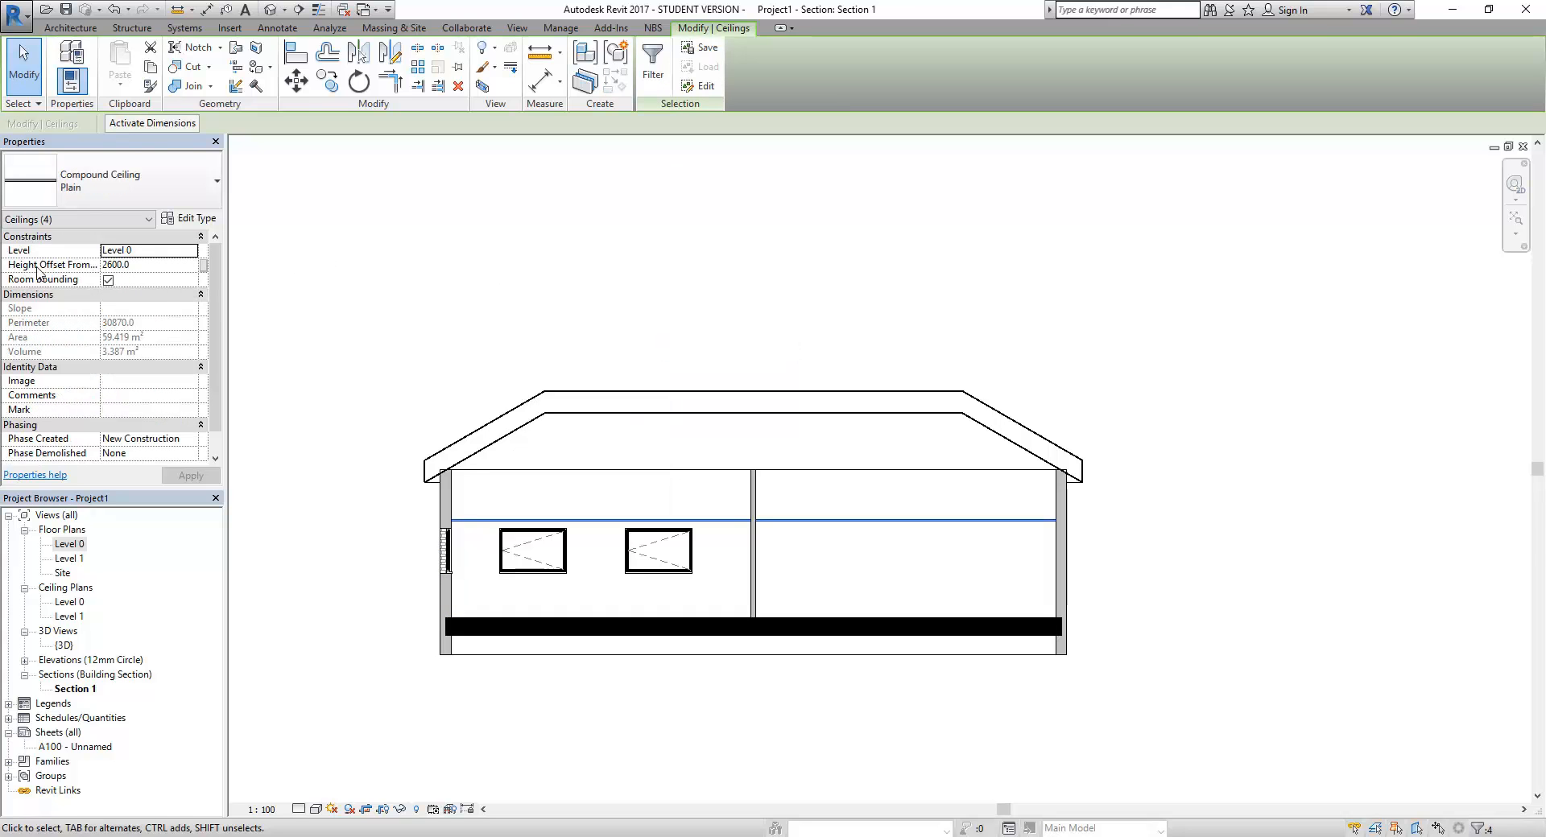
click(144, 269)
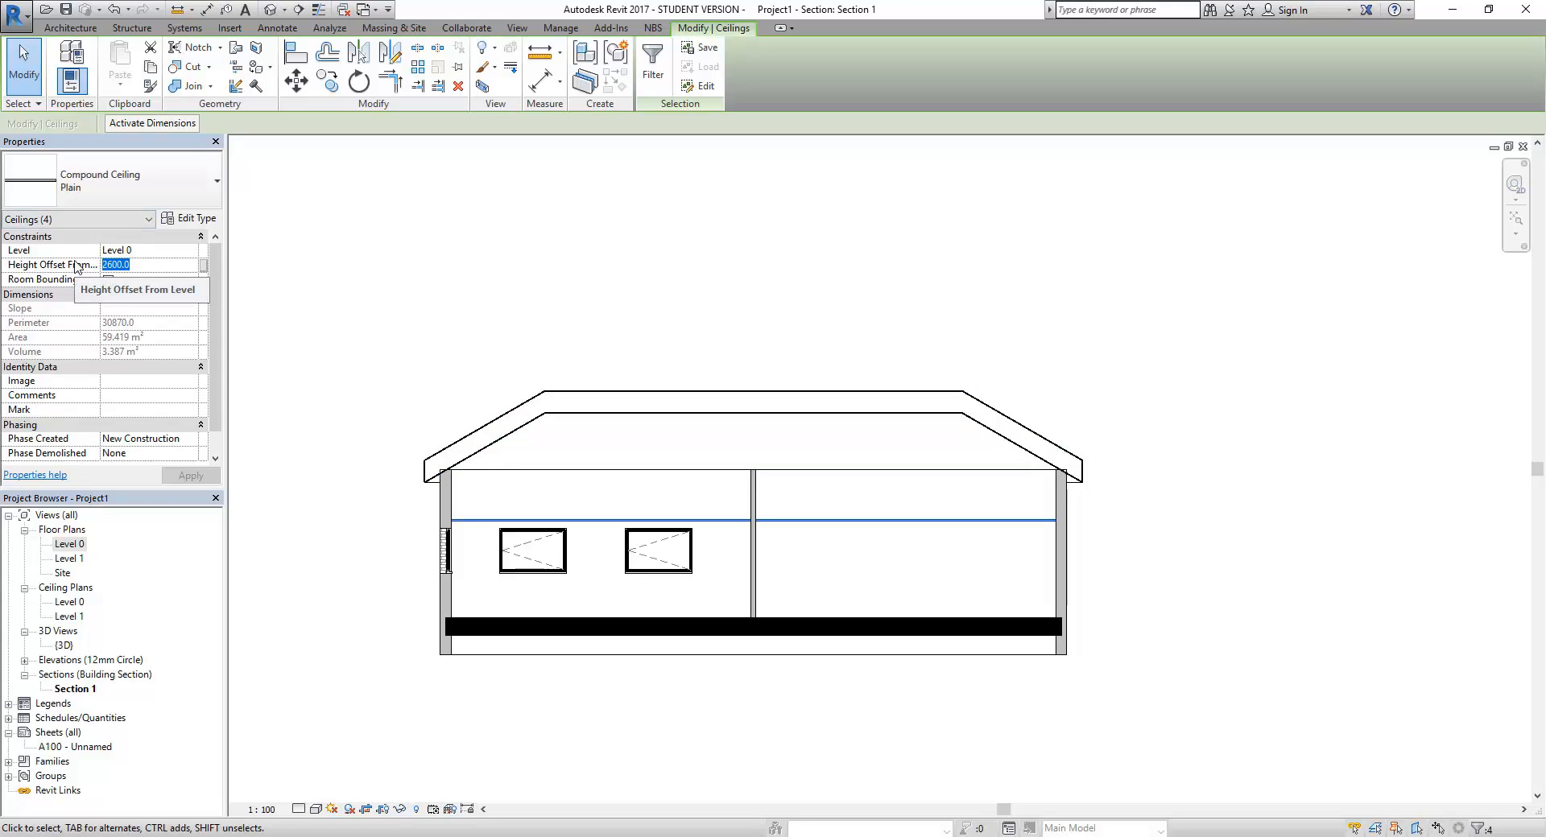
text(3m)
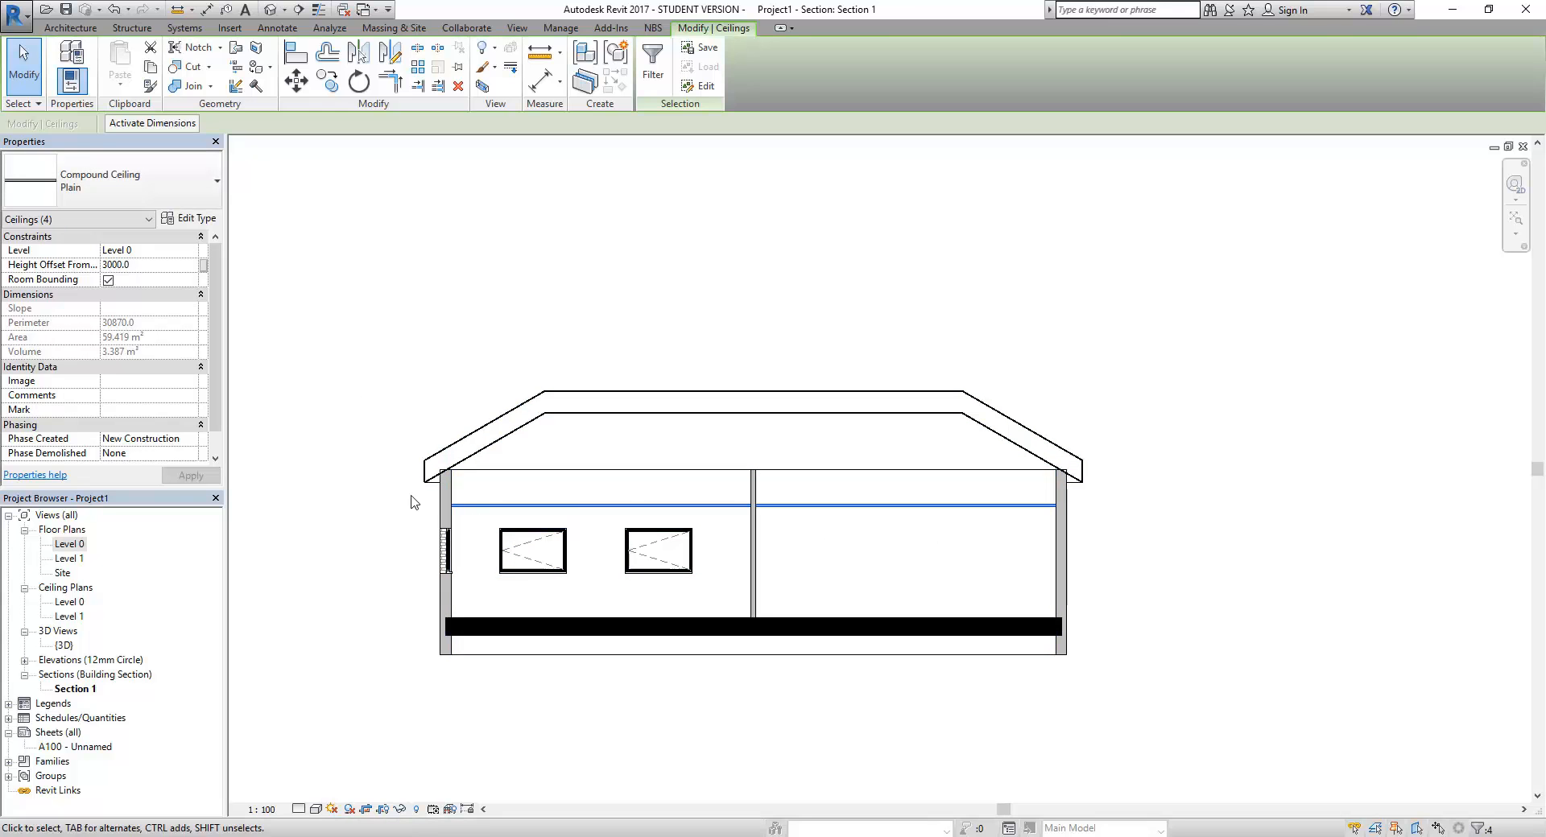
click(388, 580)
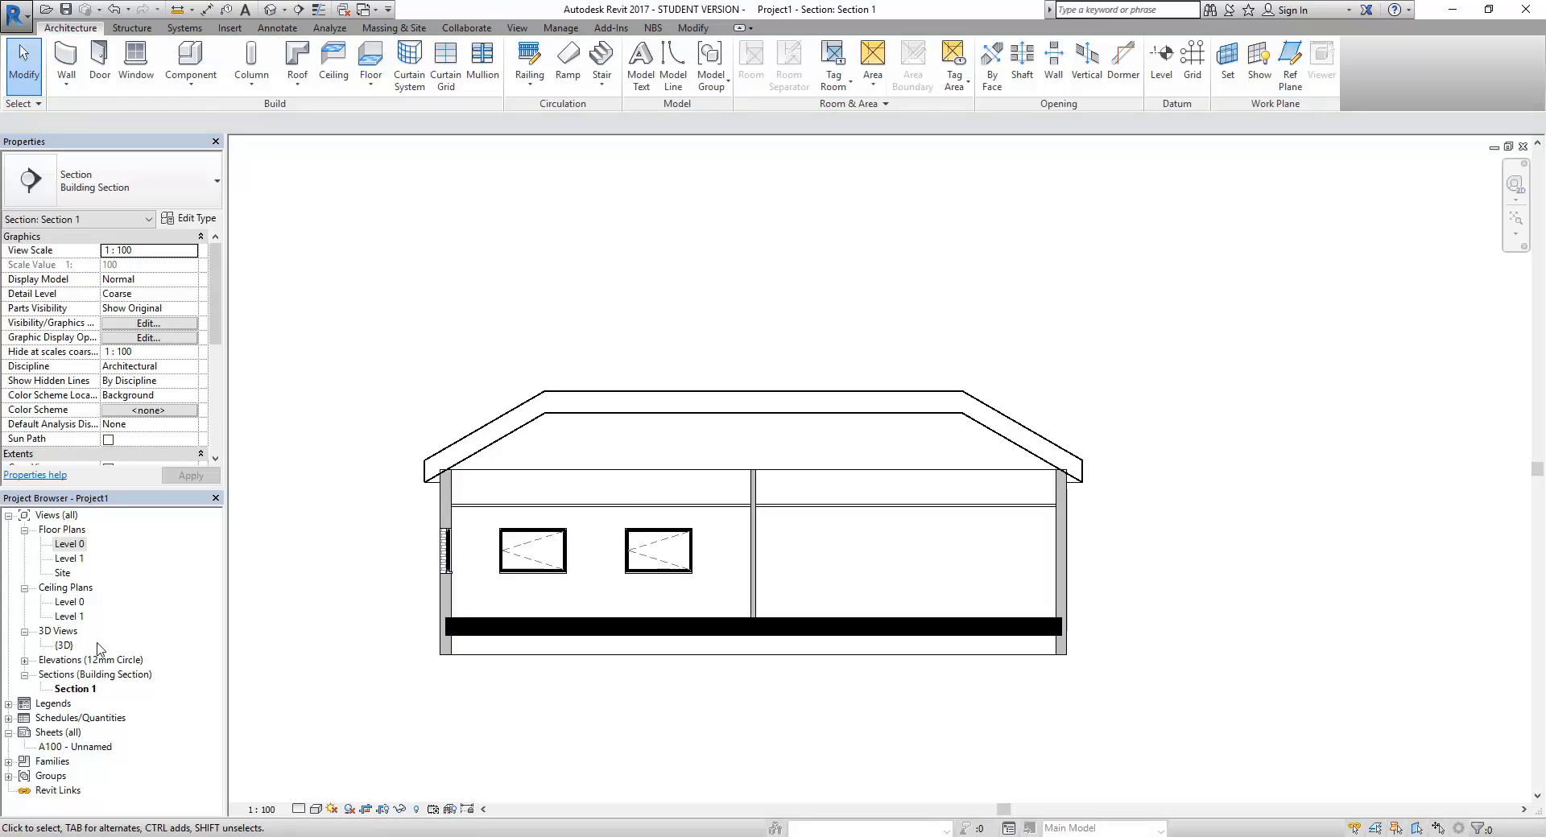
In the Level 0 ceiling plan, change the south-west room's ceiling to the 600x600mm_Grid type
double_click(69, 604)
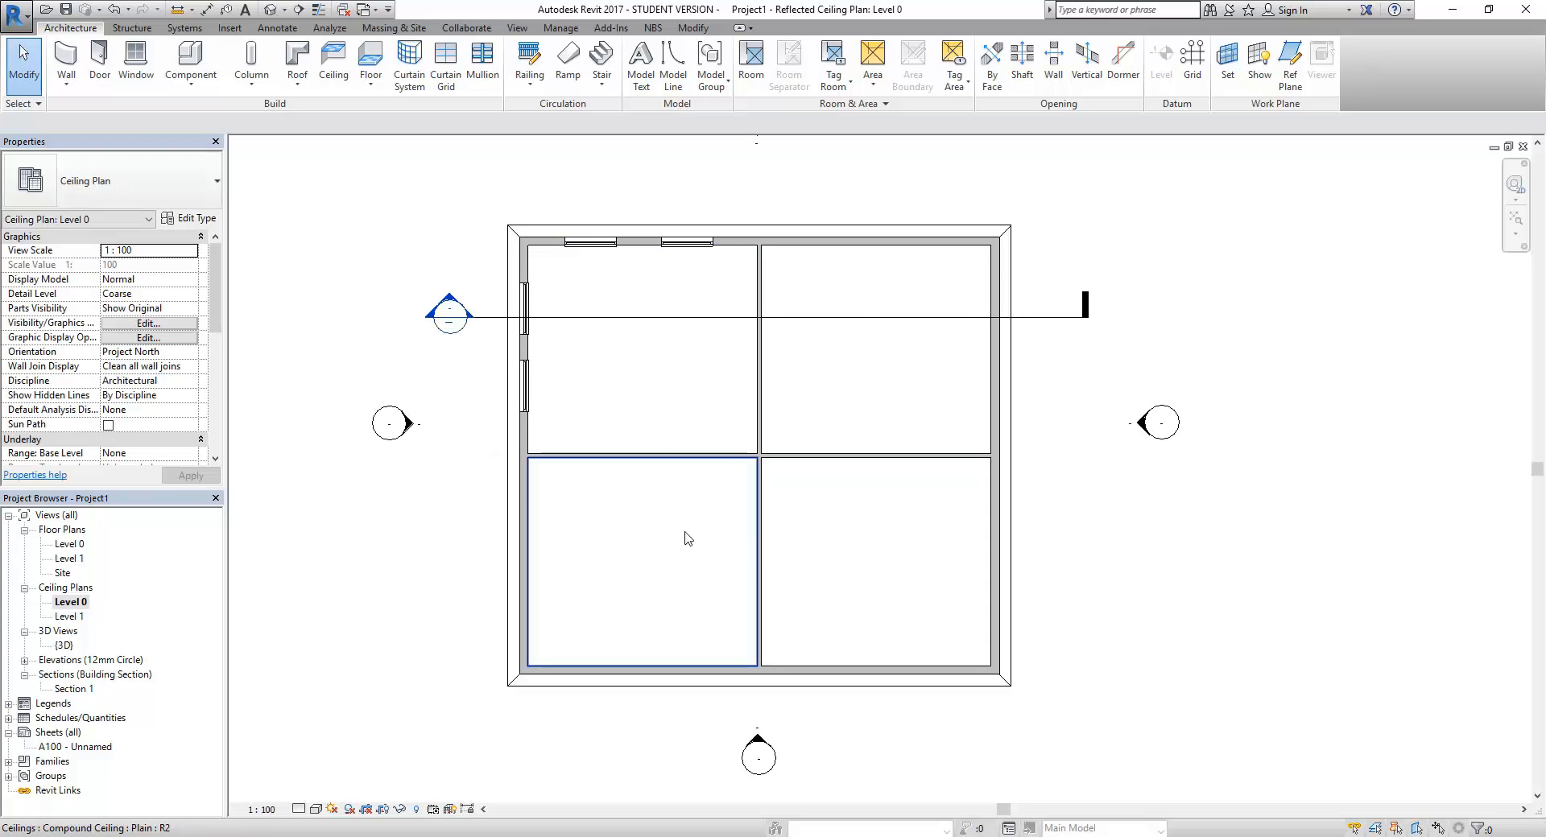
click(620, 510)
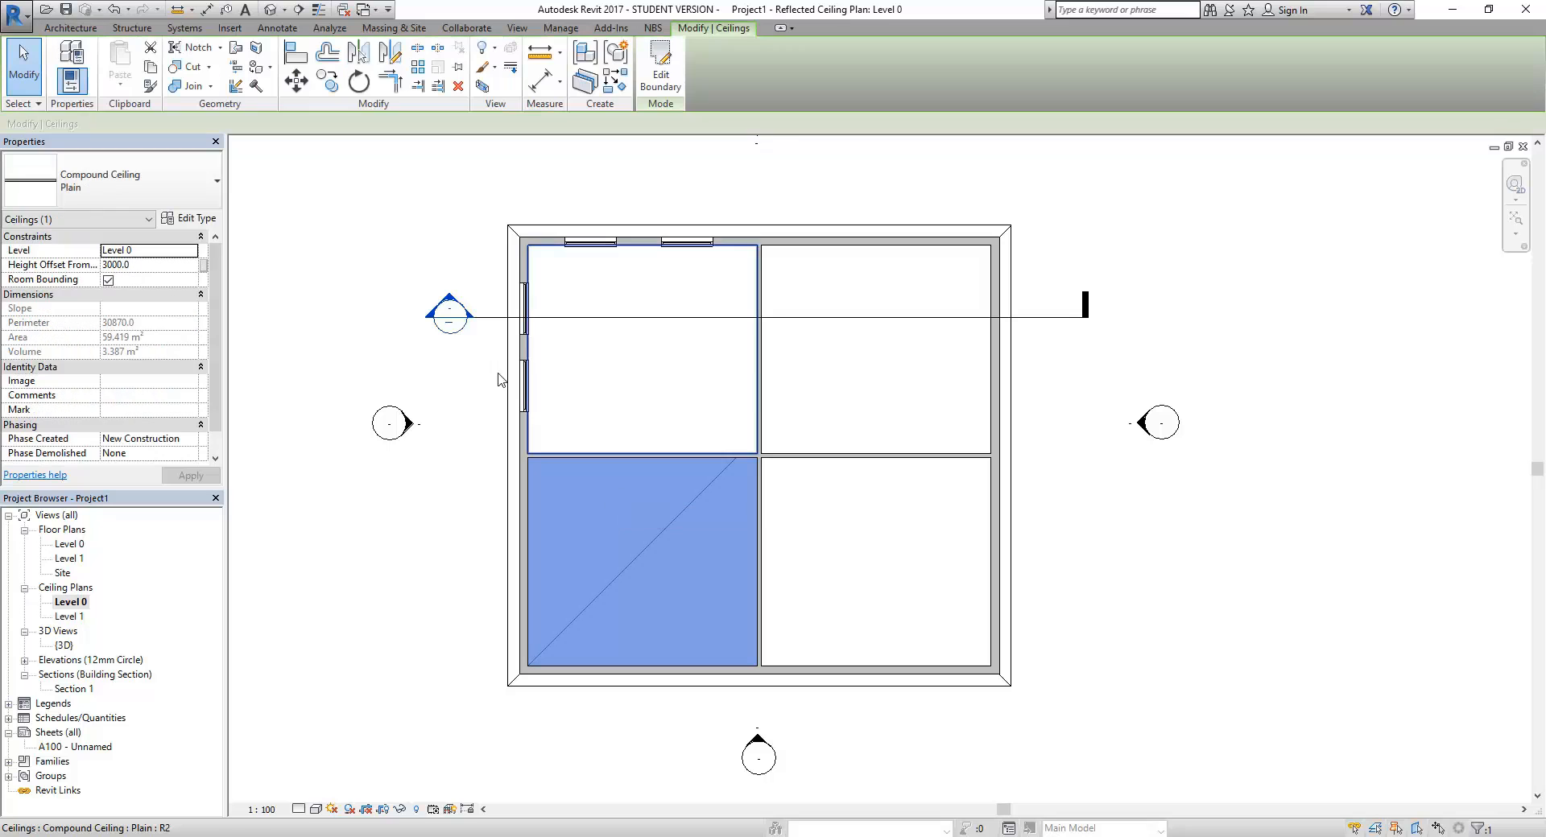
click(57, 180)
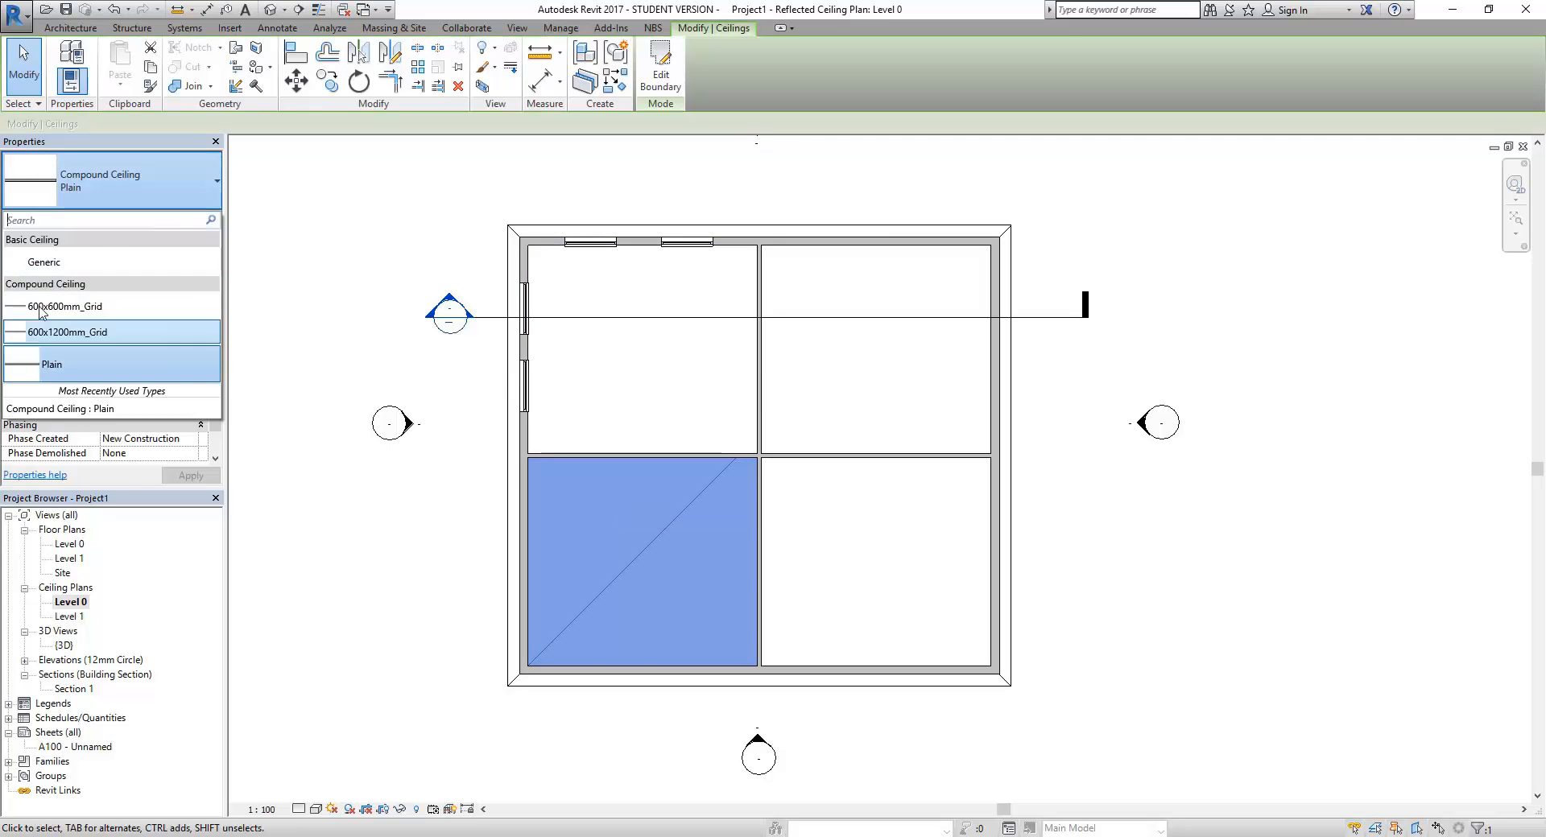
click(49, 331)
click(464, 716)
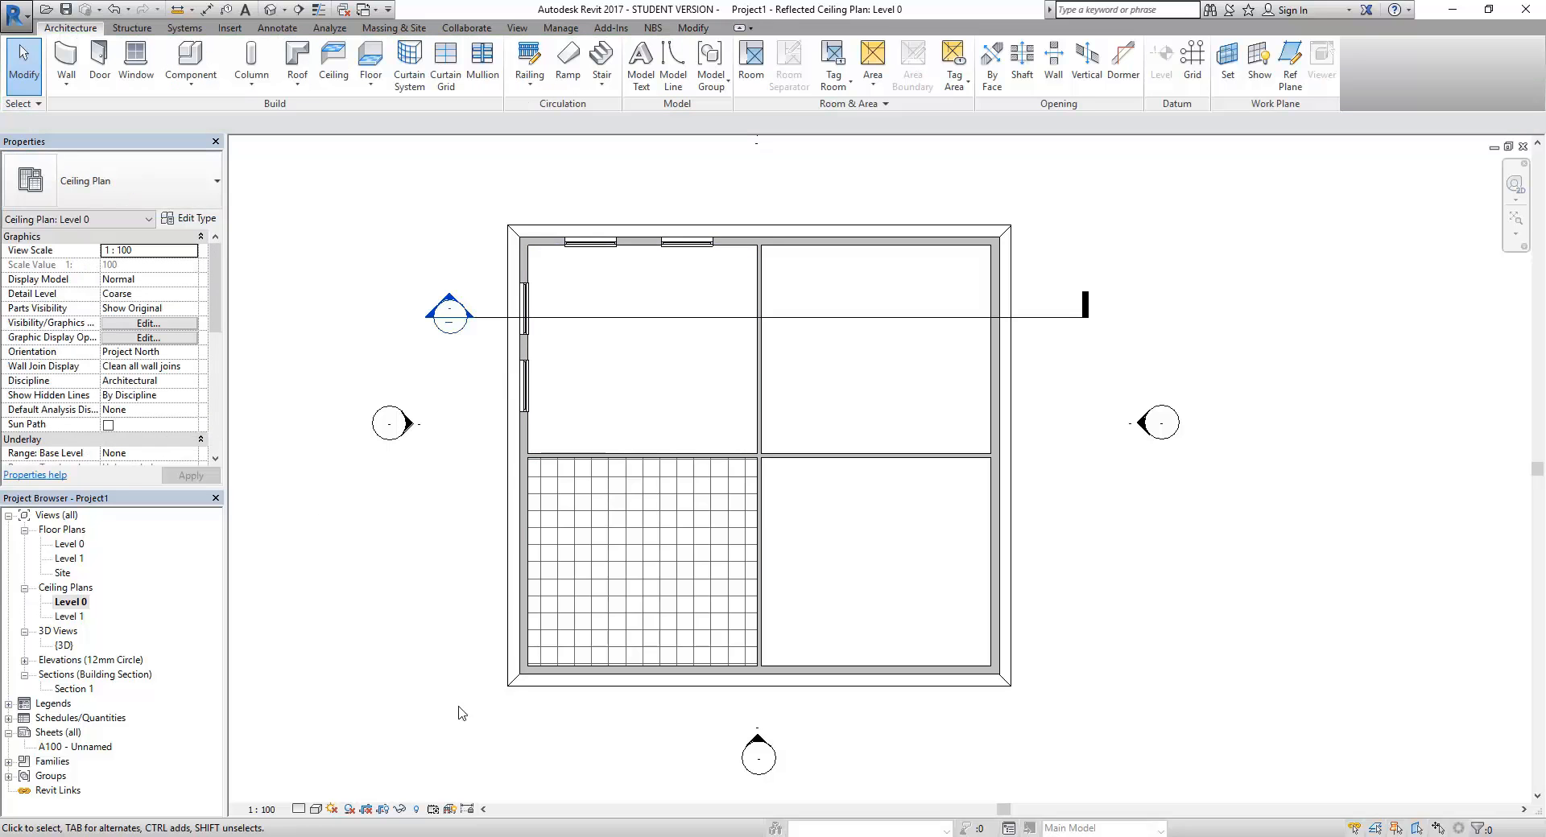
Align the south-west ceiling's tile grid with the inner face of the south exterior wall
click(561, 563)
drag(562, 563, 541, 539)
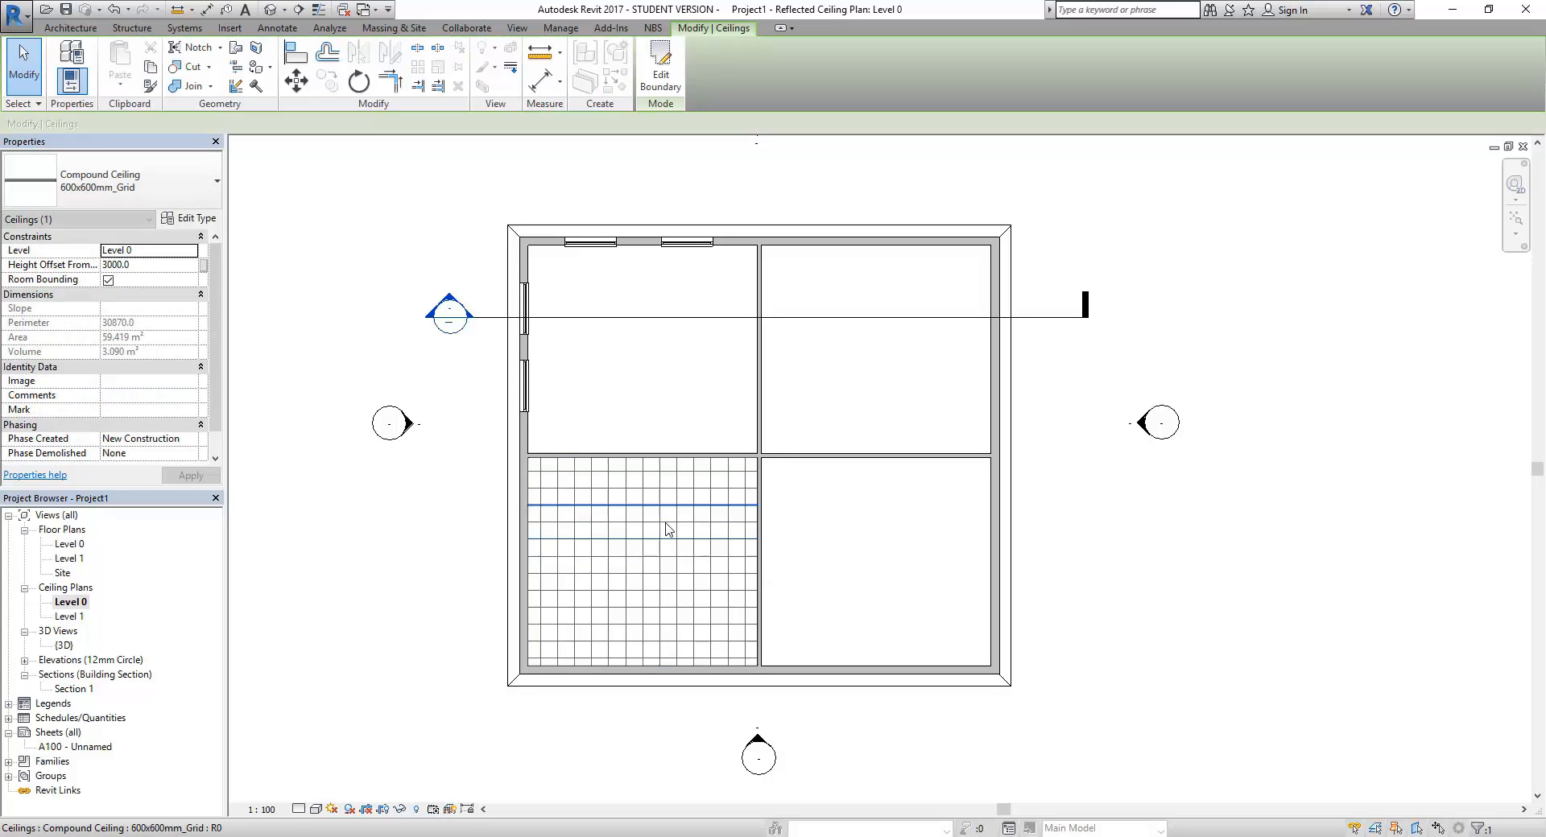
click(295, 52)
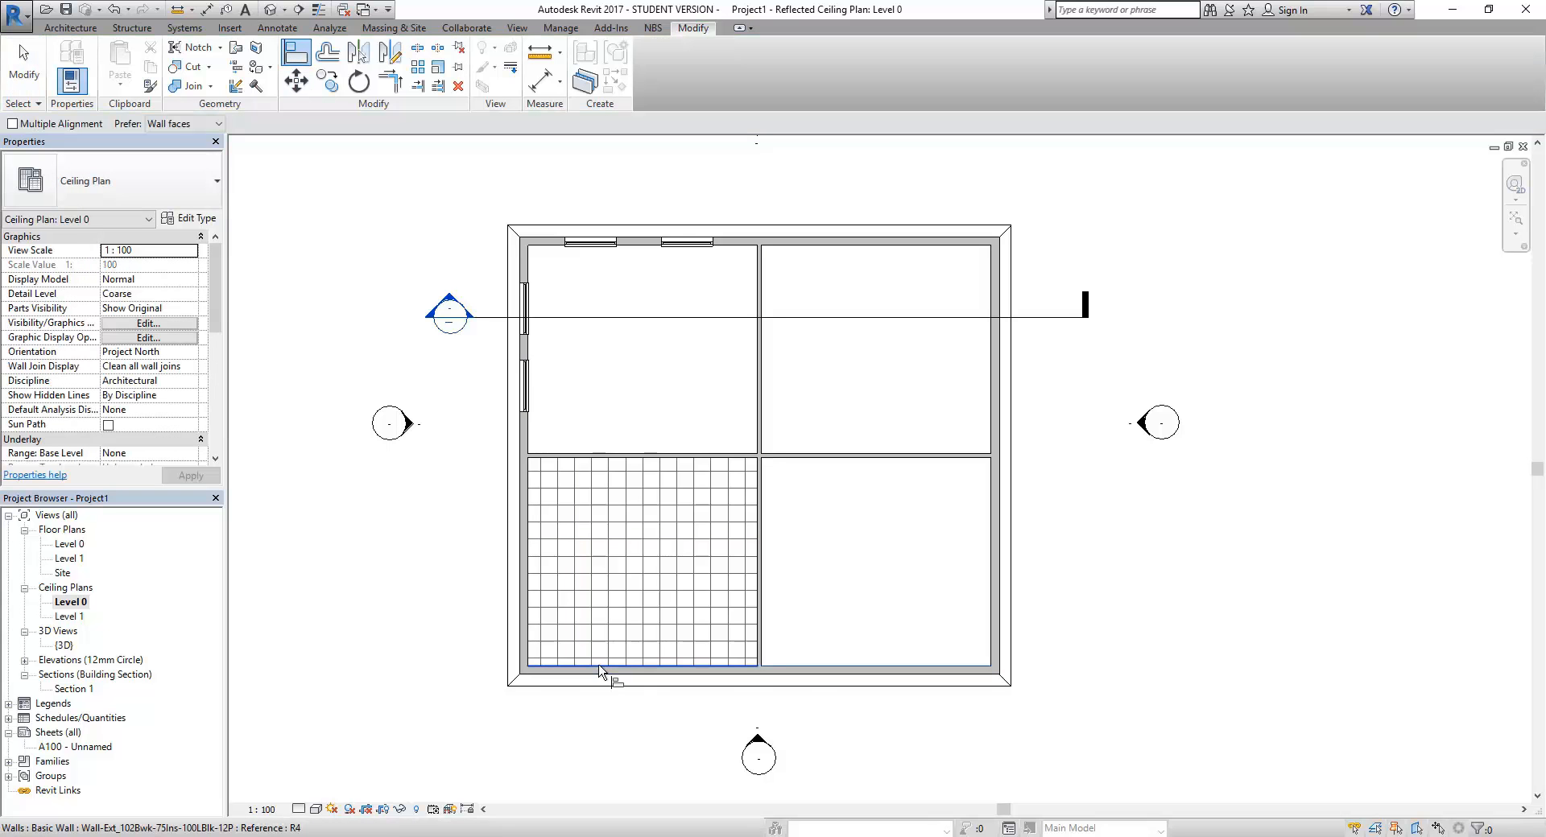
click(519, 670)
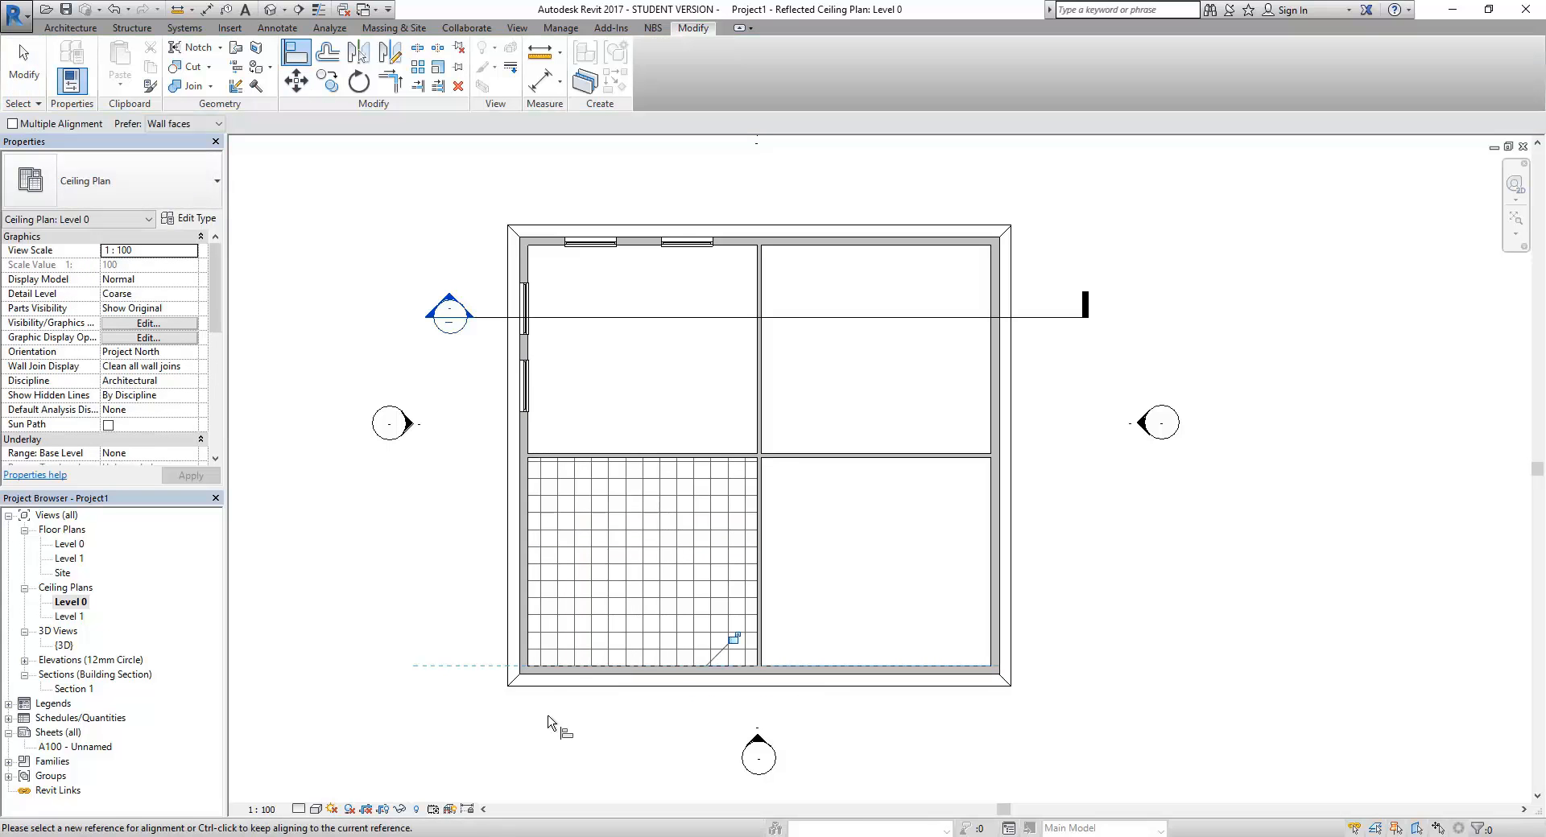
scroll(740, 463, up, 5)
scroll(741, 463, up, 3)
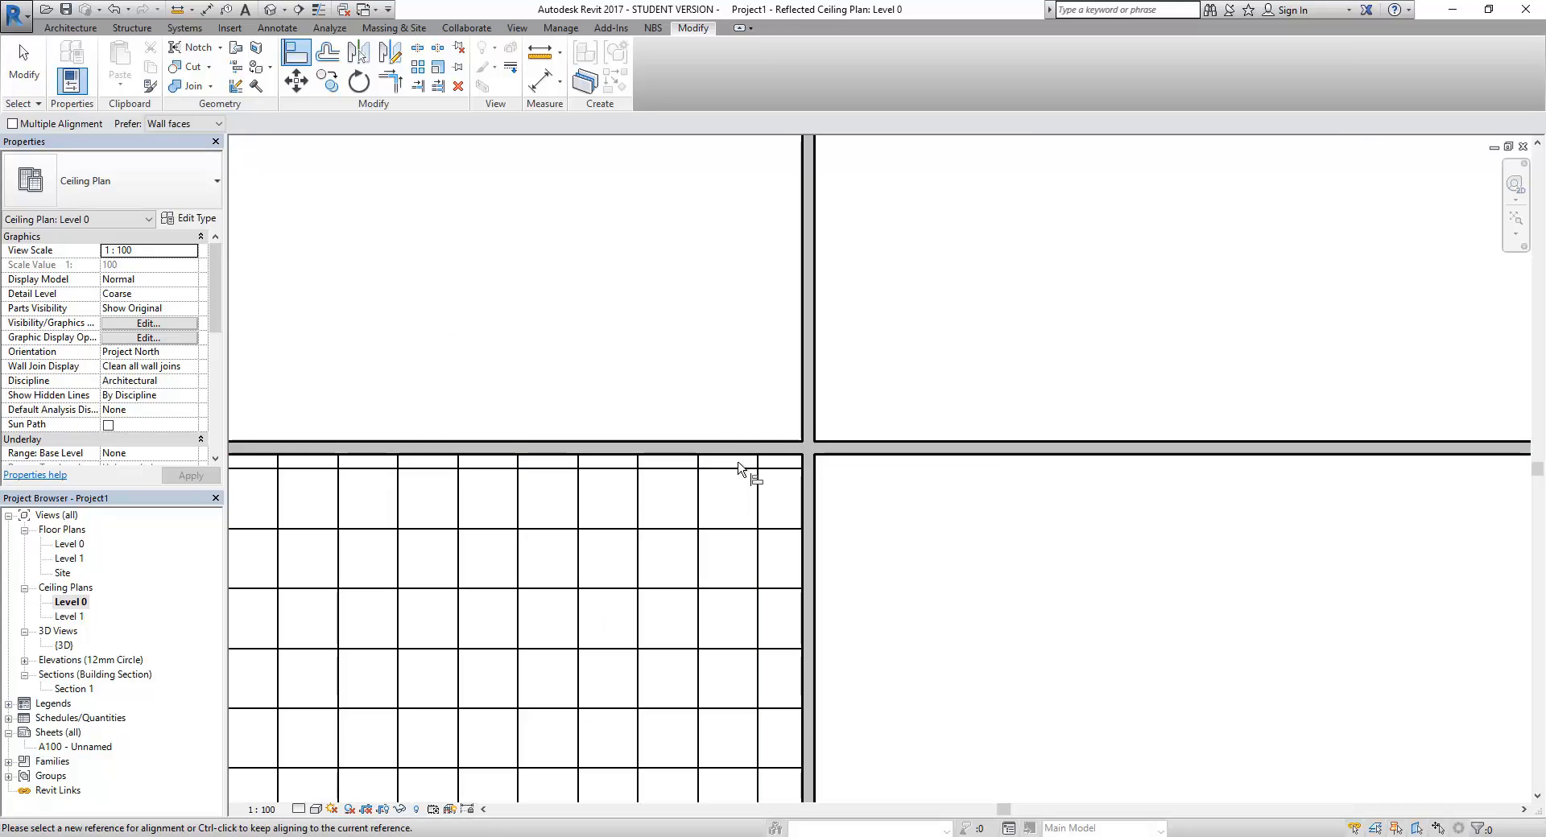
scroll(739, 467, down, 1)
scroll(762, 467, down, 3)
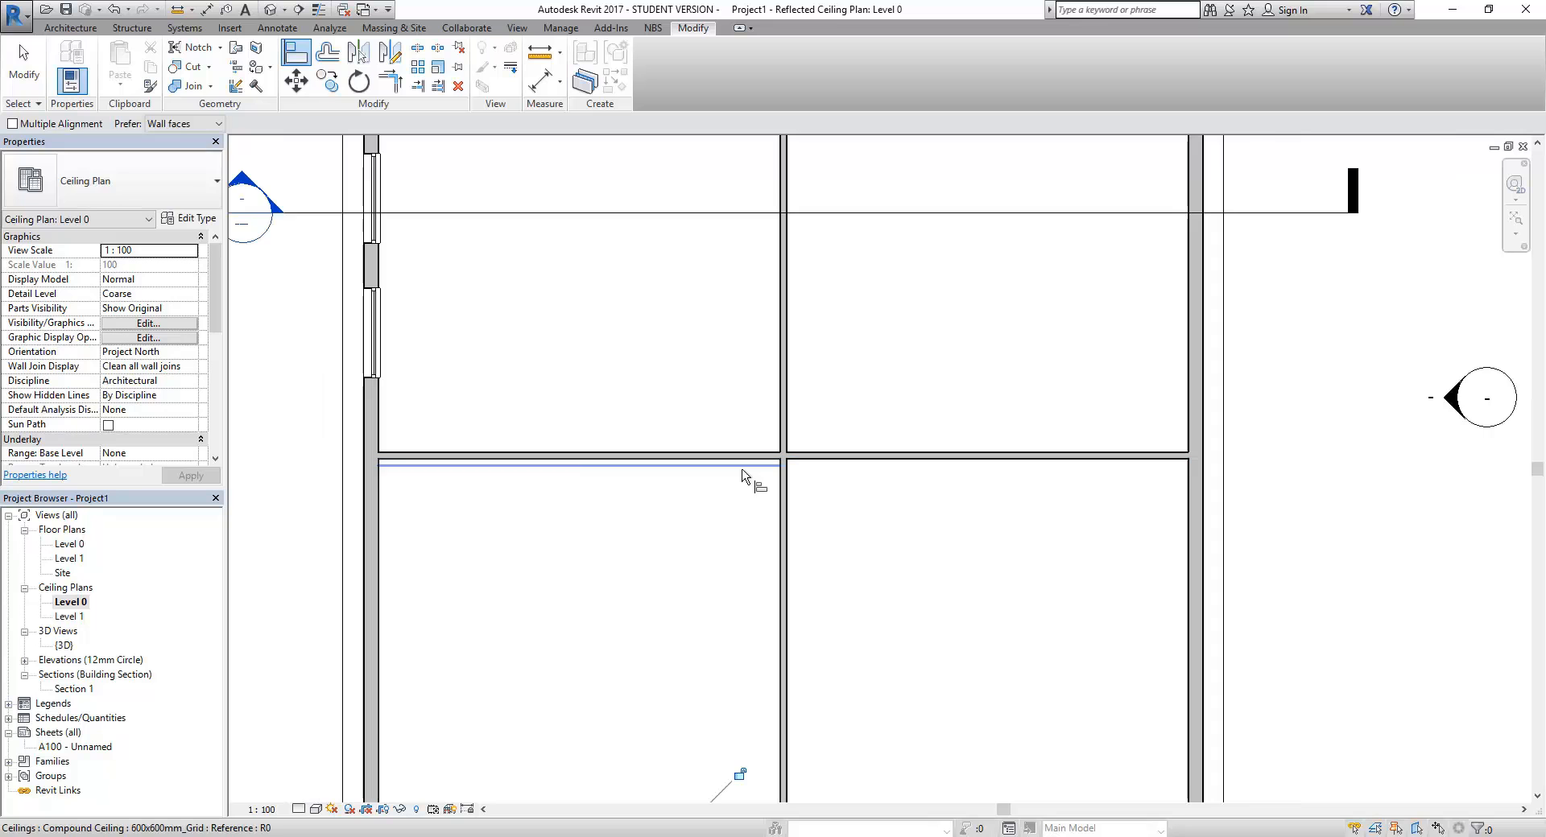
click(39, 89)
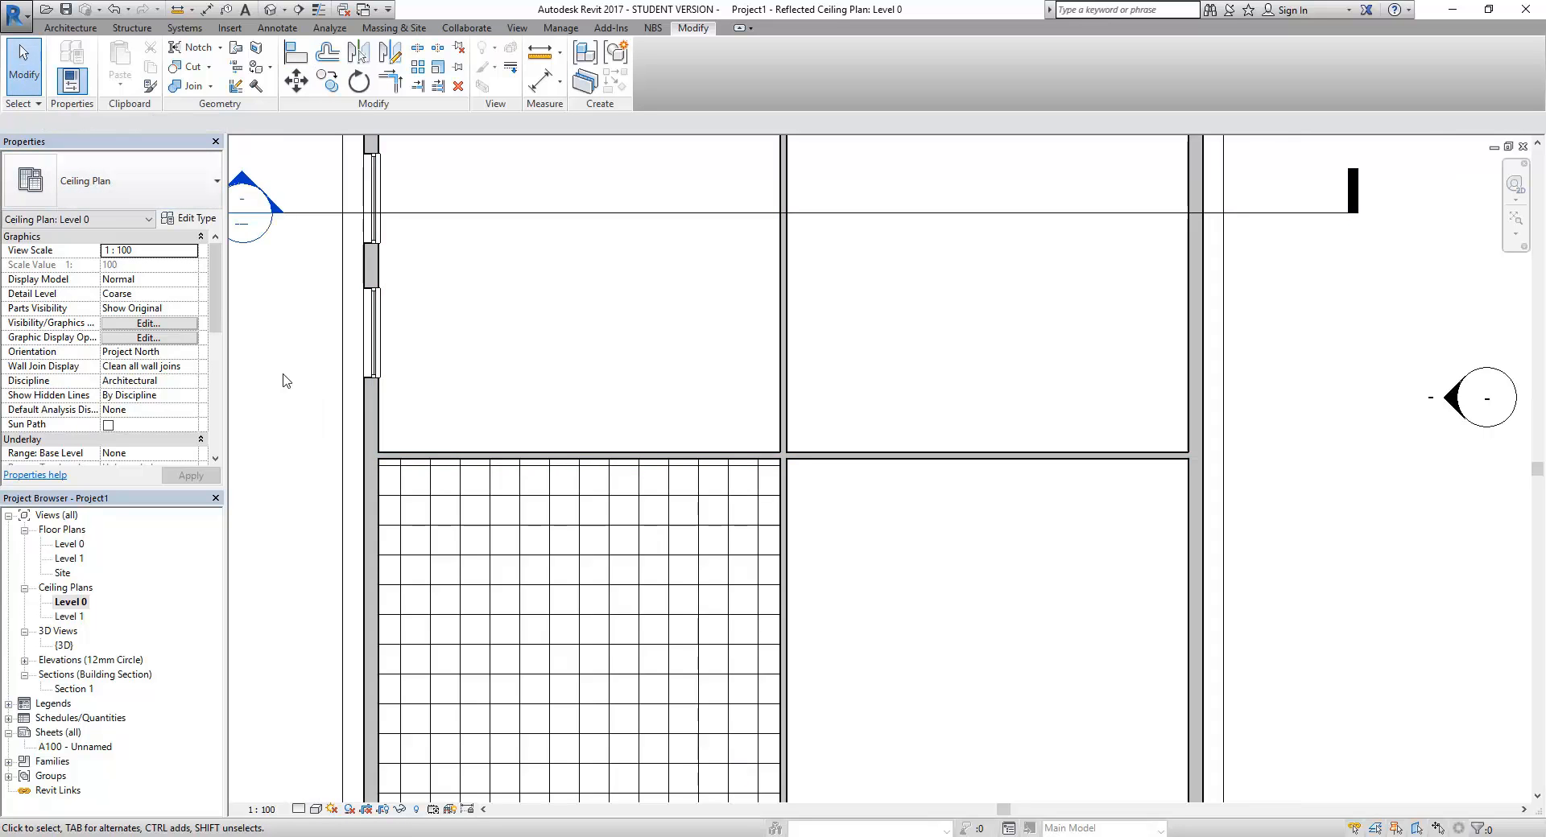
Check the Plain ceiling of the north-west room, clear the selection and undo the diagonal line left across it
scroll(322, 390, down, 4)
scroll(432, 414, up, 1)
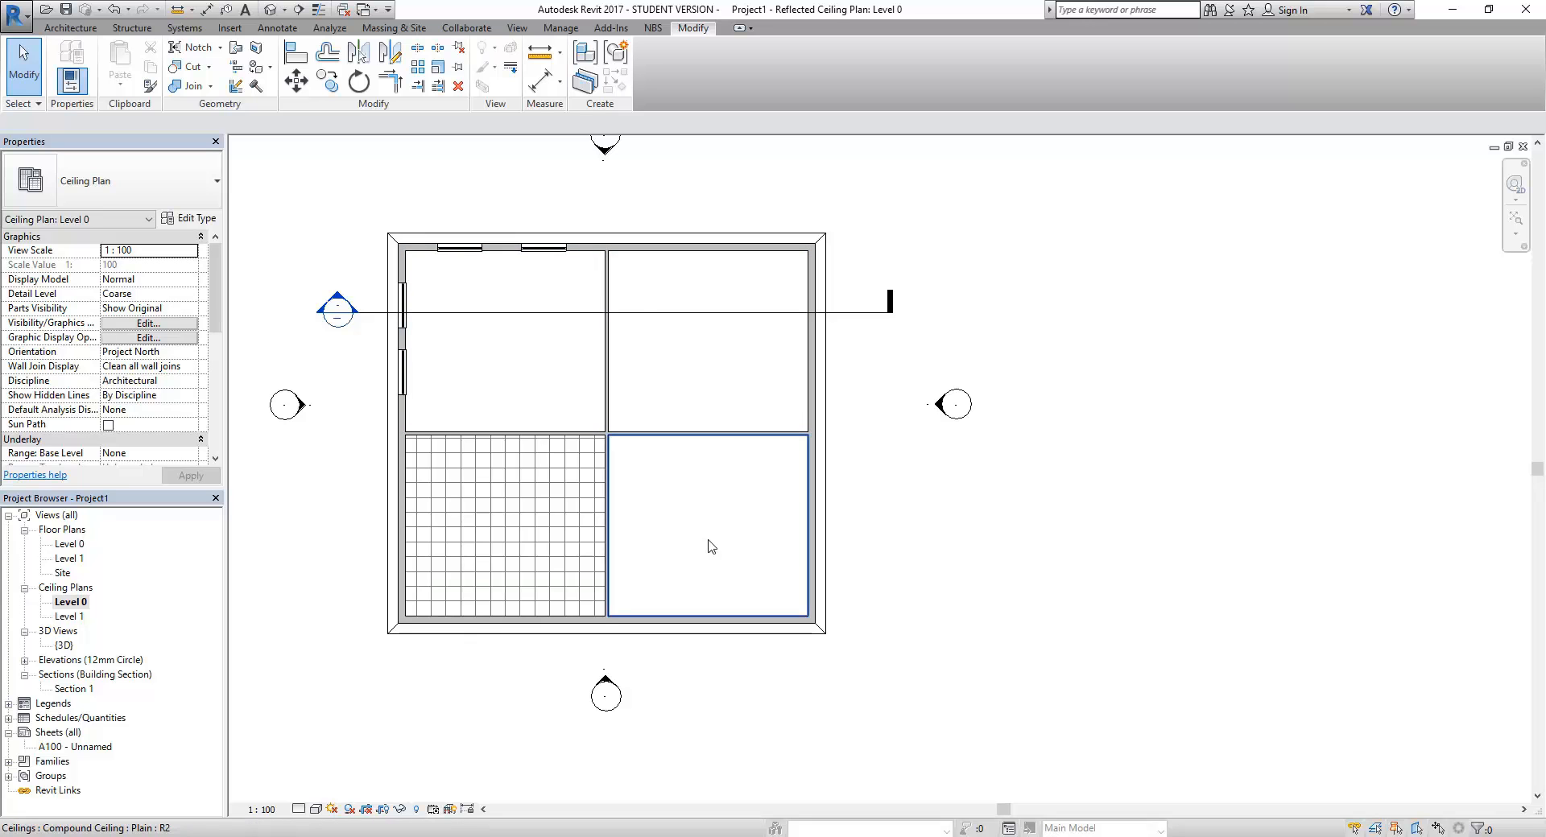
click(578, 368)
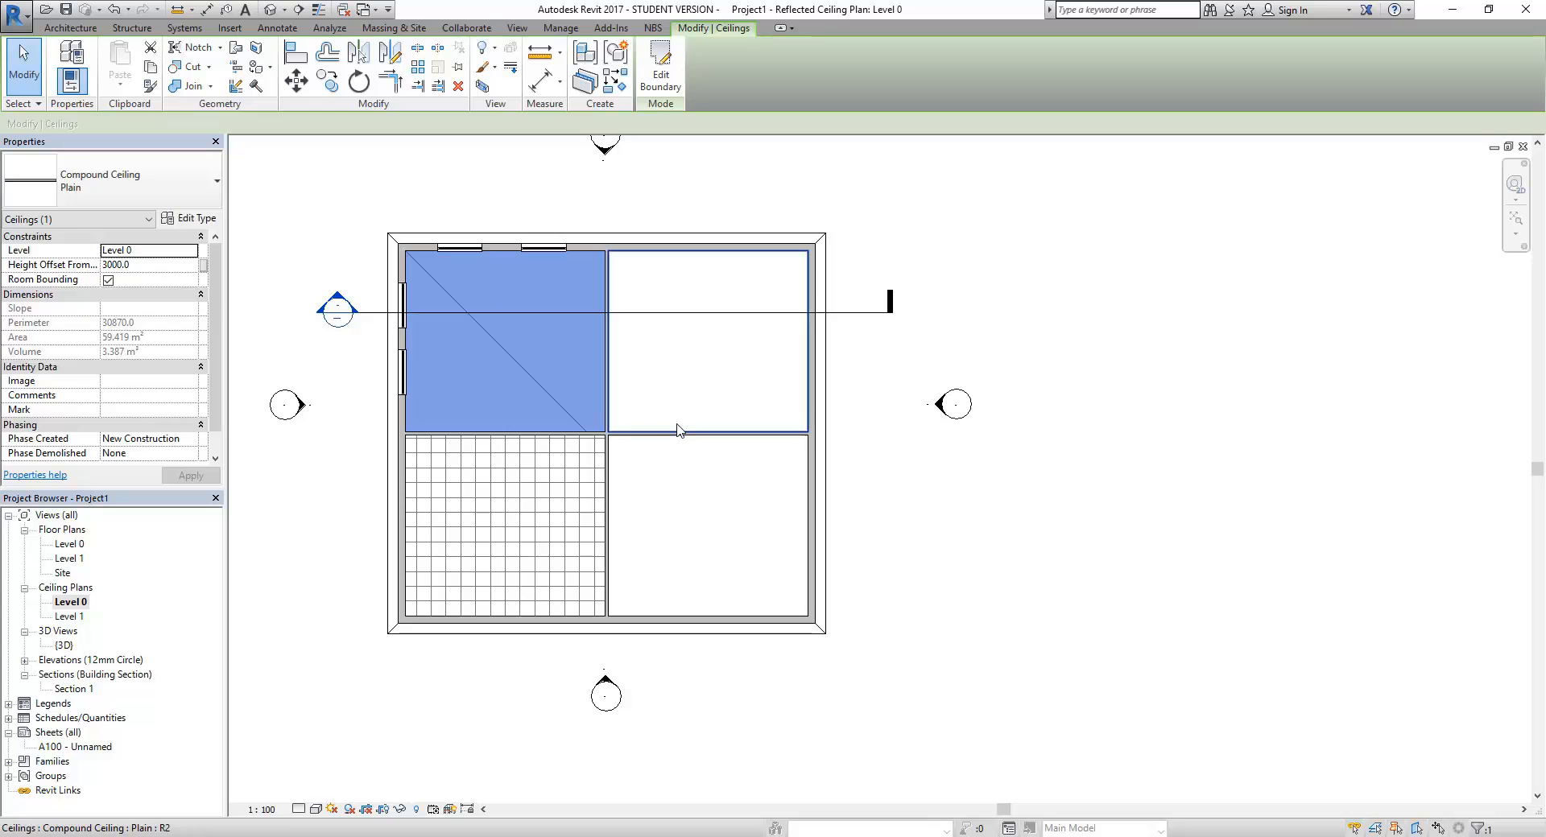
key(Escape)
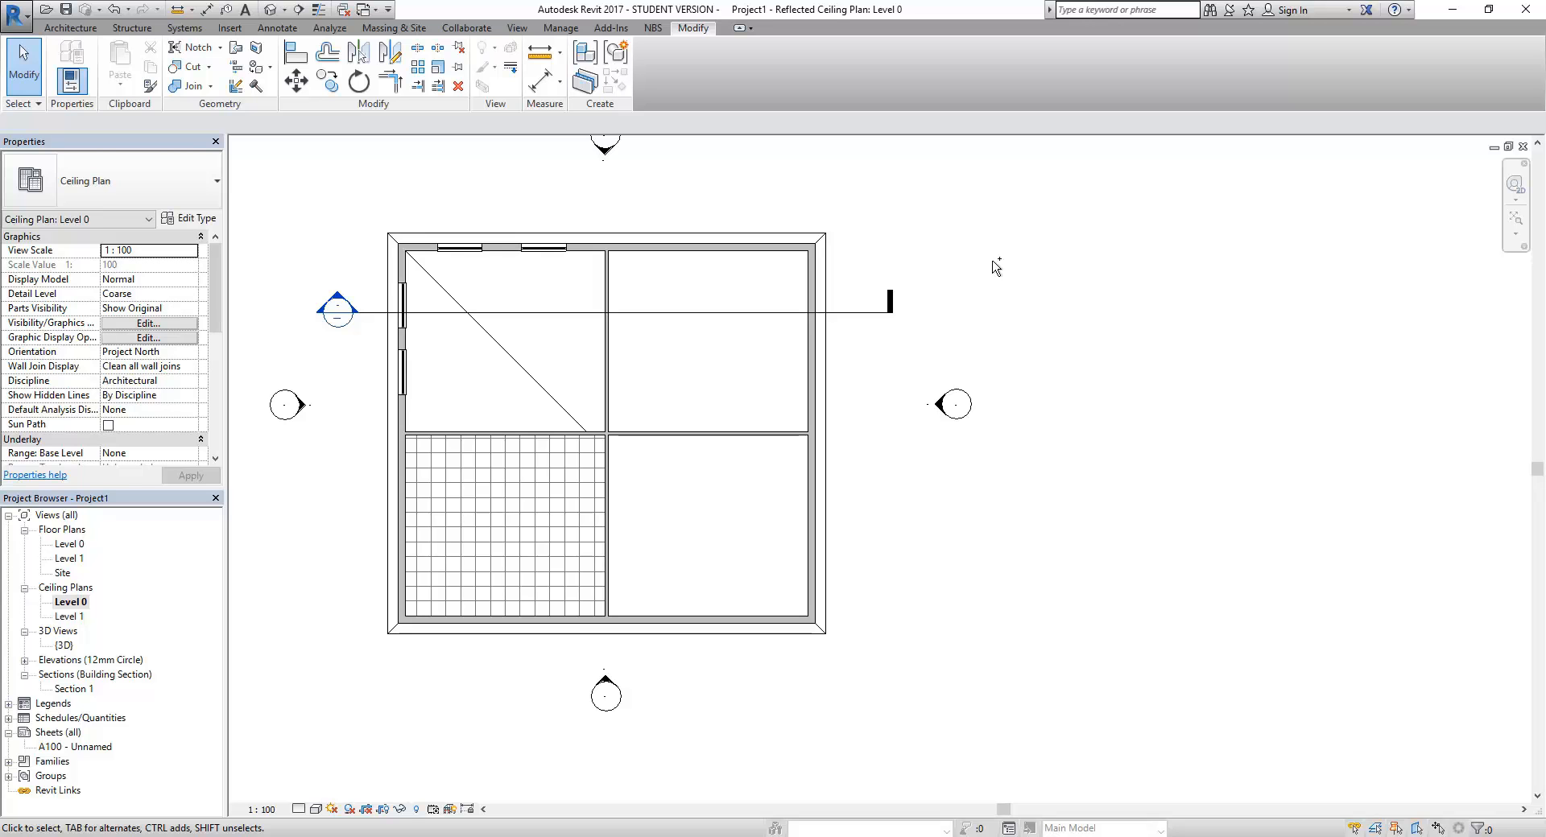
key(ctrl+z)
middle_drag(818, 459, 852, 476)
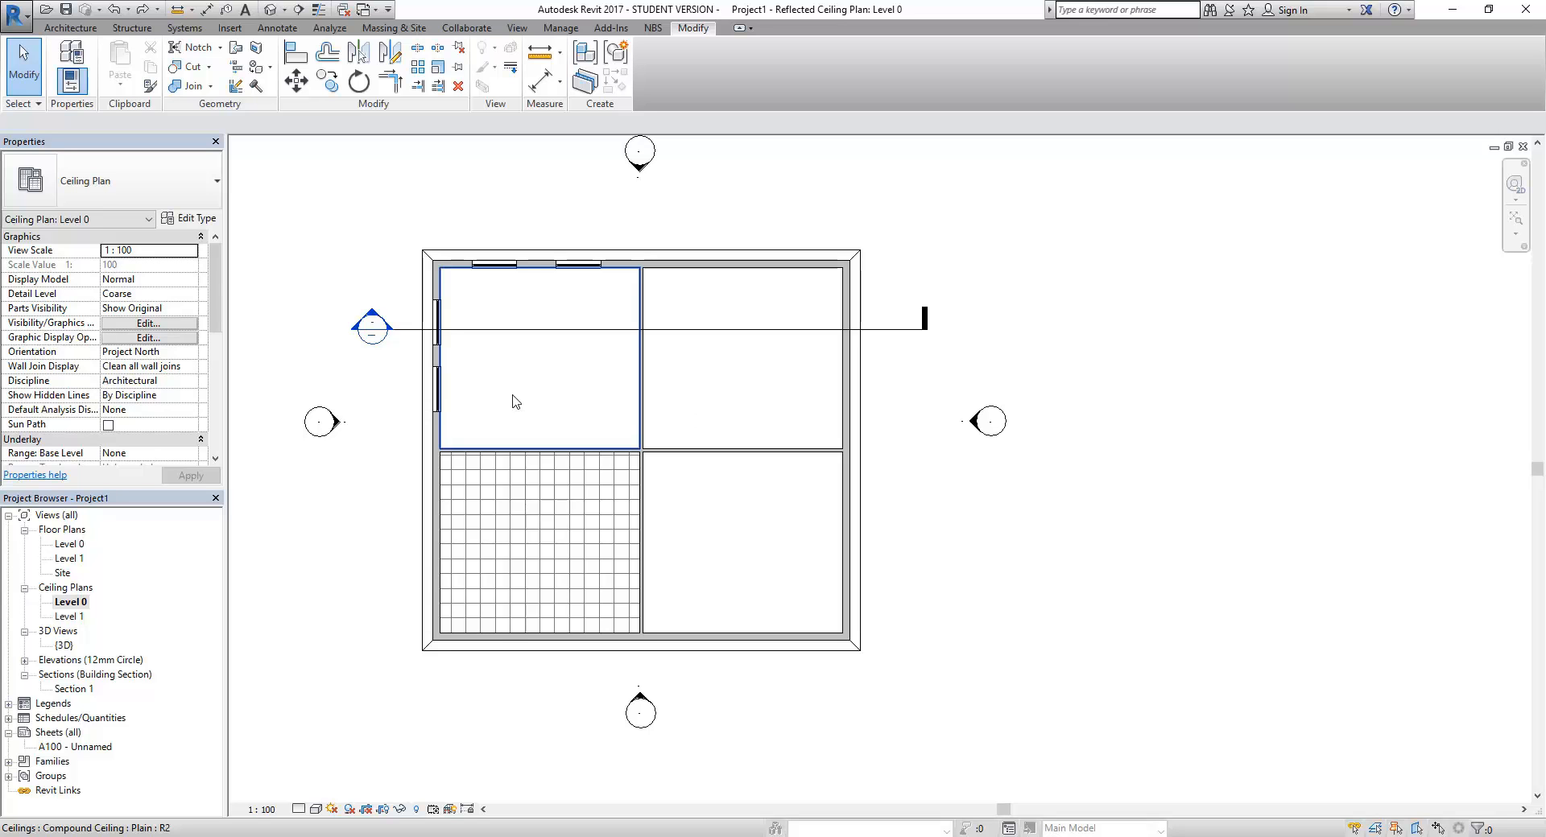
Start placing a lighting fixture and browse for a family to load in the UK library's Lighting > MEP > Internal folder
click(186, 30)
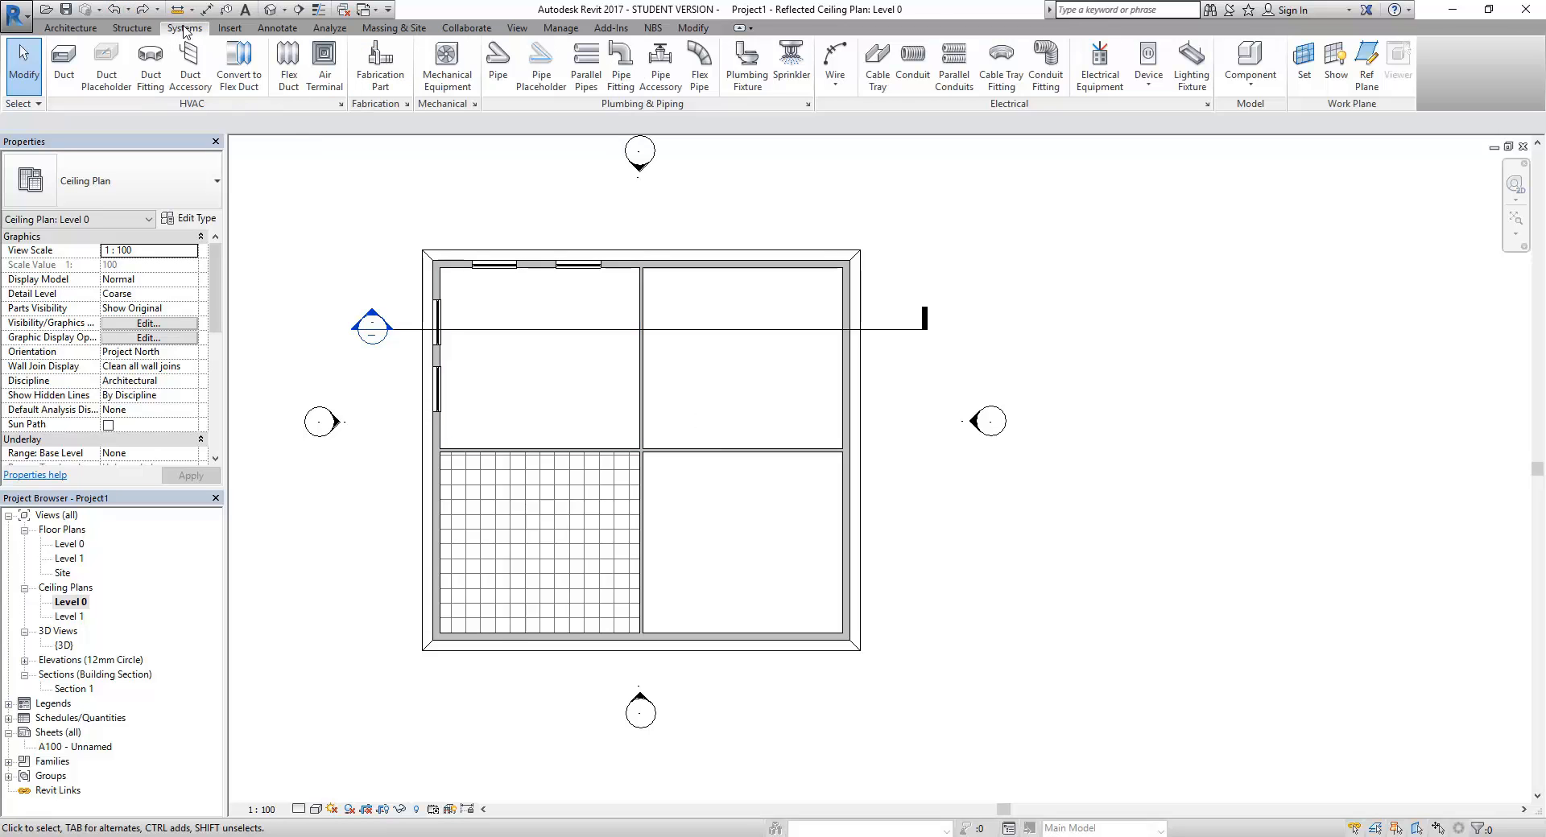
click(1190, 77)
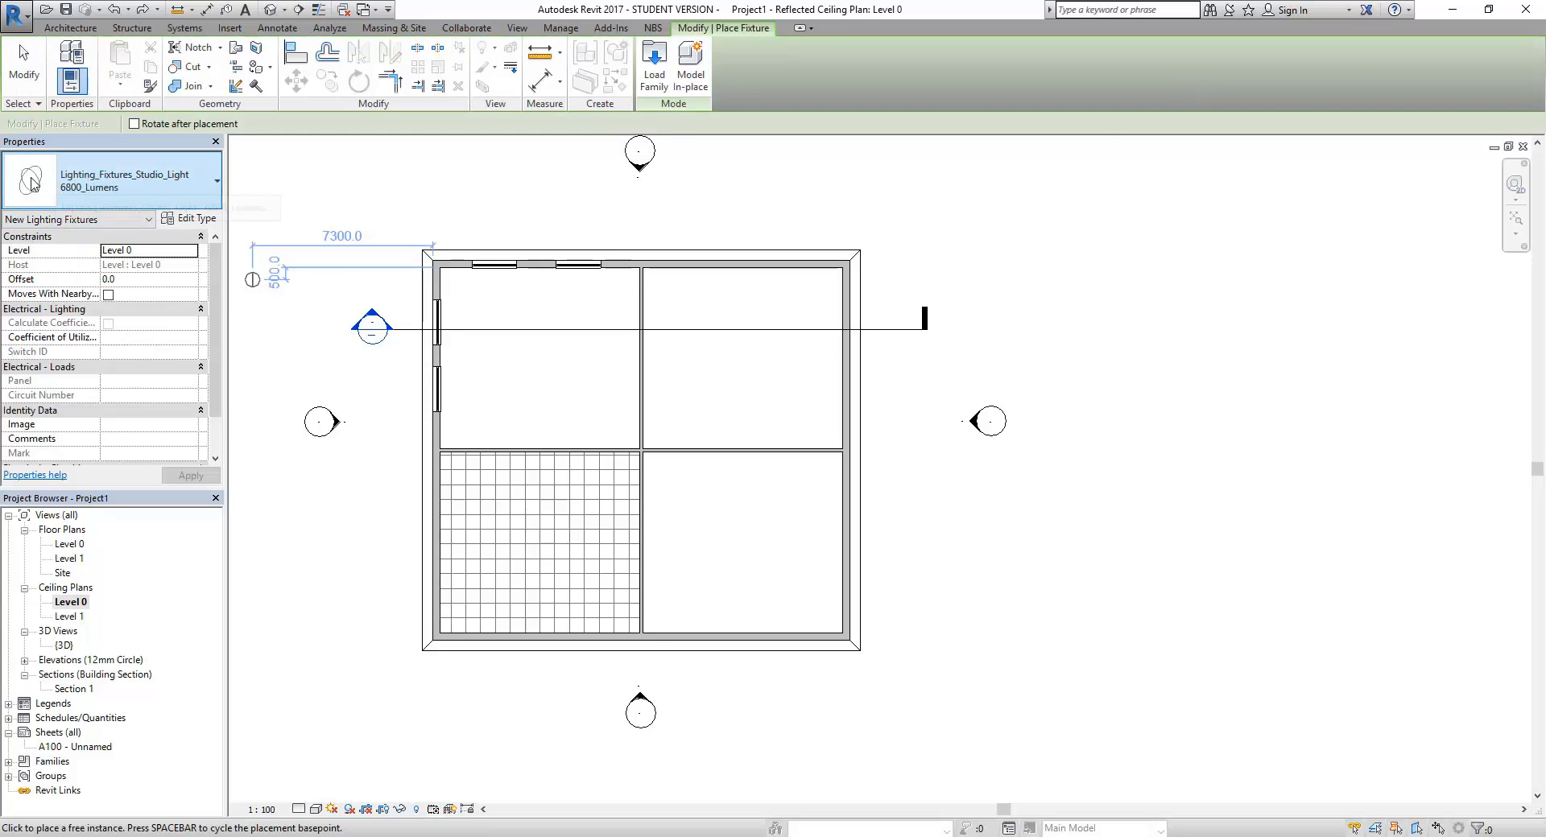
click(653, 56)
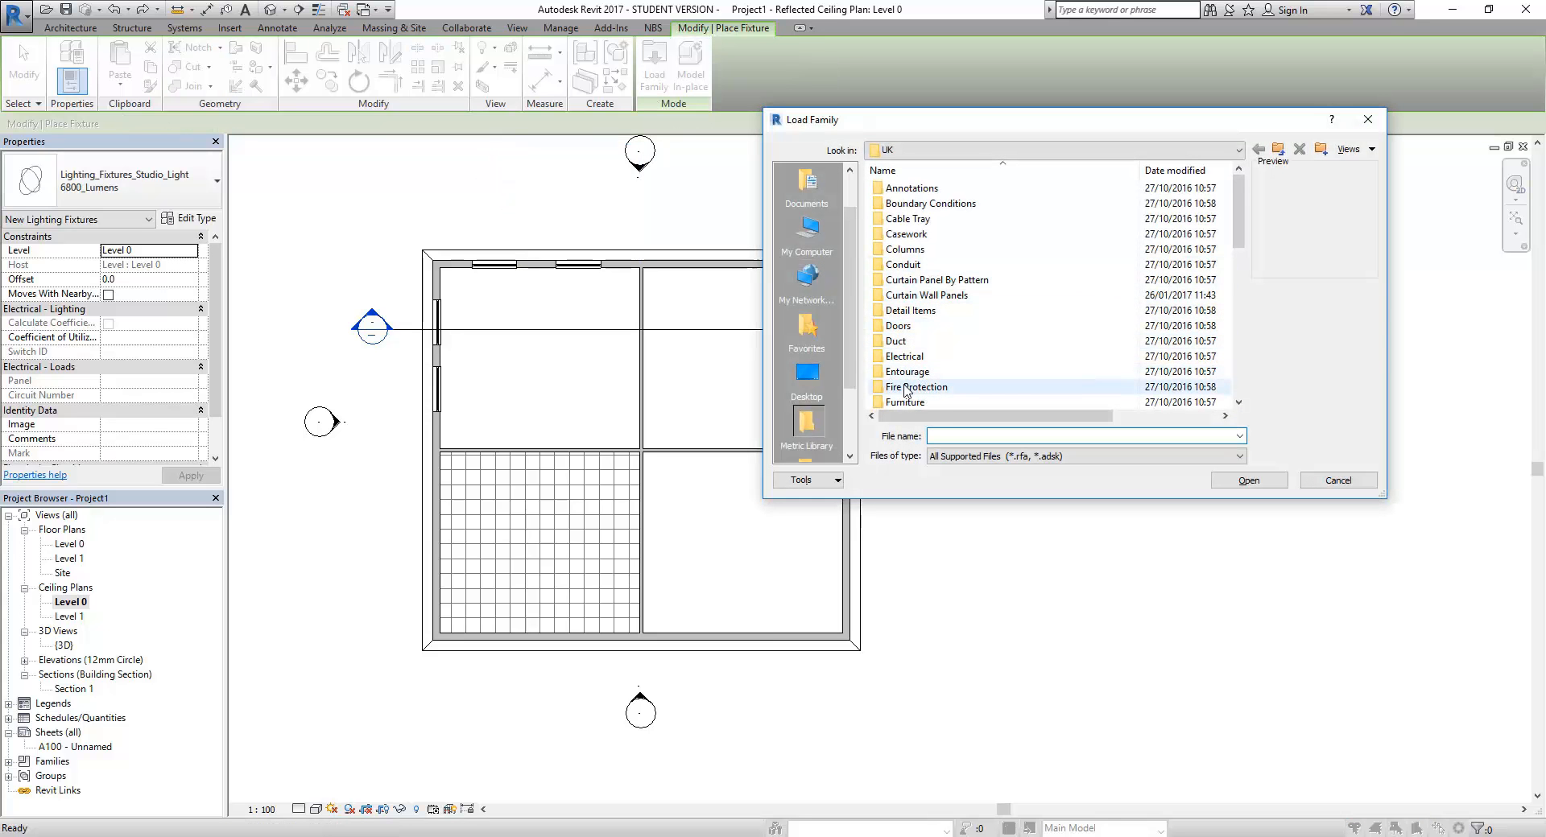
click(907, 359)
scroll(907, 359, down, 2)
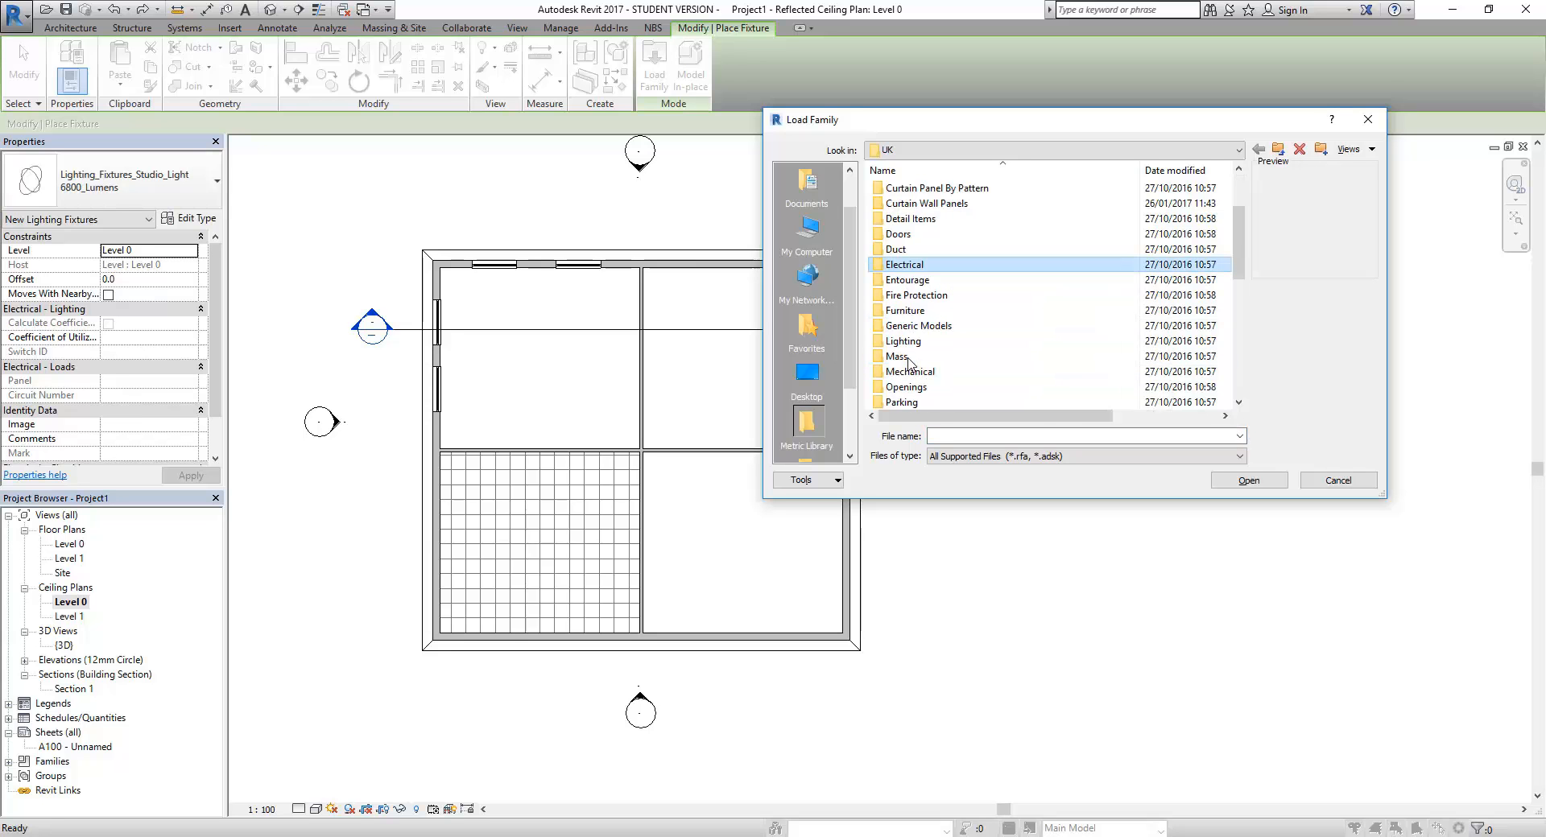
double_click(907, 341)
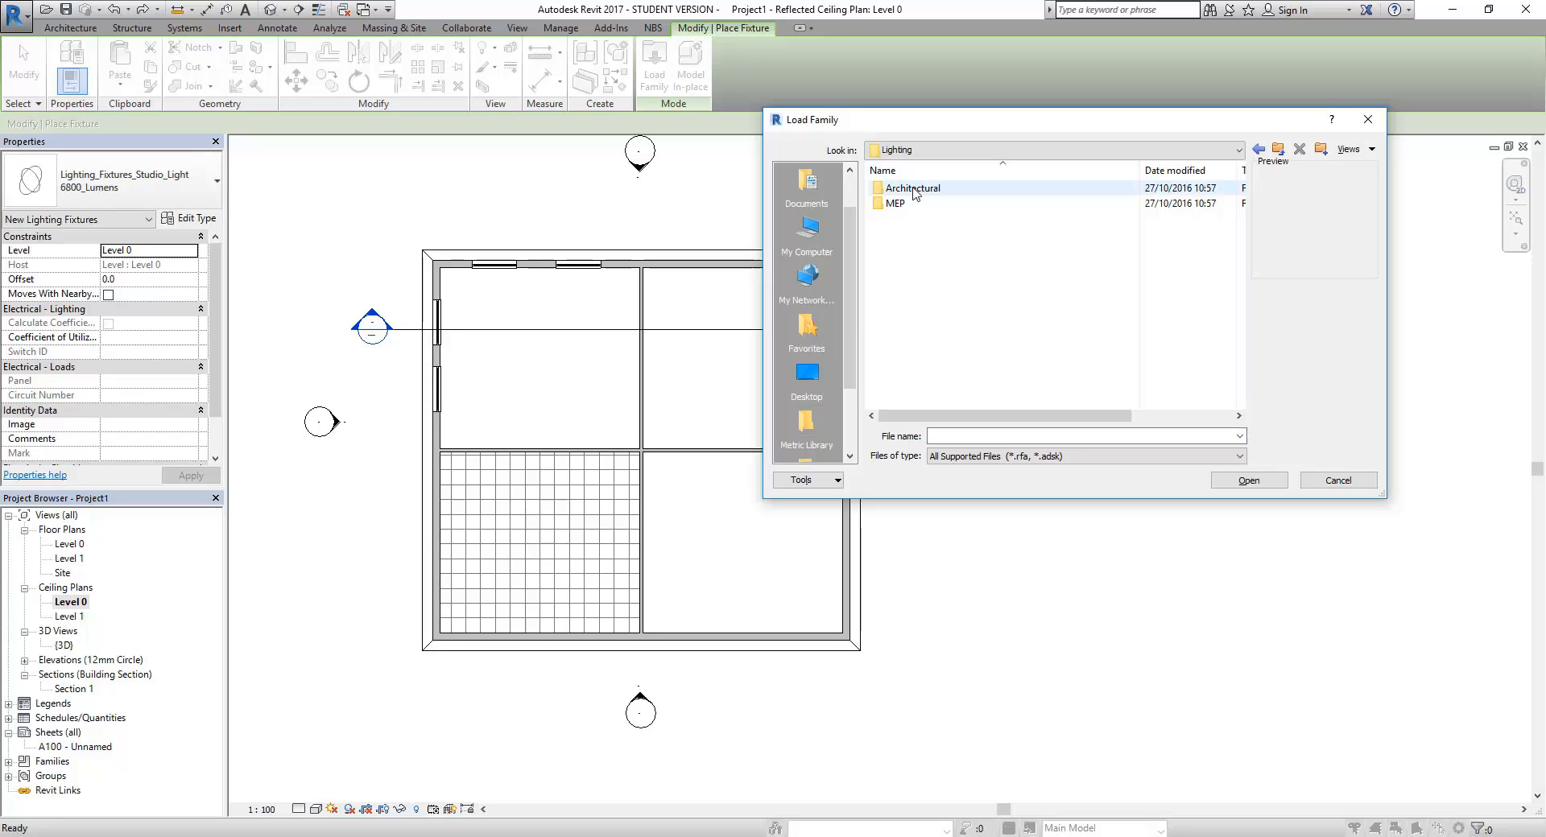
double_click(895, 204)
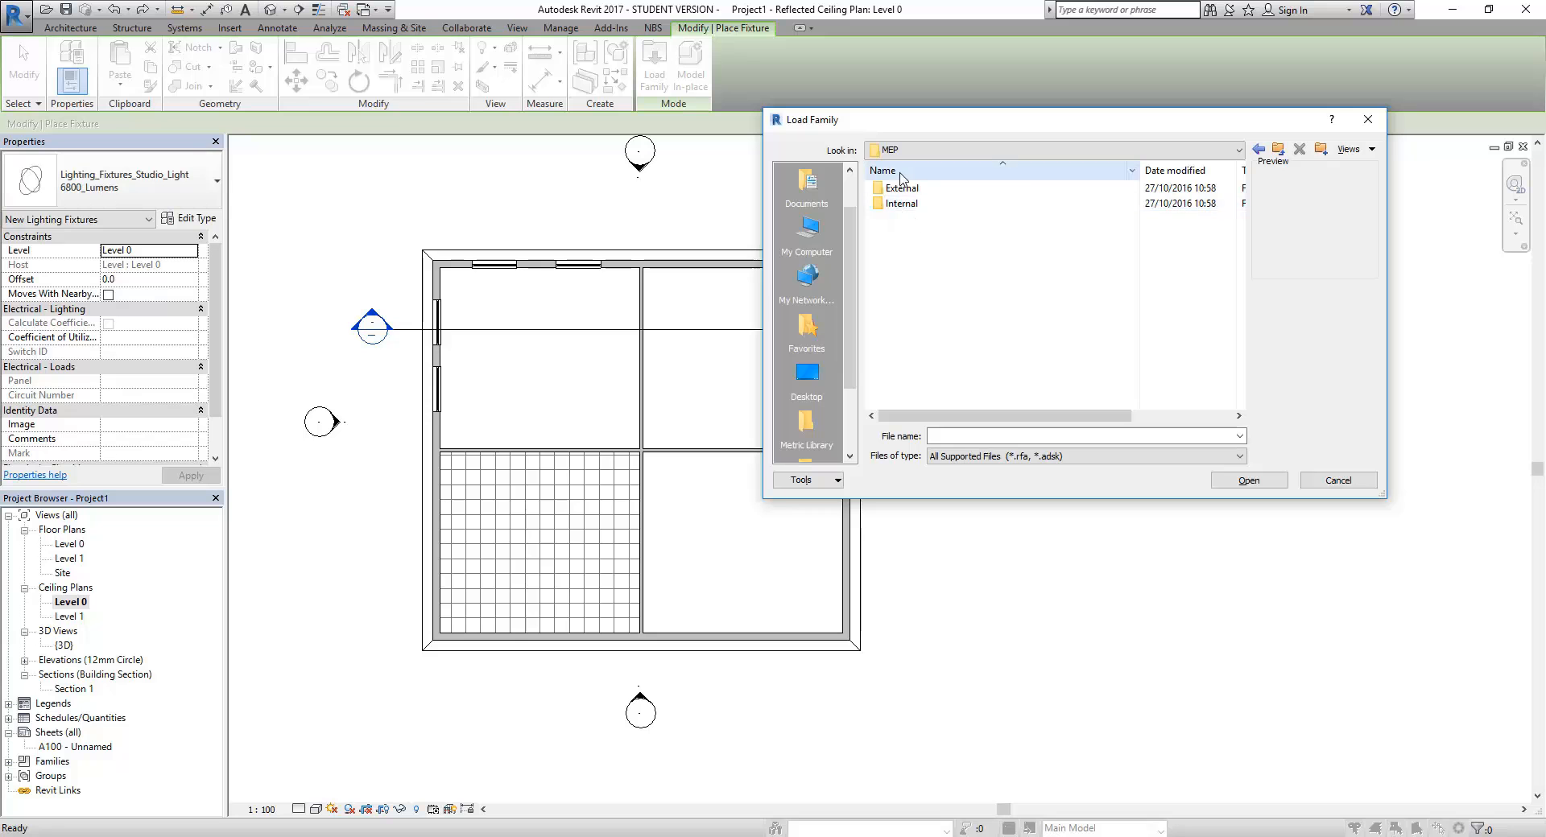
double_click(900, 205)
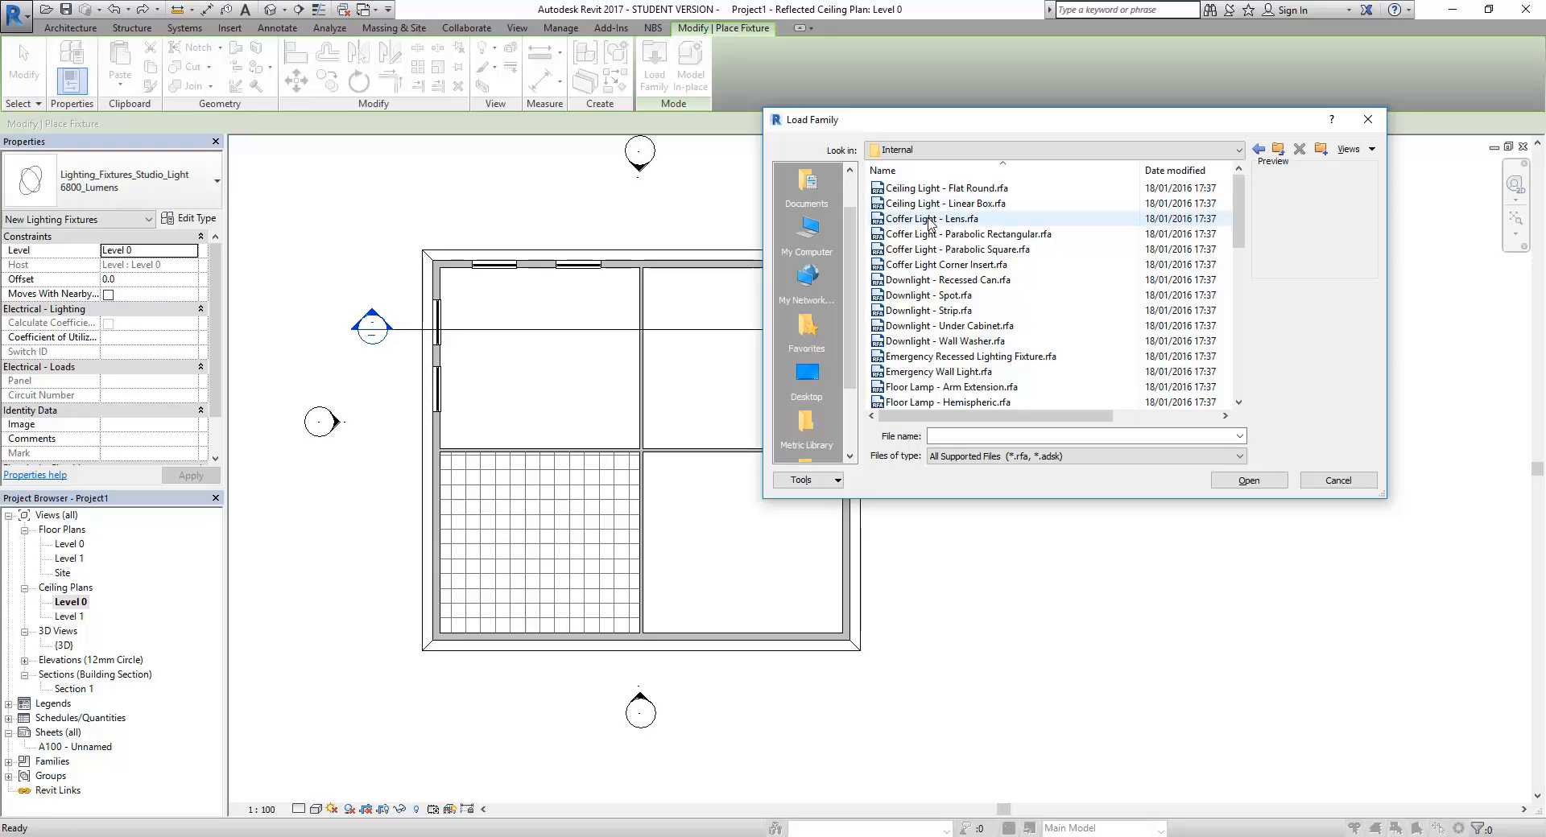
Preview the Coffer Light - Lens, Ceiling Light - Linear Box and Ceiling Light - Flat Round families
click(923, 219)
click(926, 204)
click(926, 189)
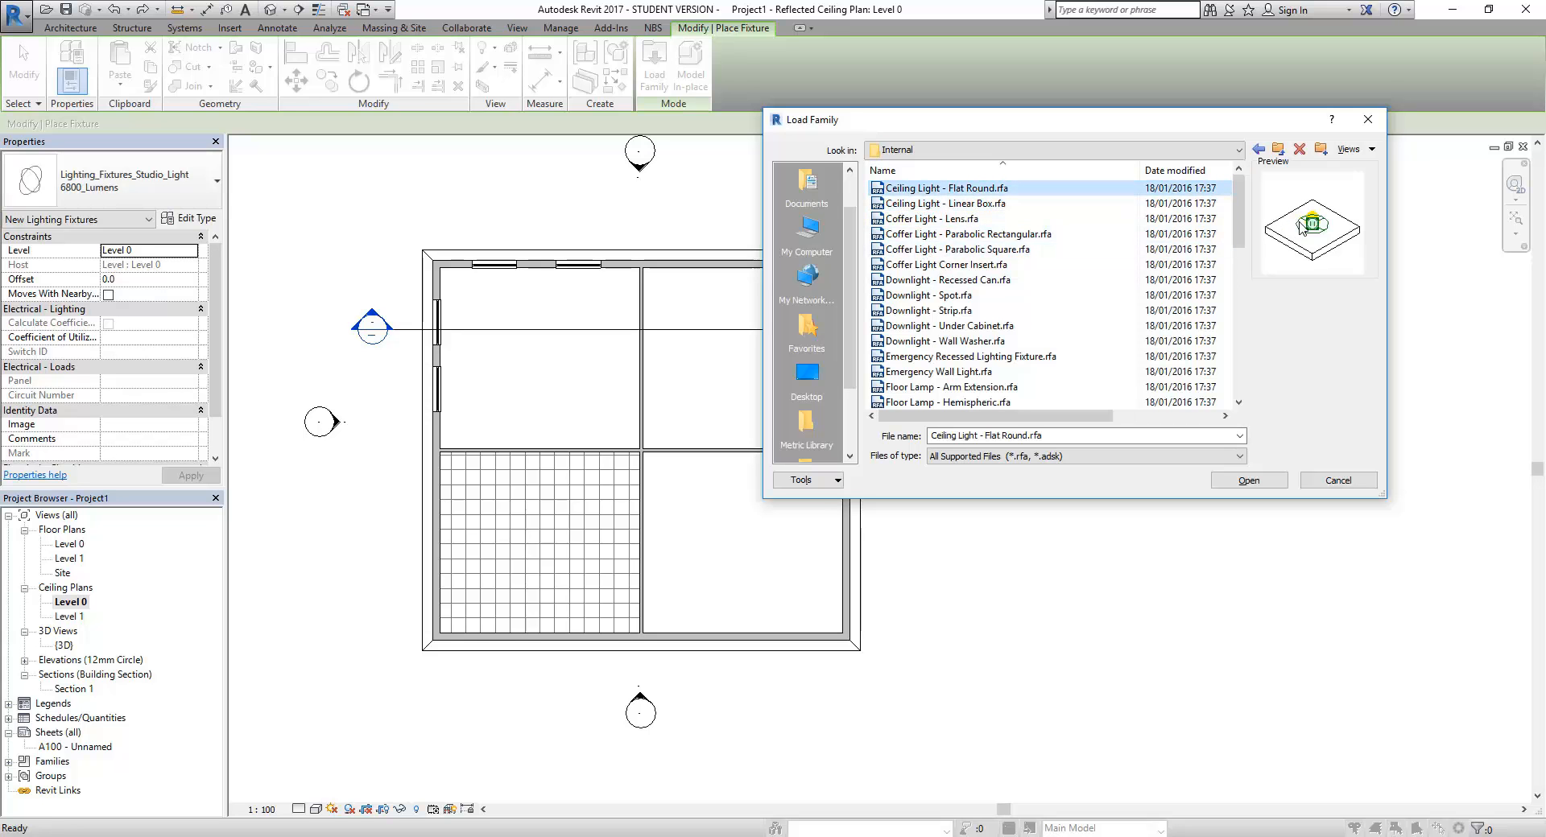
Browse from the MEP lighting families to the Lighting > Architectural > Internal folder of the library
click(1257, 150)
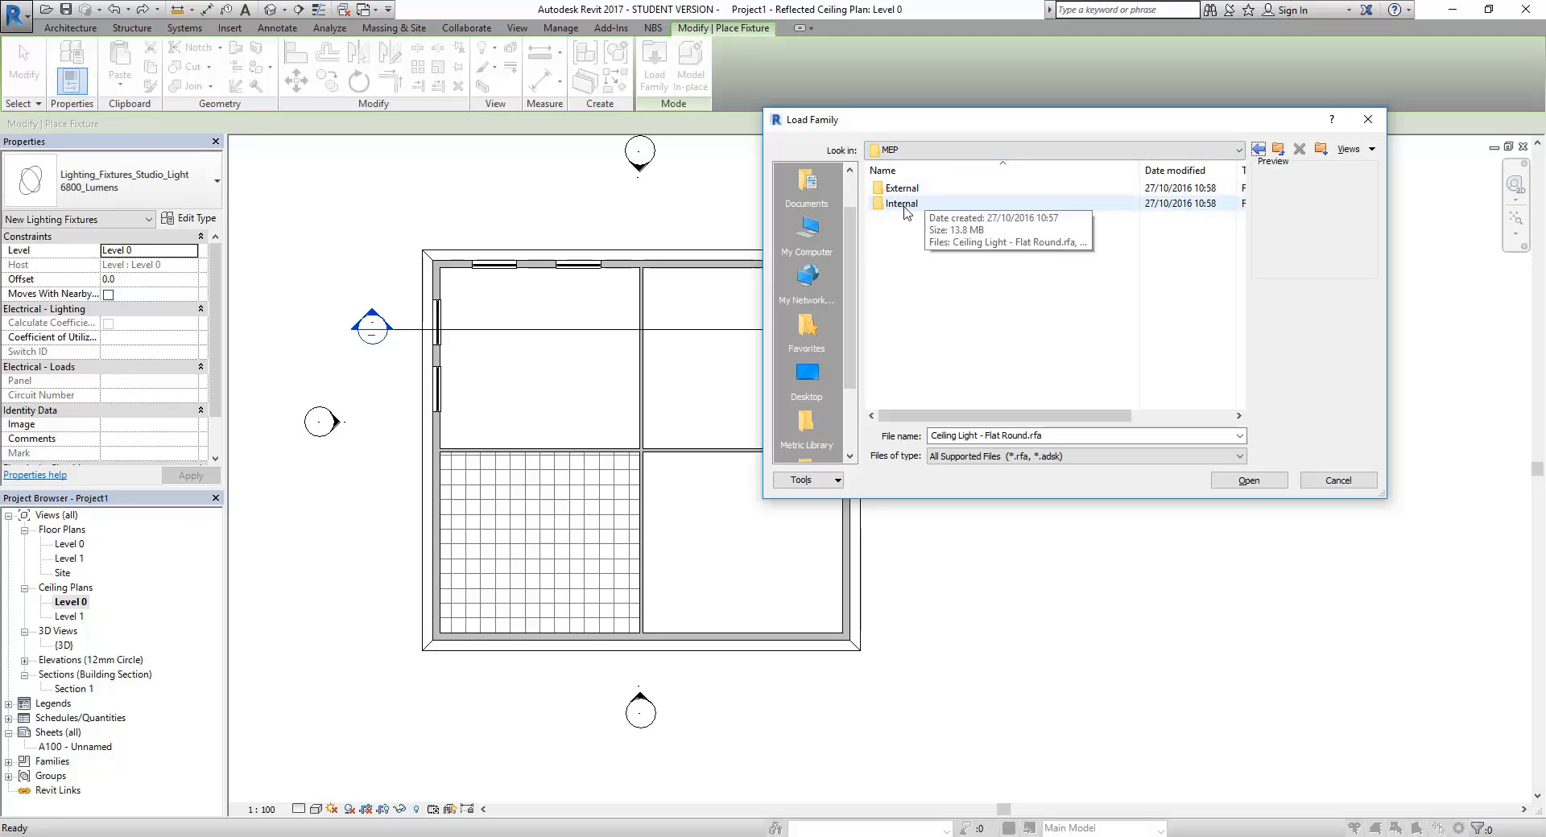
key(BackSpace)
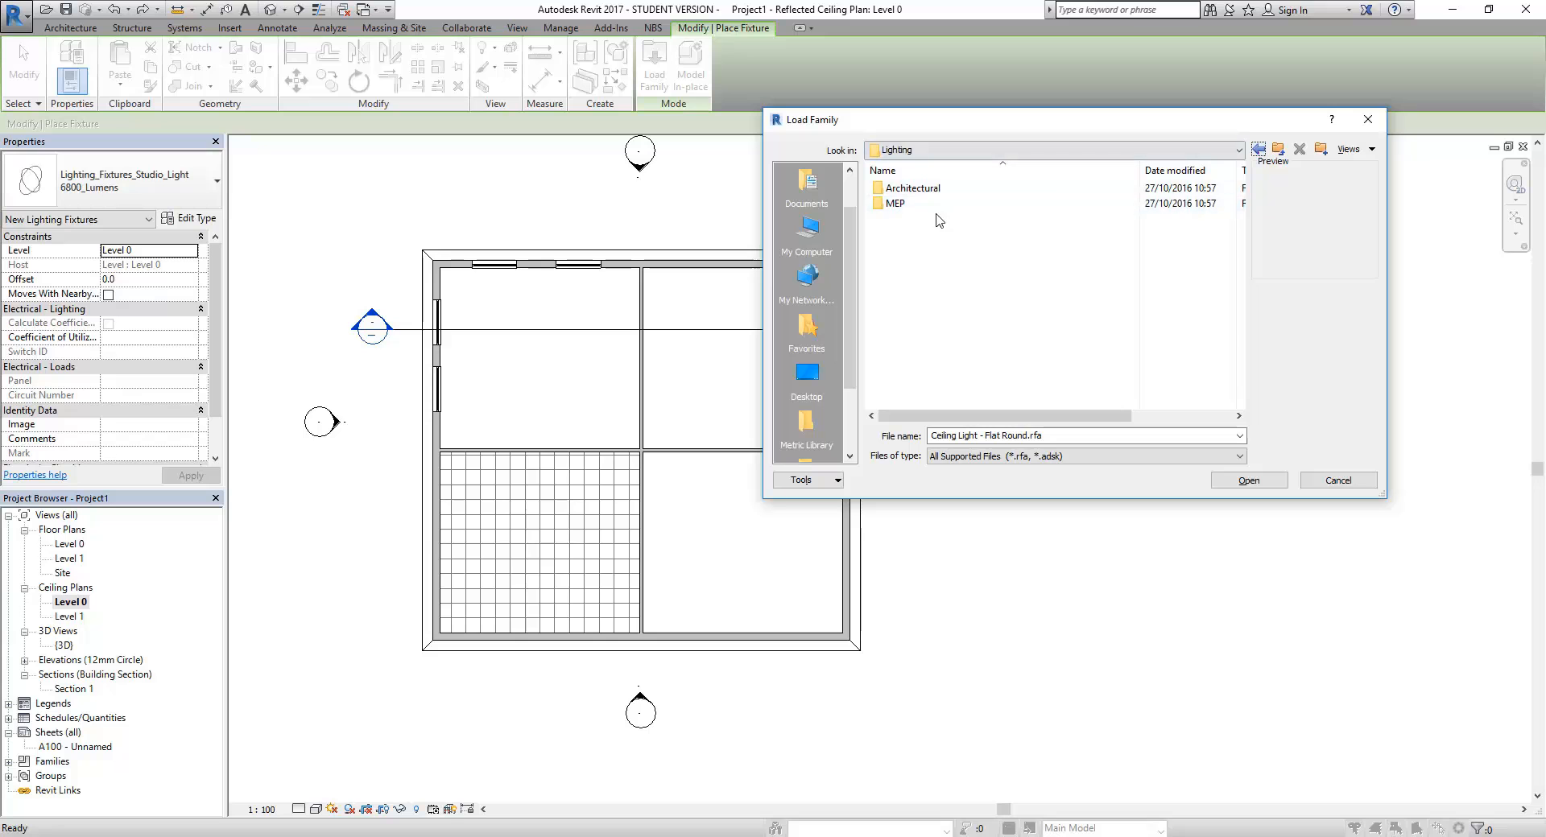
double_click(907, 202)
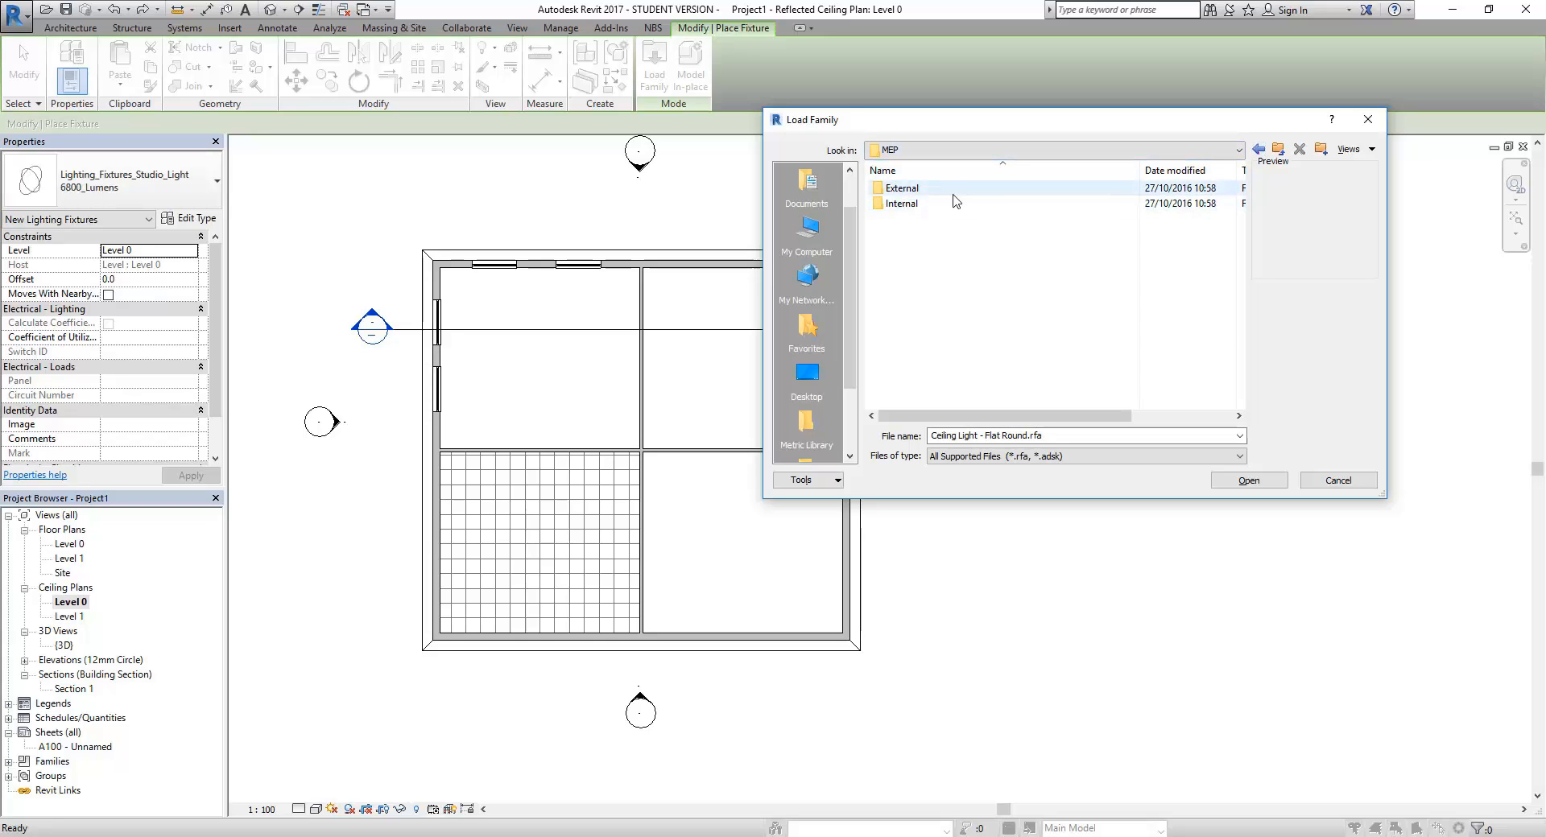
click(1258, 150)
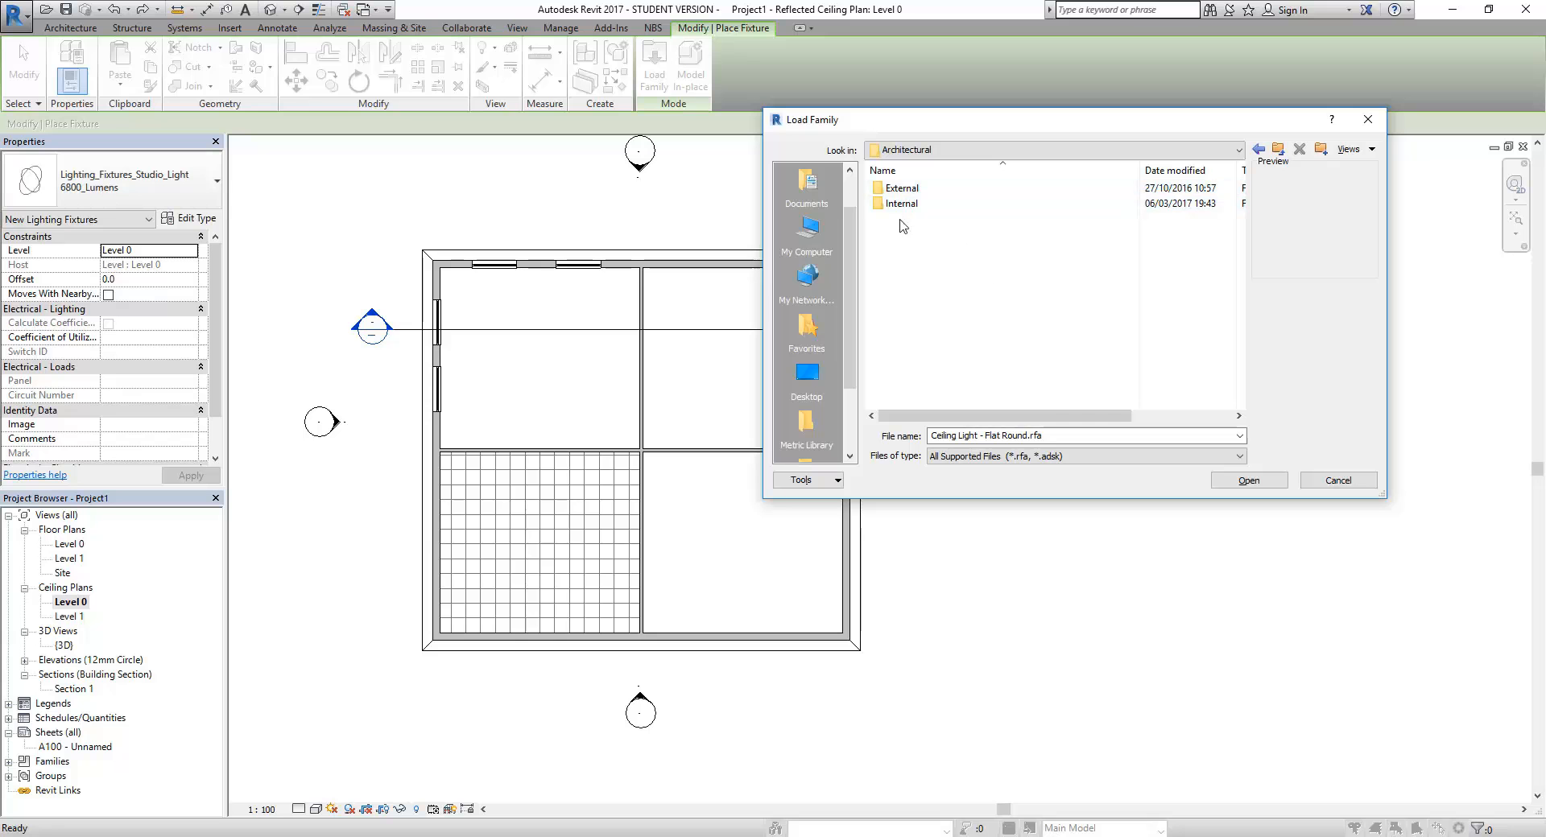
click(904, 205)
double_click(904, 208)
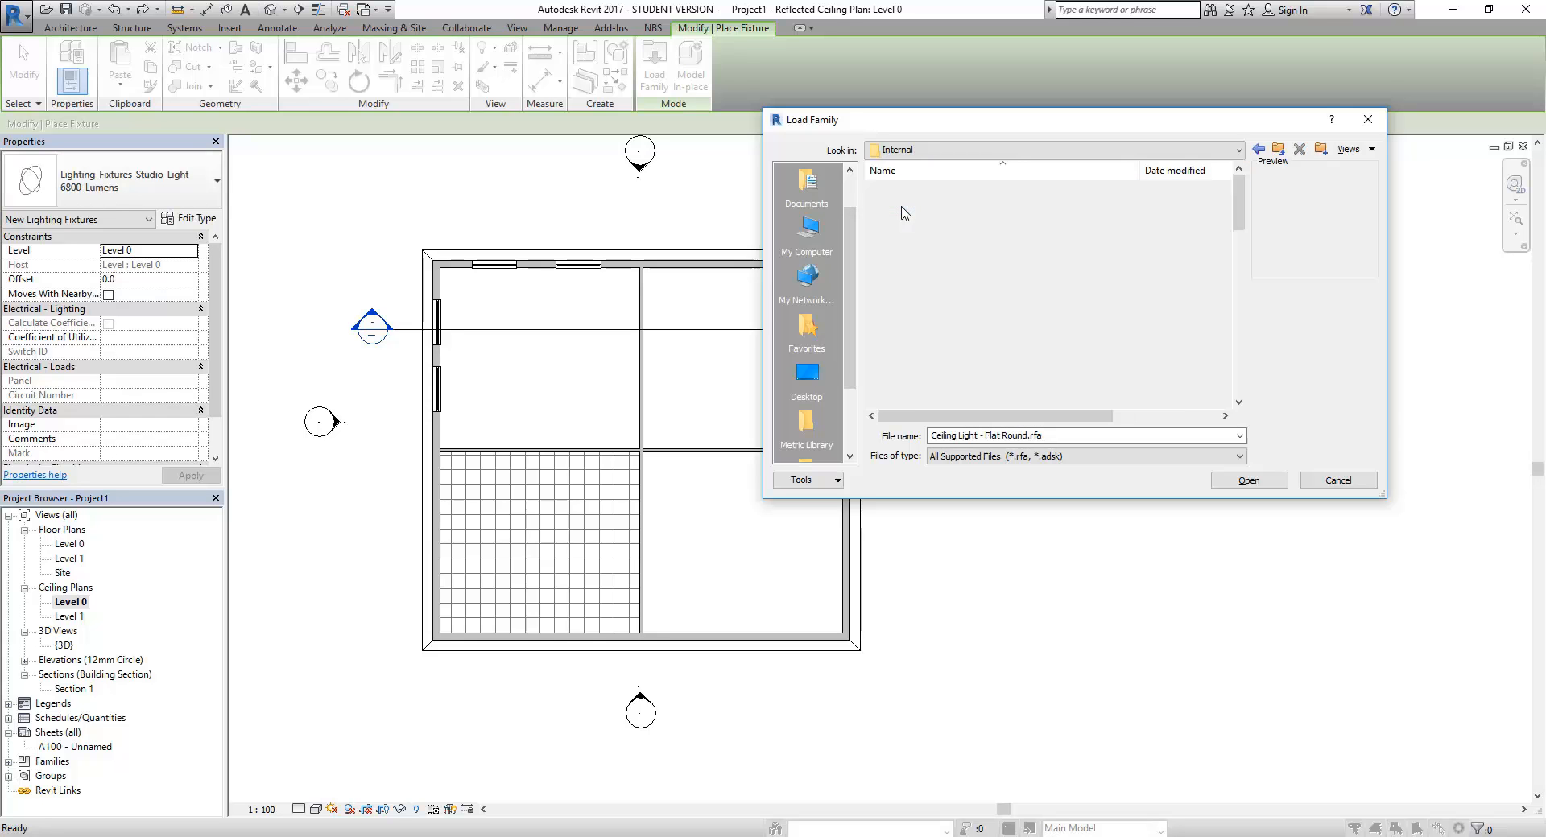
Preview the Ceiling_Fan_Sgl, downlight and Floor_Lamp_1 lighting families
click(982, 205)
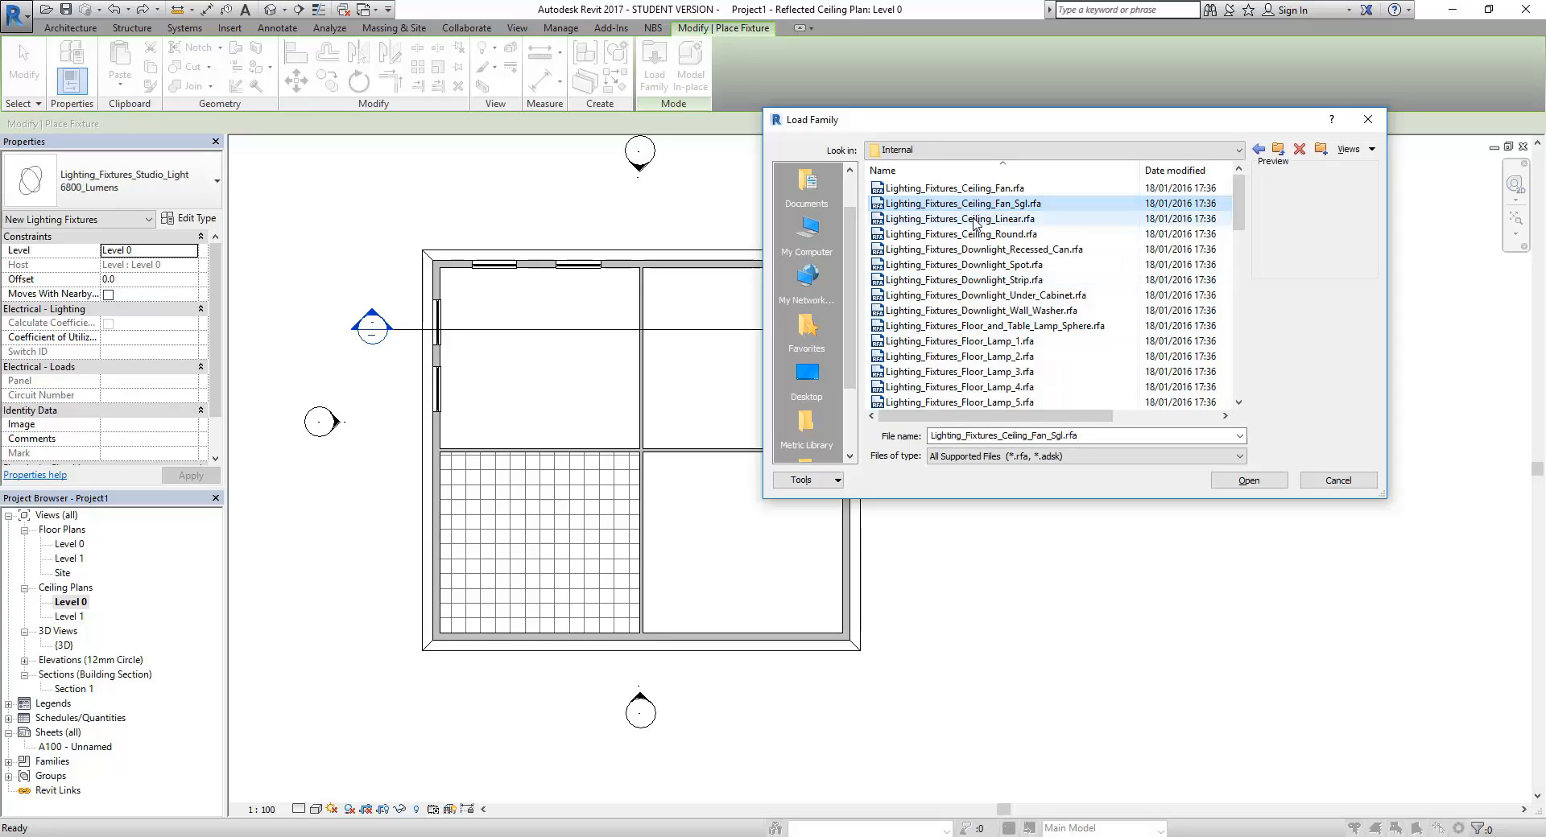
click(976, 249)
click(974, 279)
click(972, 310)
click(971, 341)
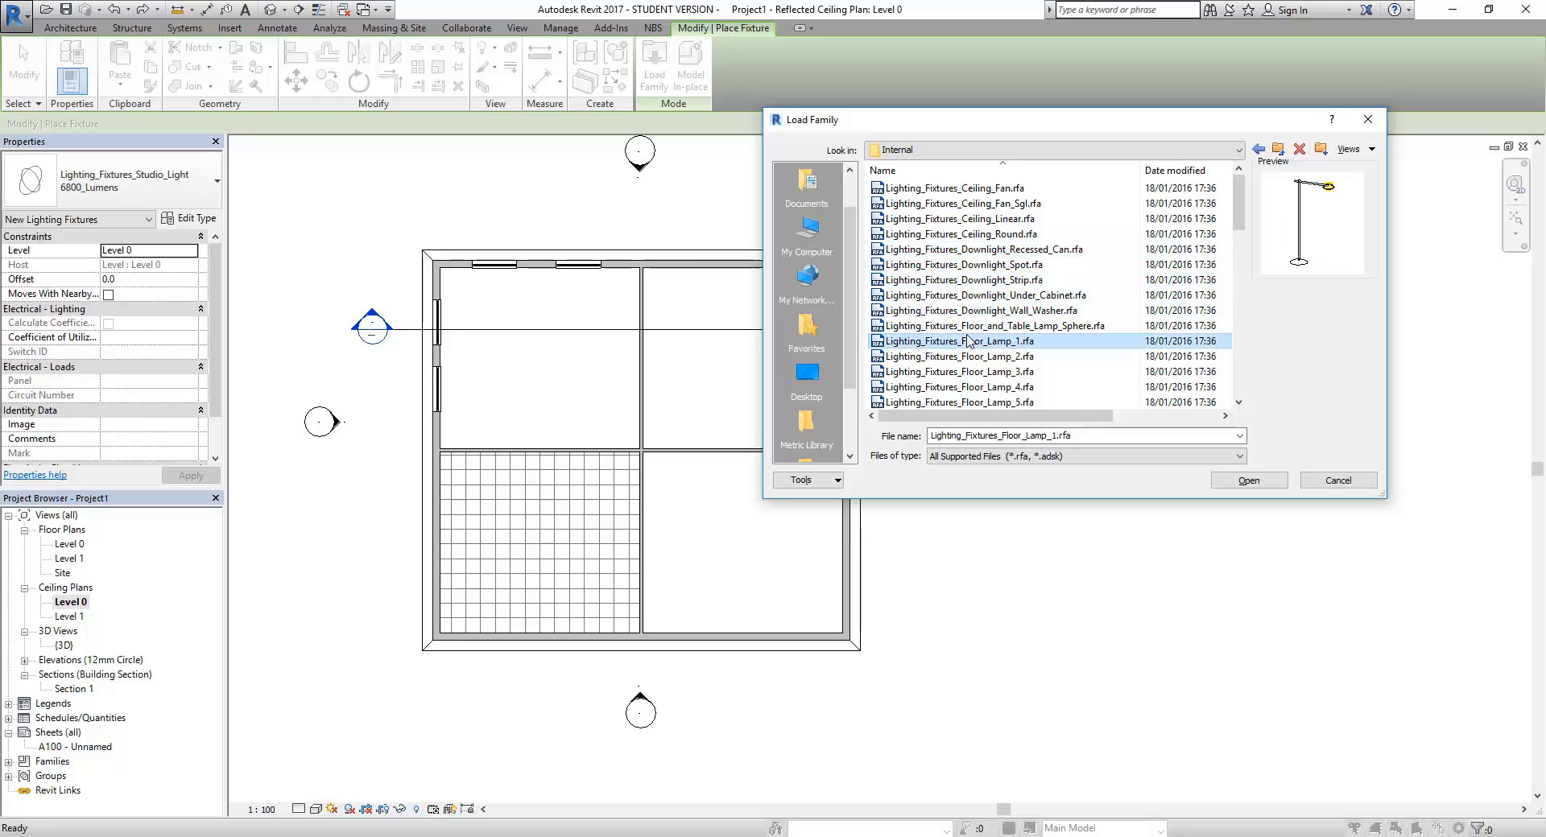
click(966, 264)
Preview the lamp and luminaire families further down the list, including Luminaire_Tpl, Lamp_Spot_General_Enclosed and Lamp_Flood_General_Enclosed
drag(1235, 228, 1234, 290)
click(1049, 281)
click(1037, 265)
click(958, 233)
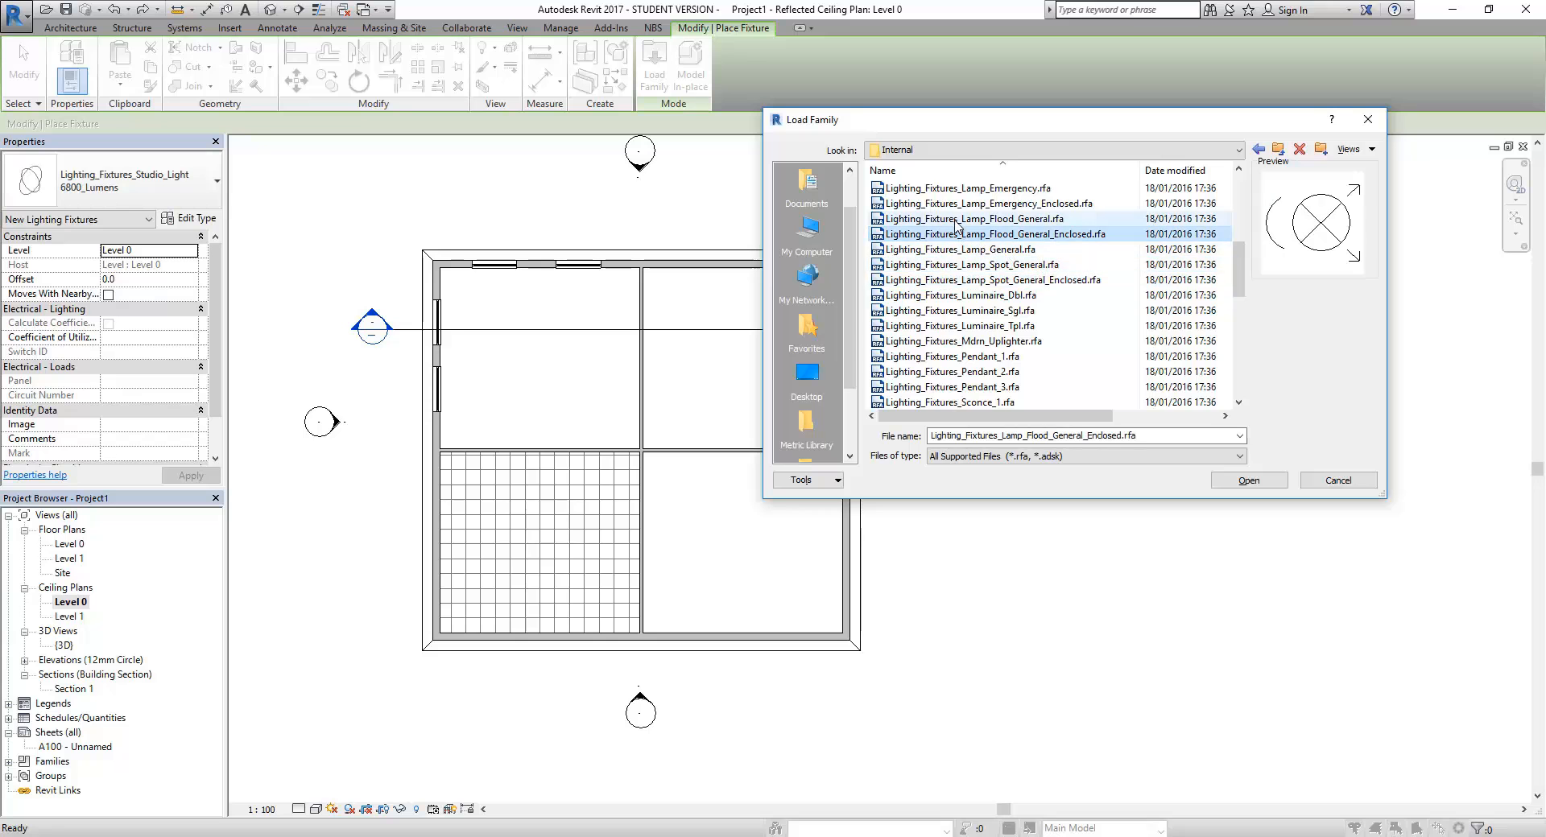
click(942, 326)
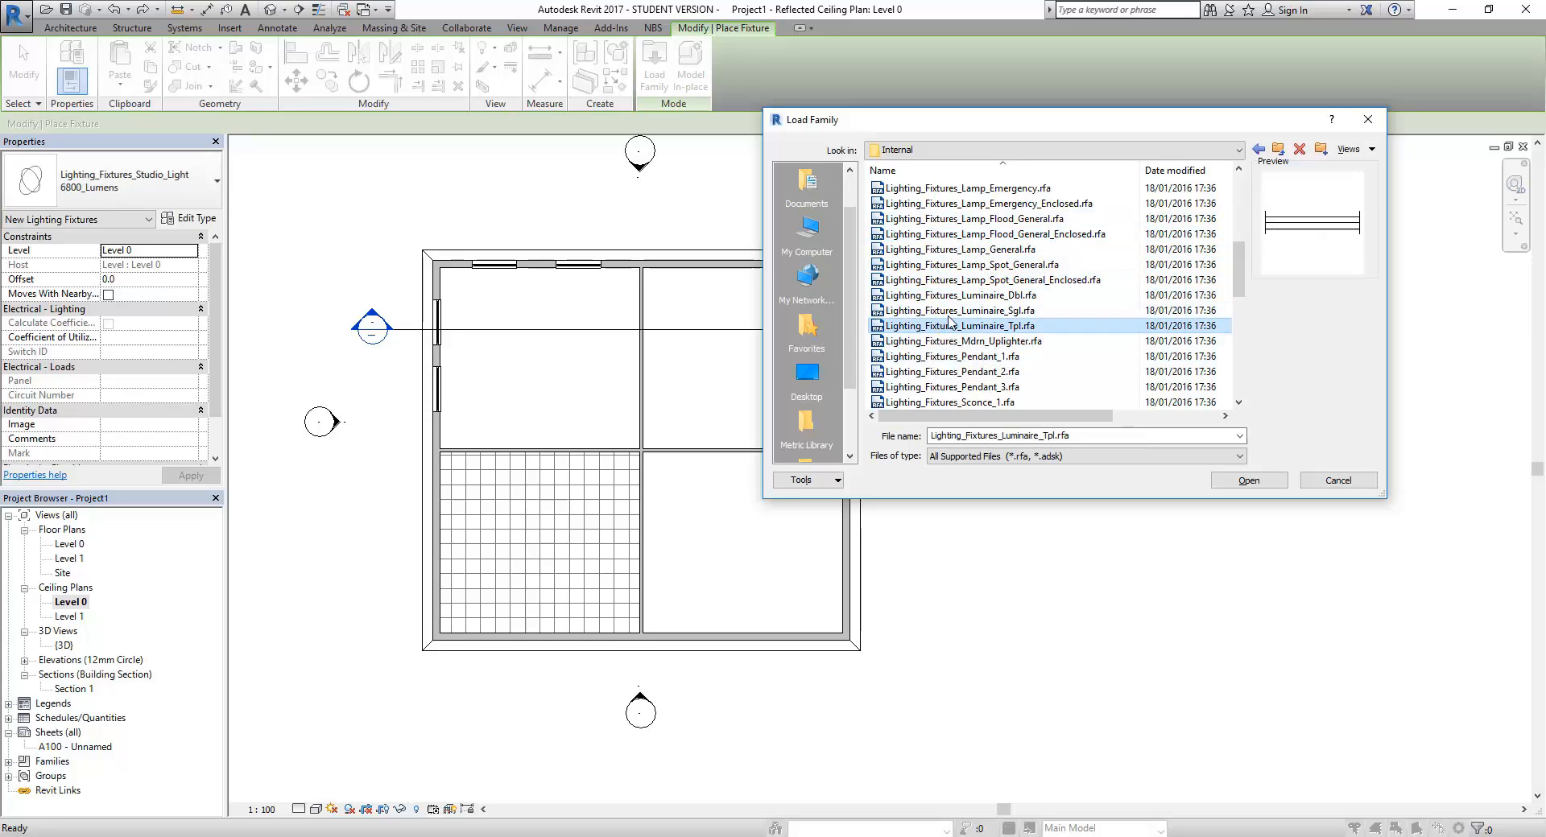
click(976, 295)
click(973, 281)
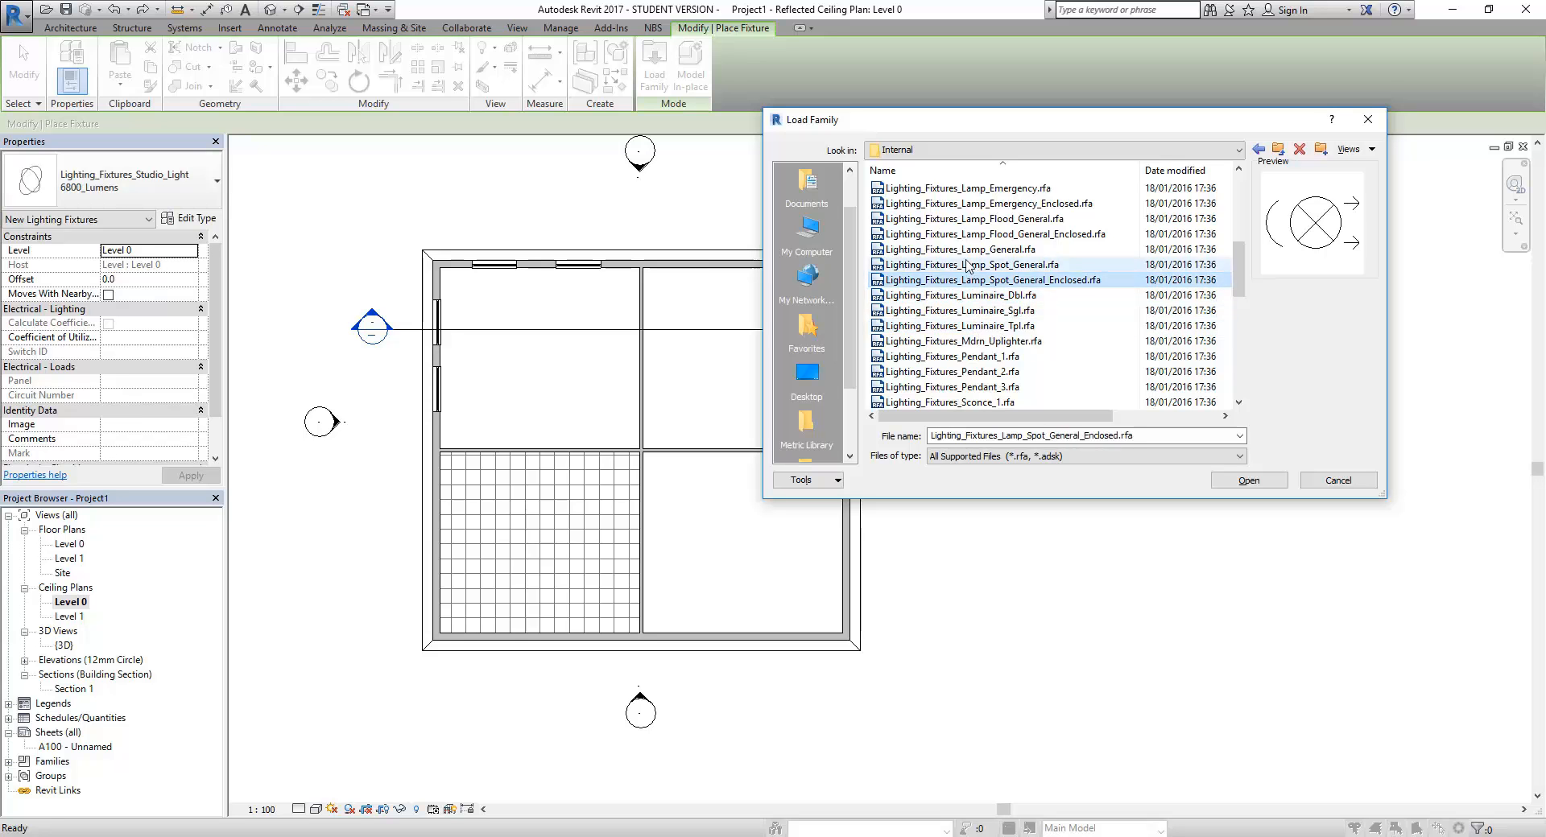
click(970, 250)
click(964, 233)
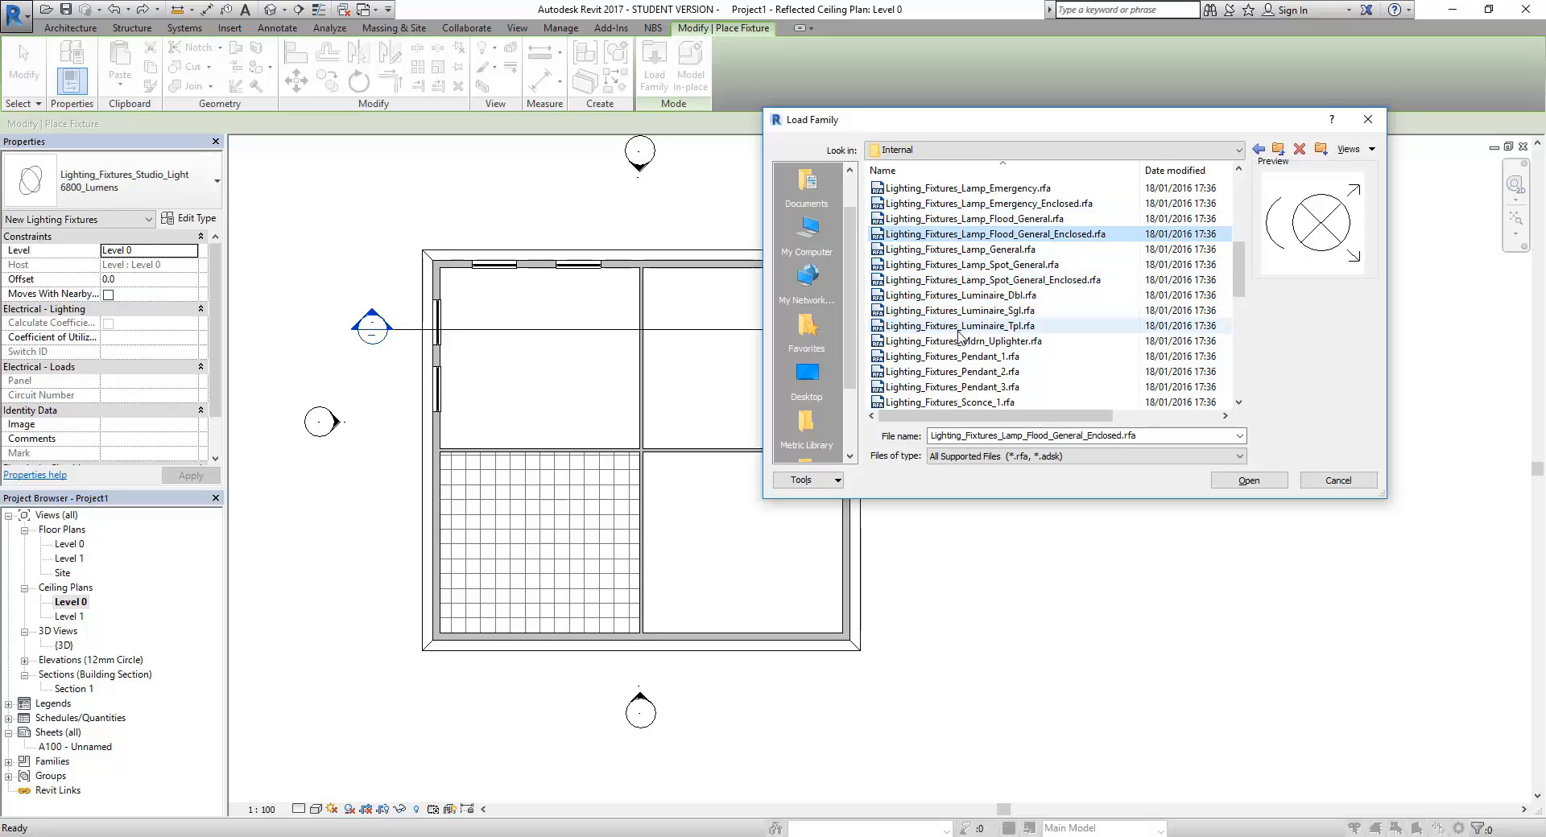
Load Lighting_Fixtures_Pendant_2 and place five 100_Watt_Incandescent pendants on the north-west room's ceiling, four around a central one
click(952, 371)
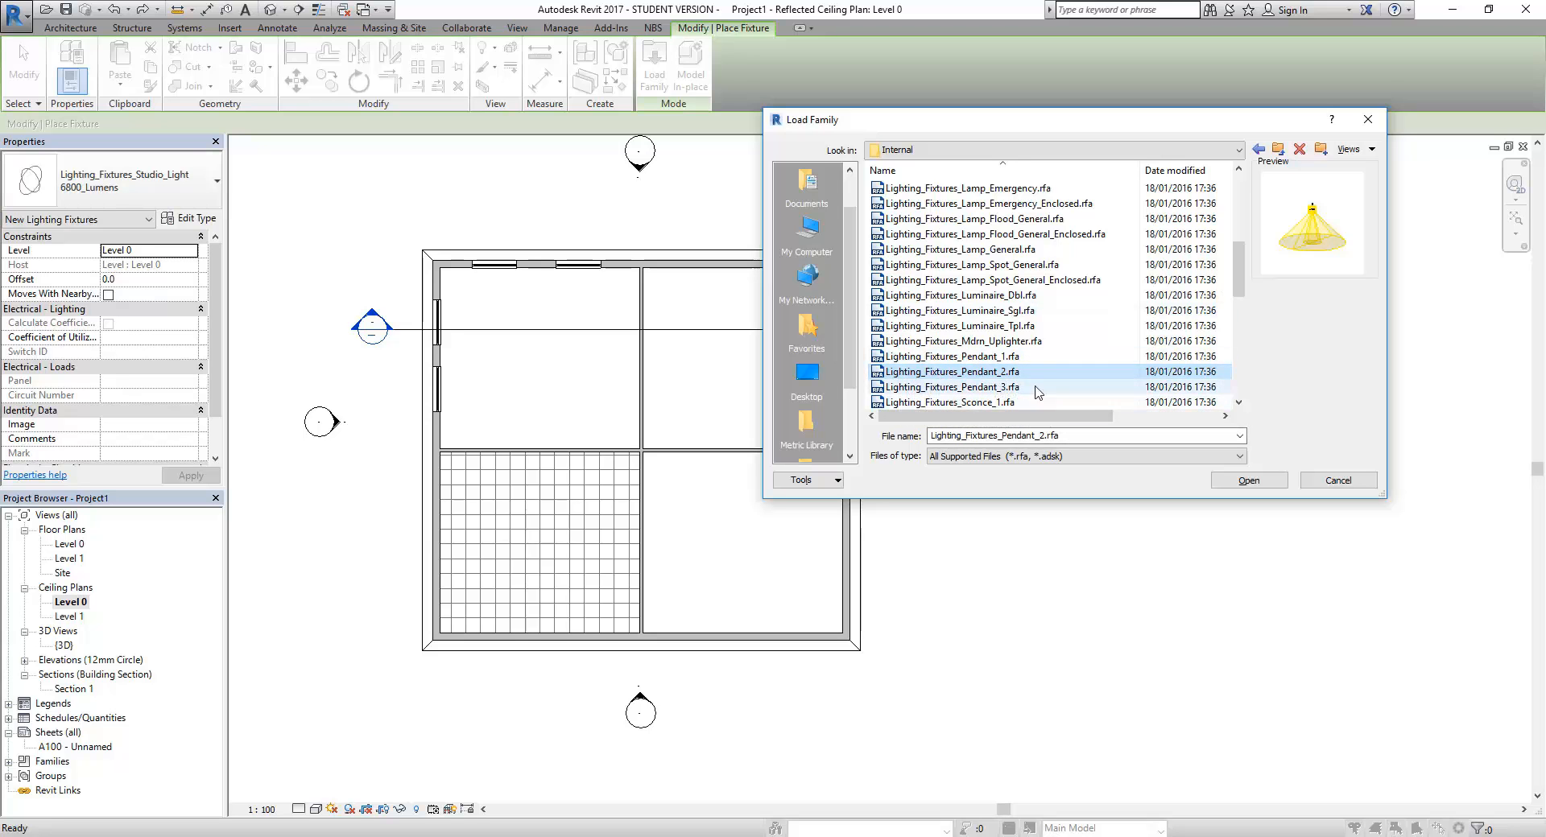
click(1248, 481)
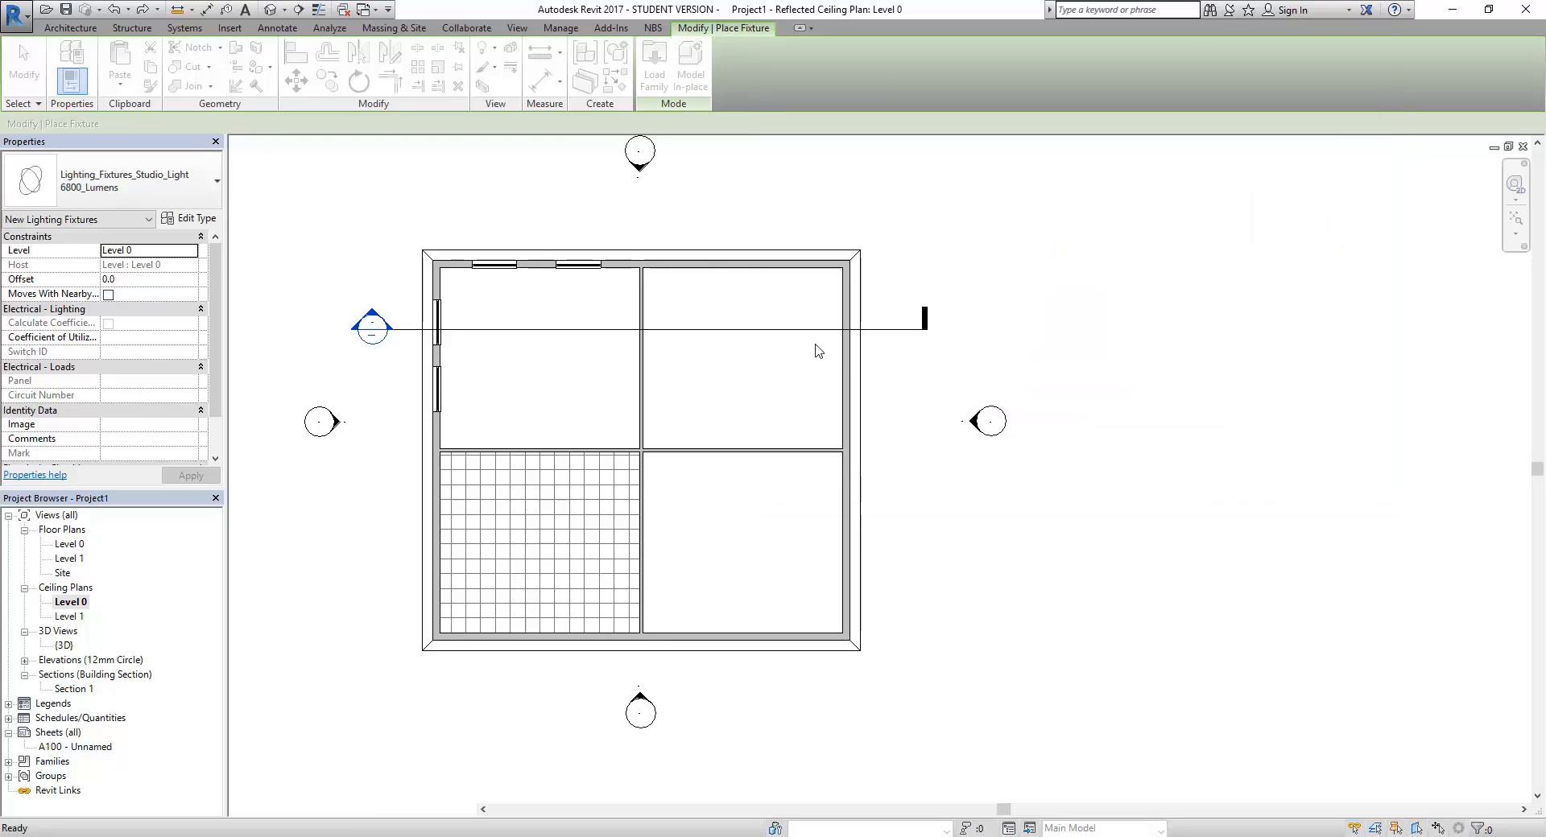
click(482, 307)
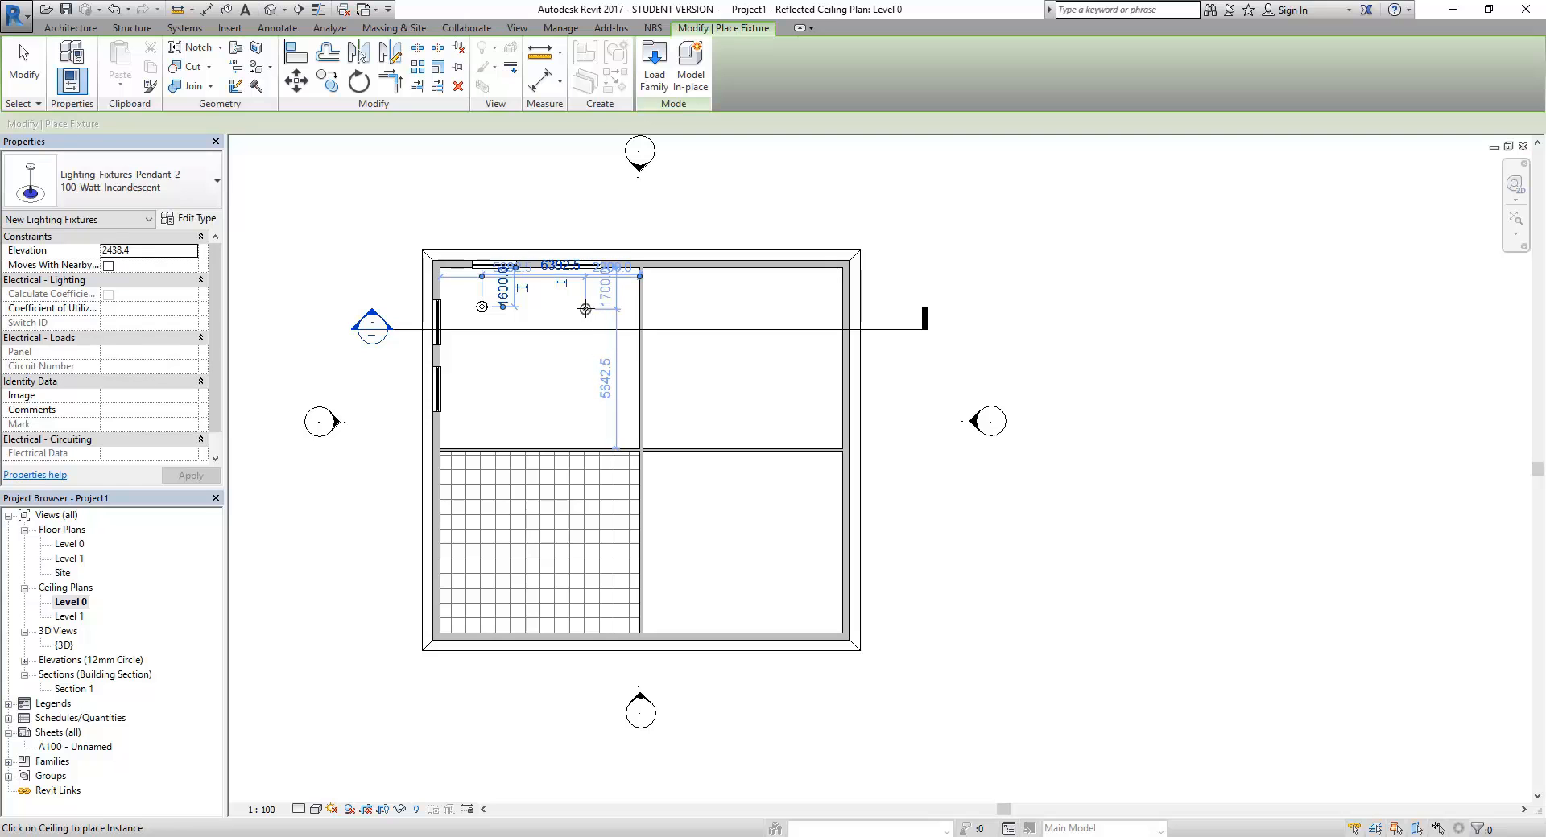
click(481, 381)
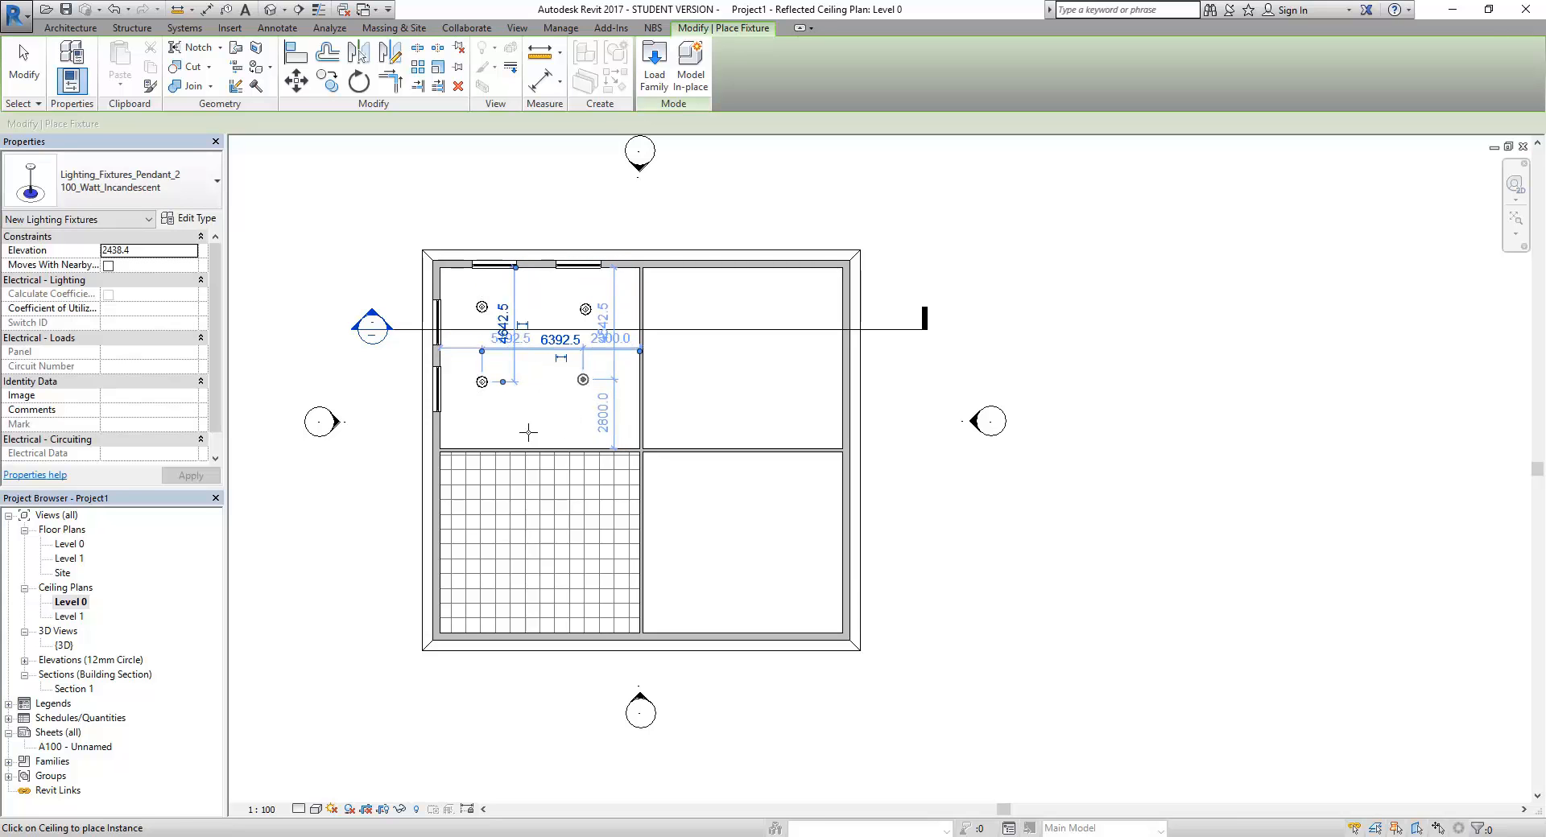
click(610, 339)
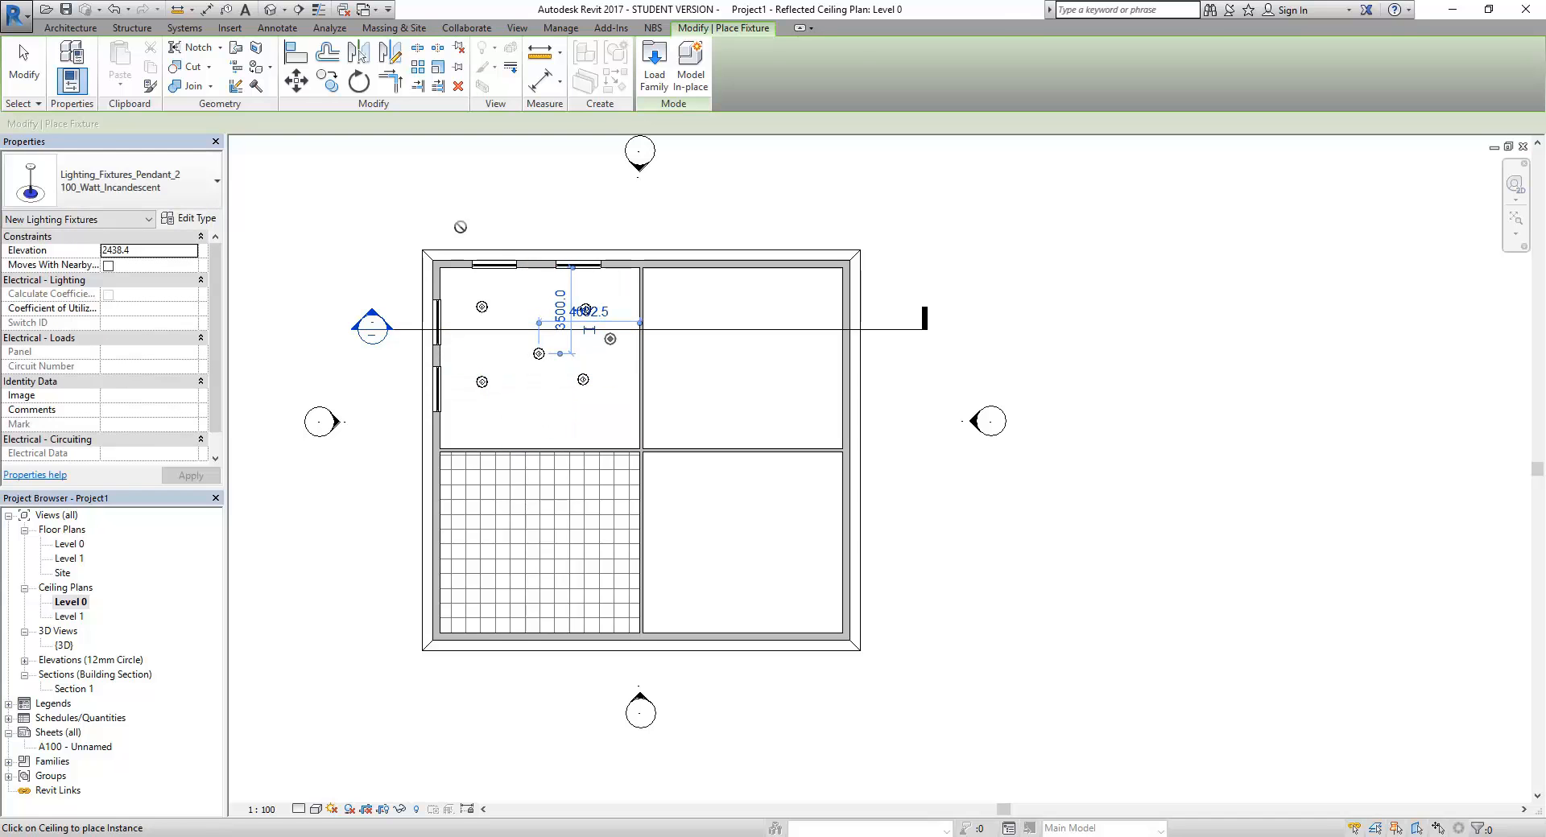
click(24, 65)
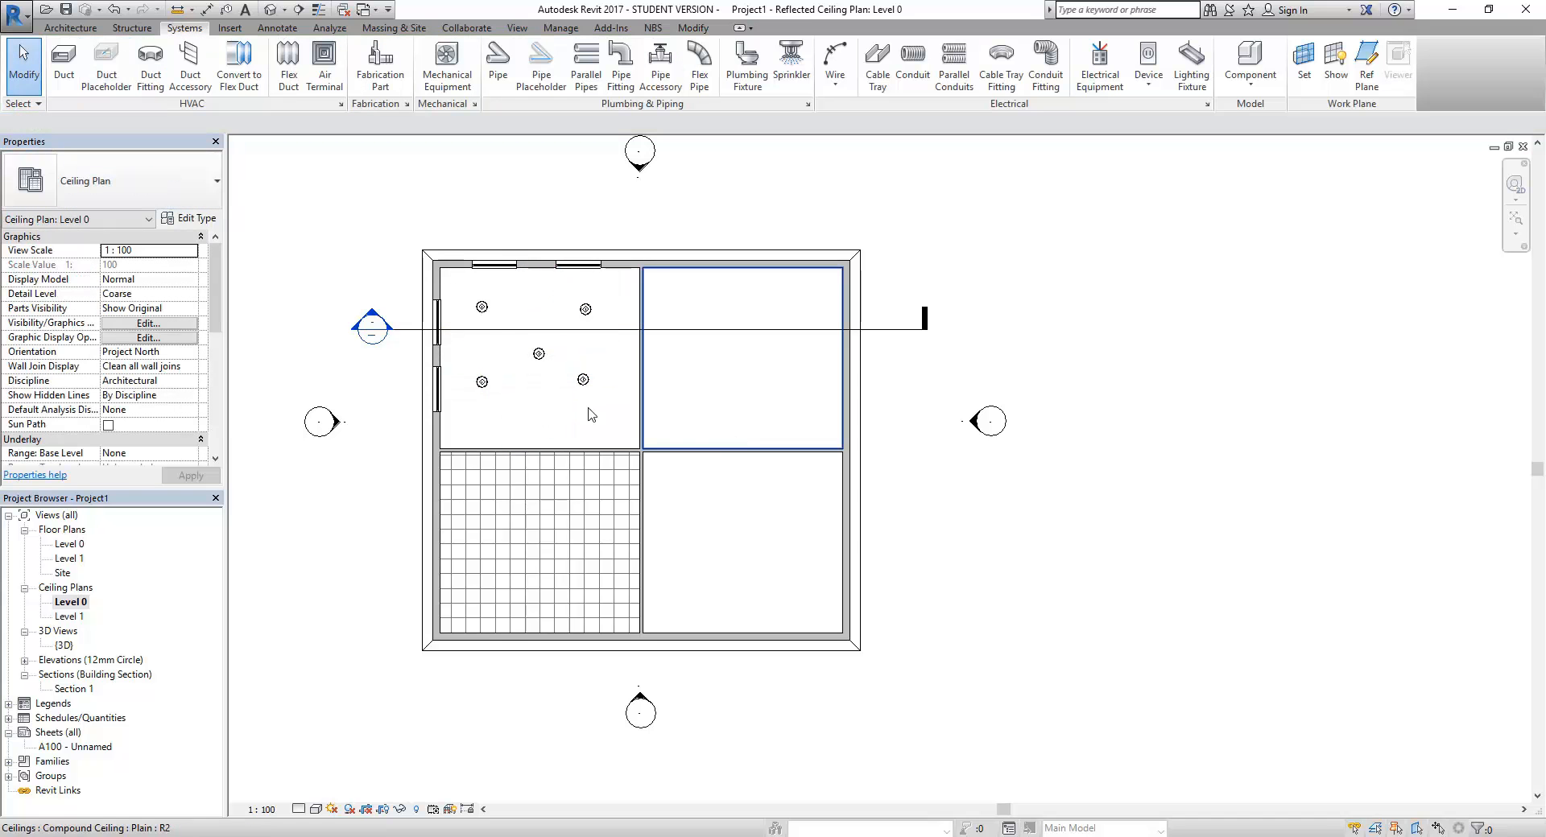
Move the two southern pendants of the north-west room together towards the room's south wall
click(481, 383)
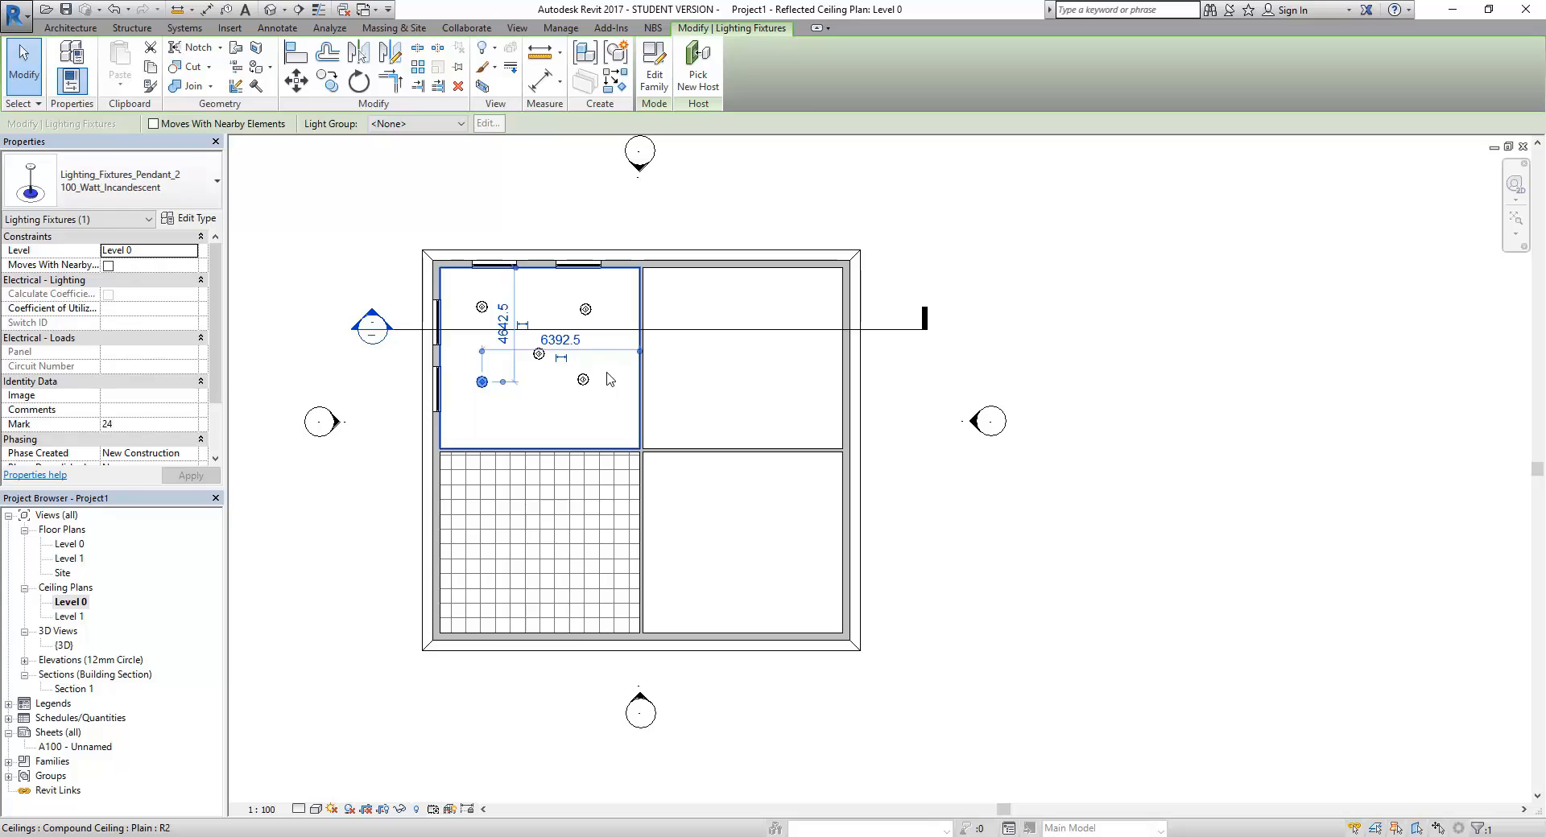
ctrl+click(583, 379)
ctrl+drag(583, 380, 585, 408)
click(335, 385)
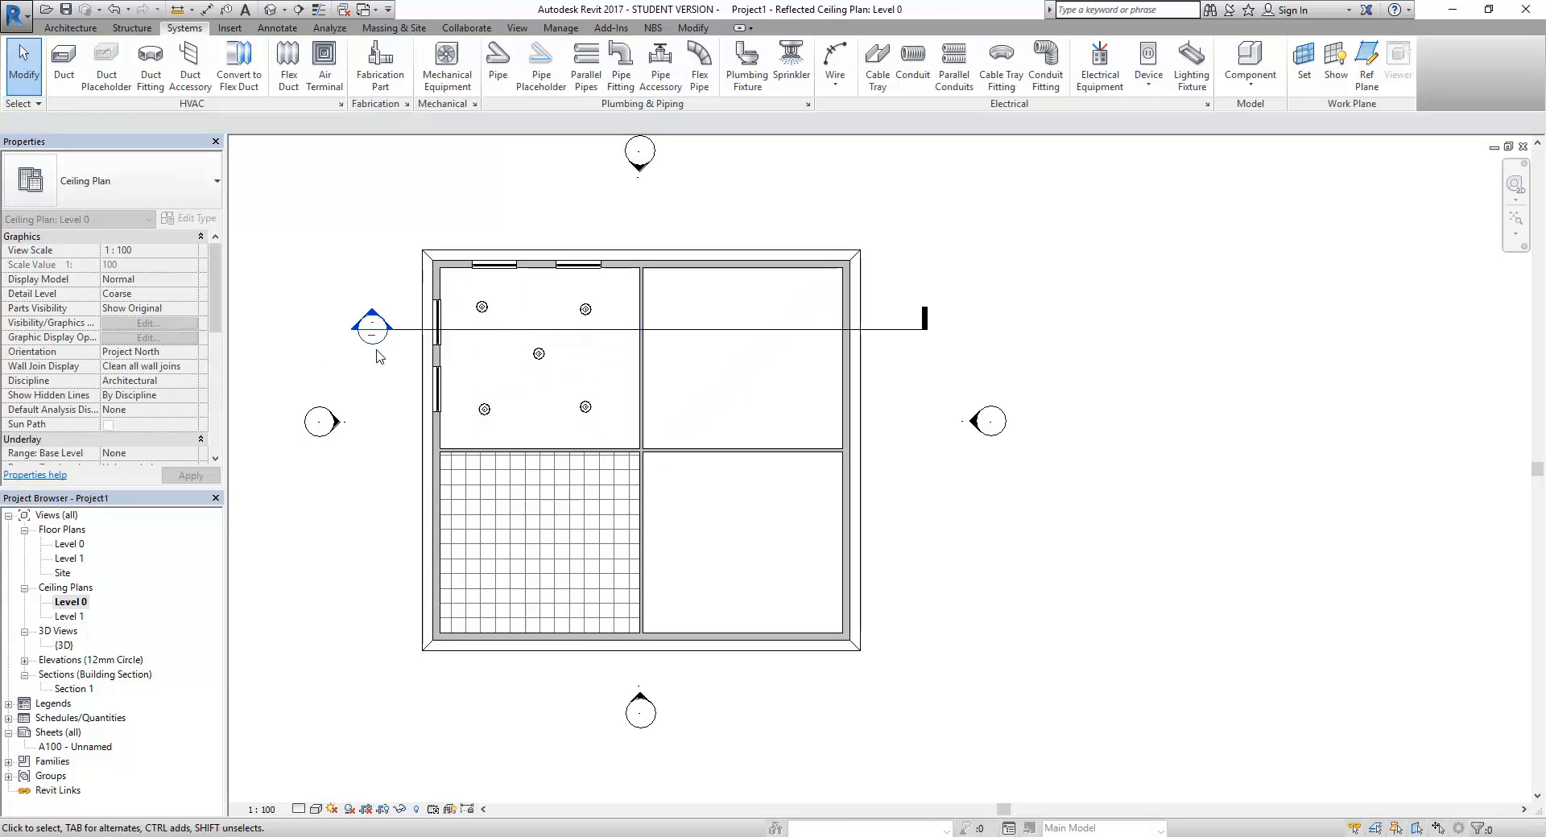
Shift the middle pendant slightly south-west so it sits centrally between the four outer pendants
click(538, 355)
drag(533, 364, 533, 364)
click(1076, 517)
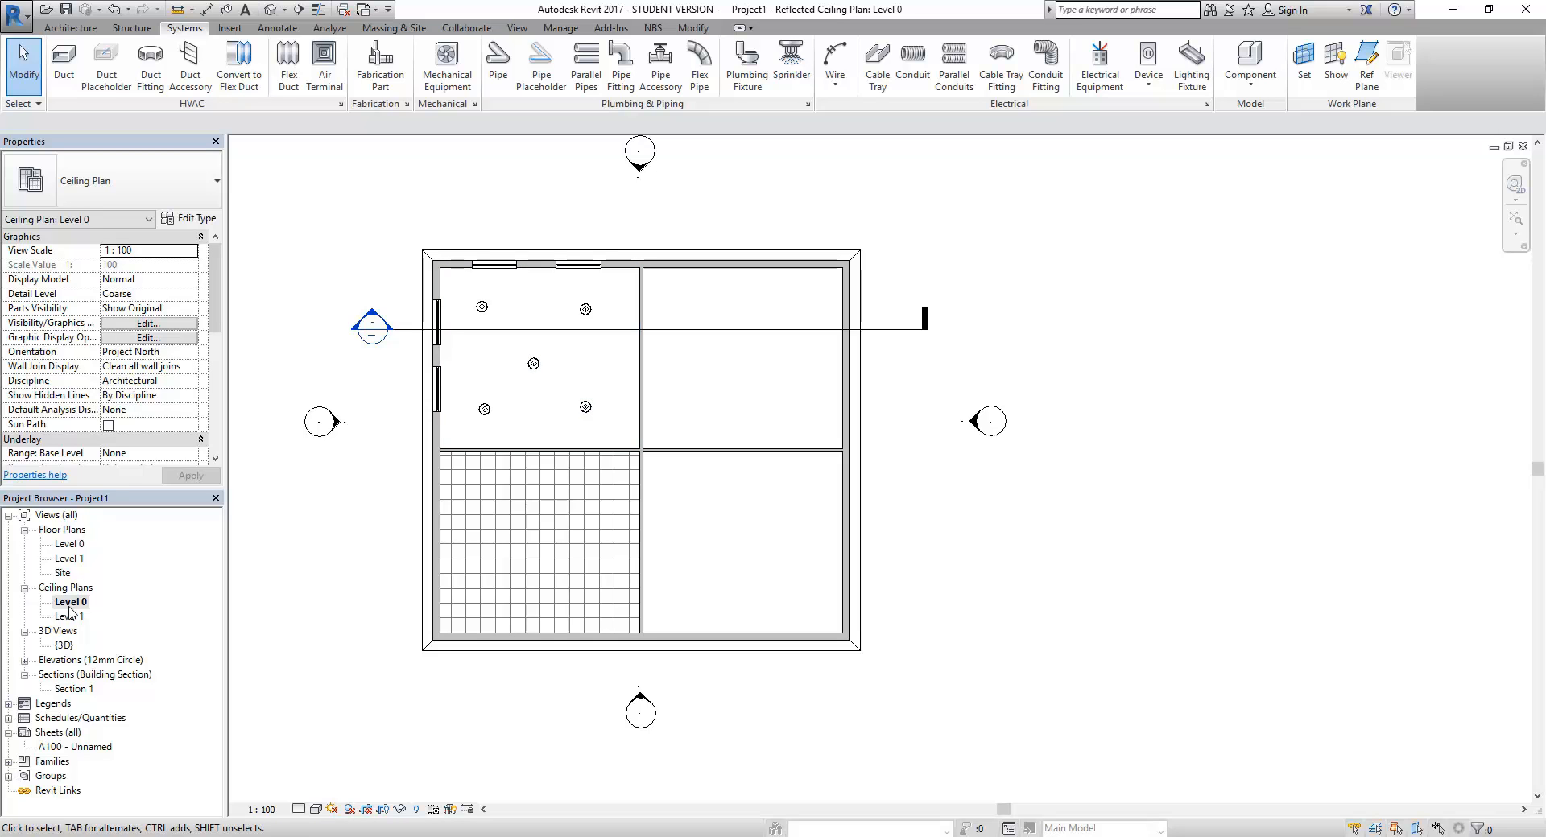
Check the project's Ceiling Plans group and the command for creating a Reflected Ceiling Plan view
click(25, 588)
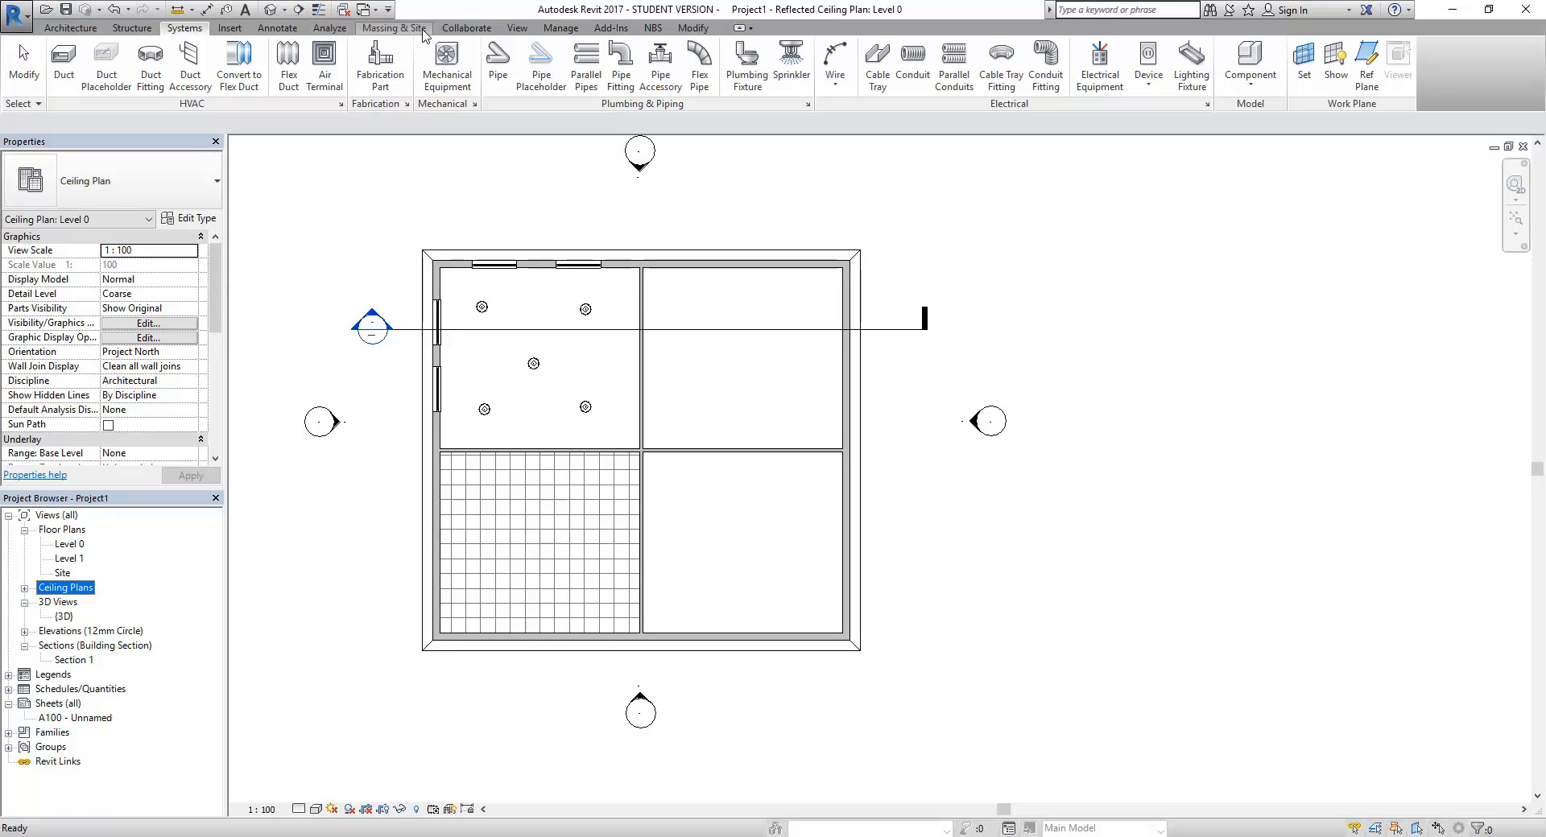
click(514, 29)
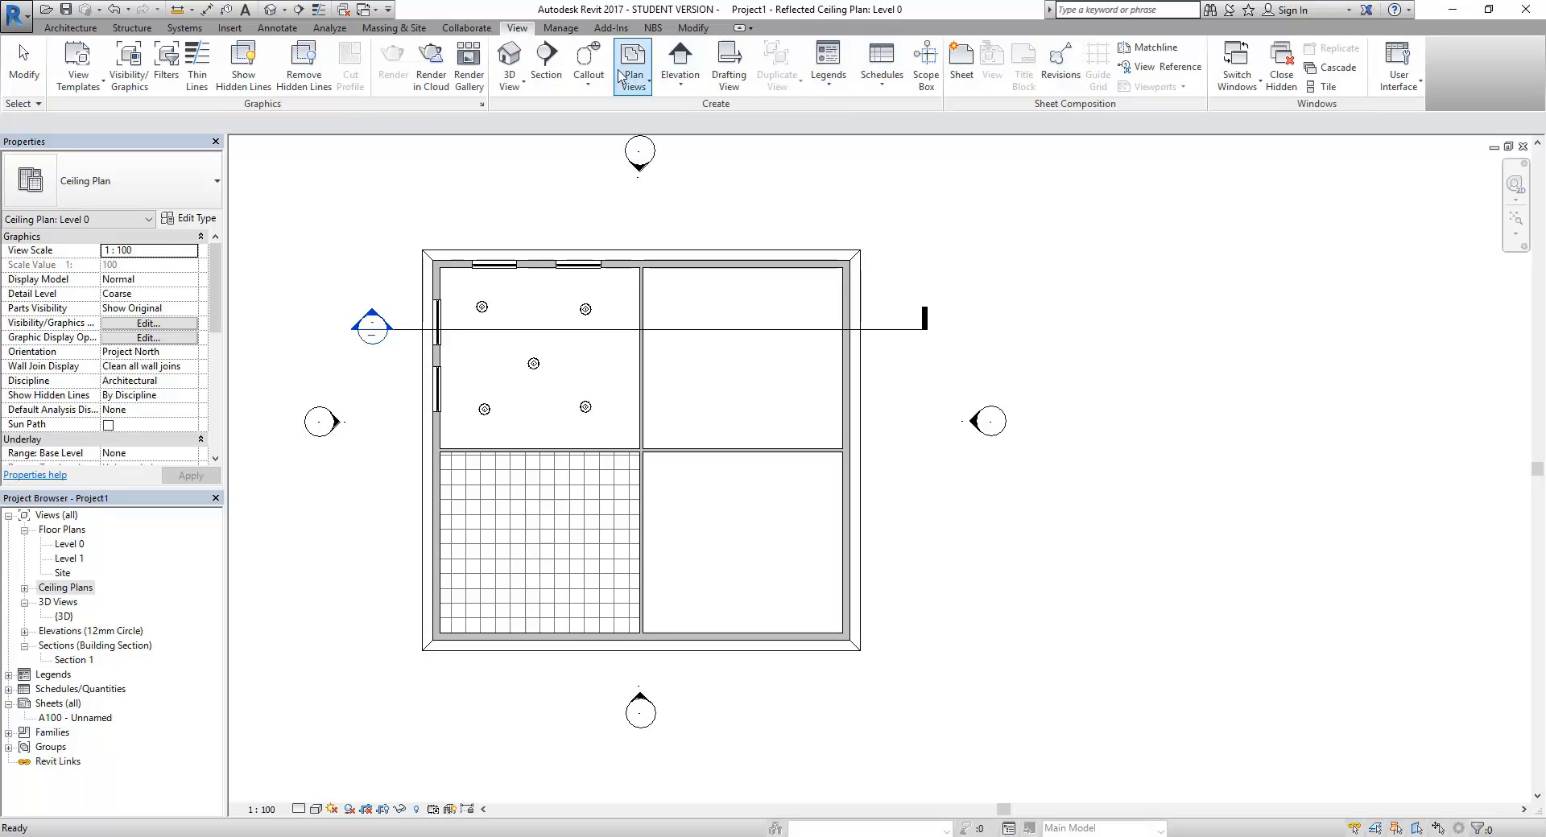
click(650, 82)
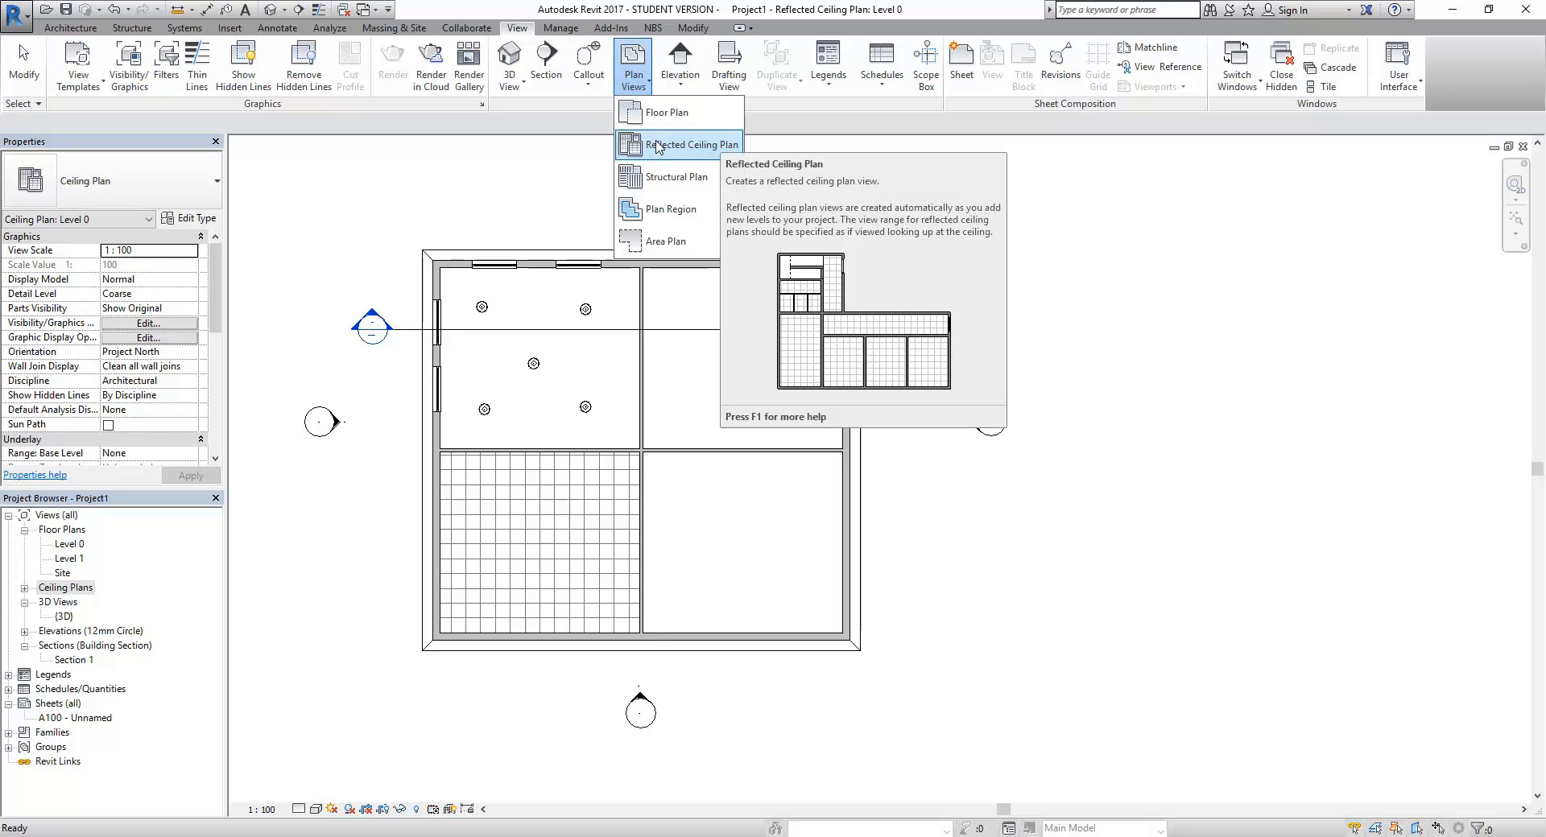
click(540, 194)
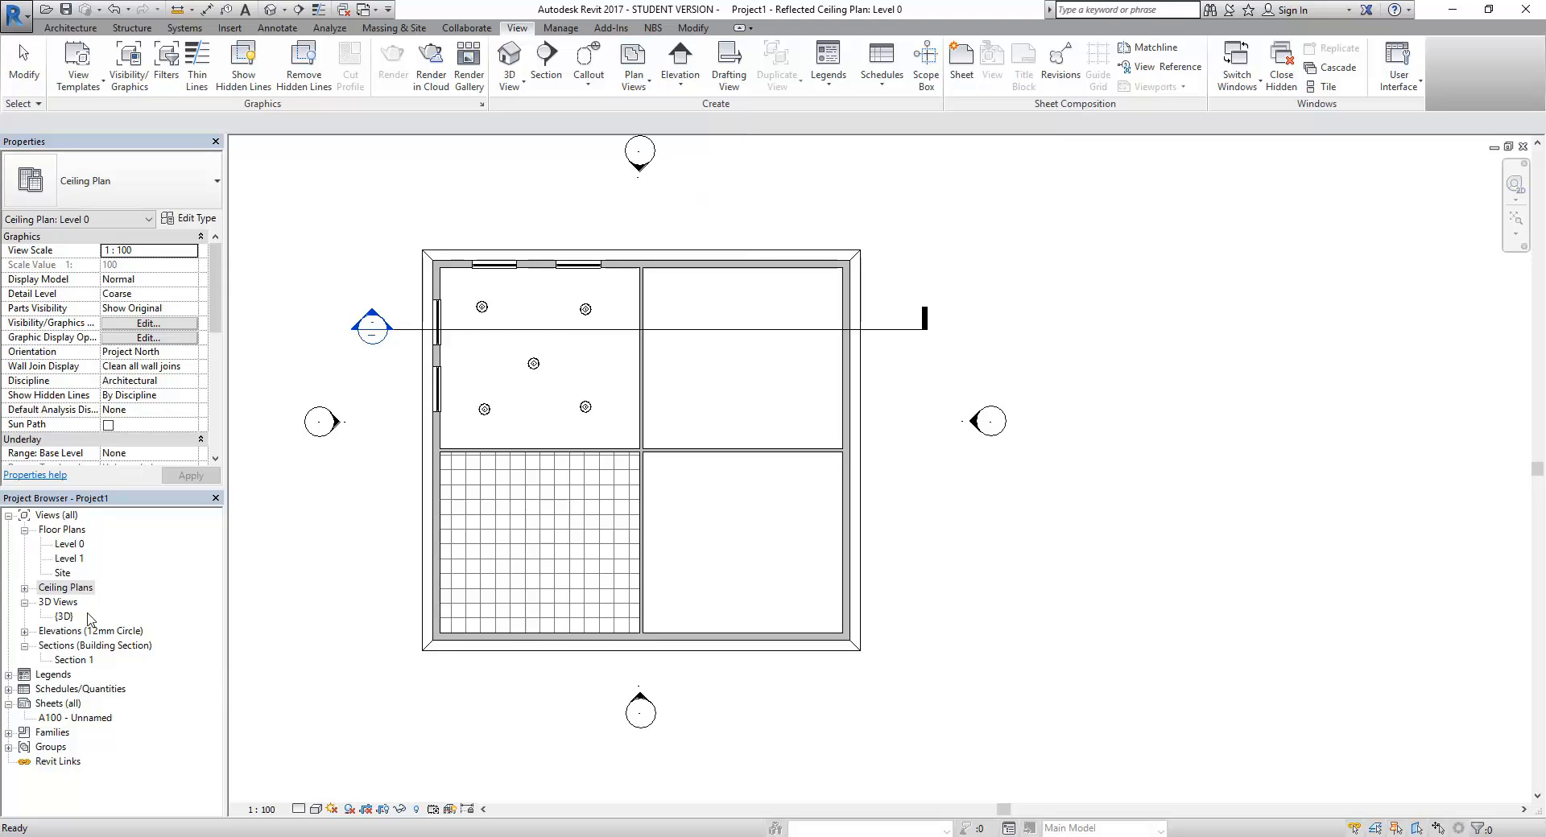
click(25, 588)
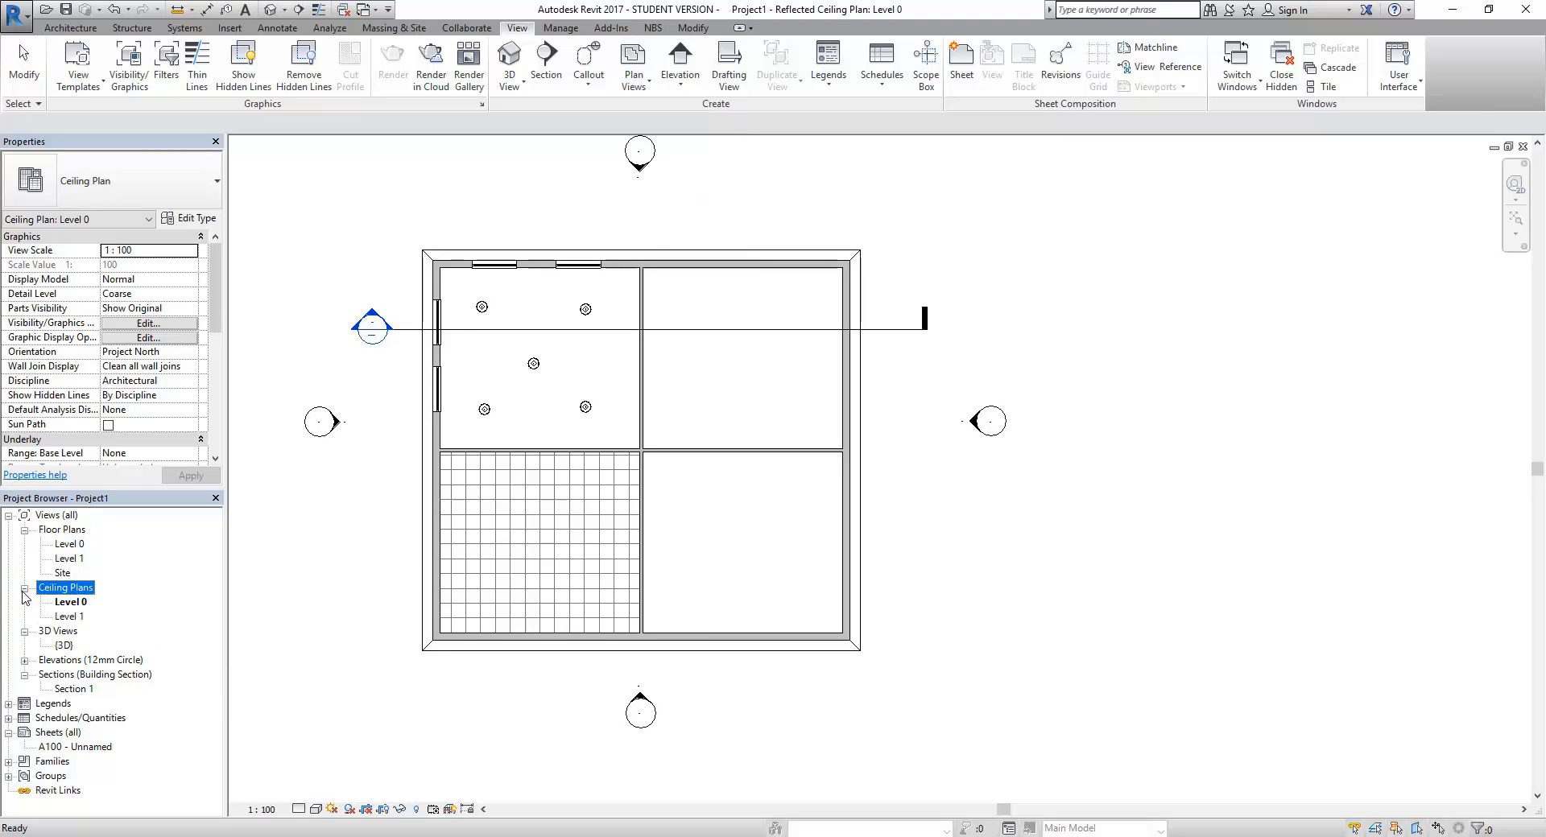
click(25, 588)
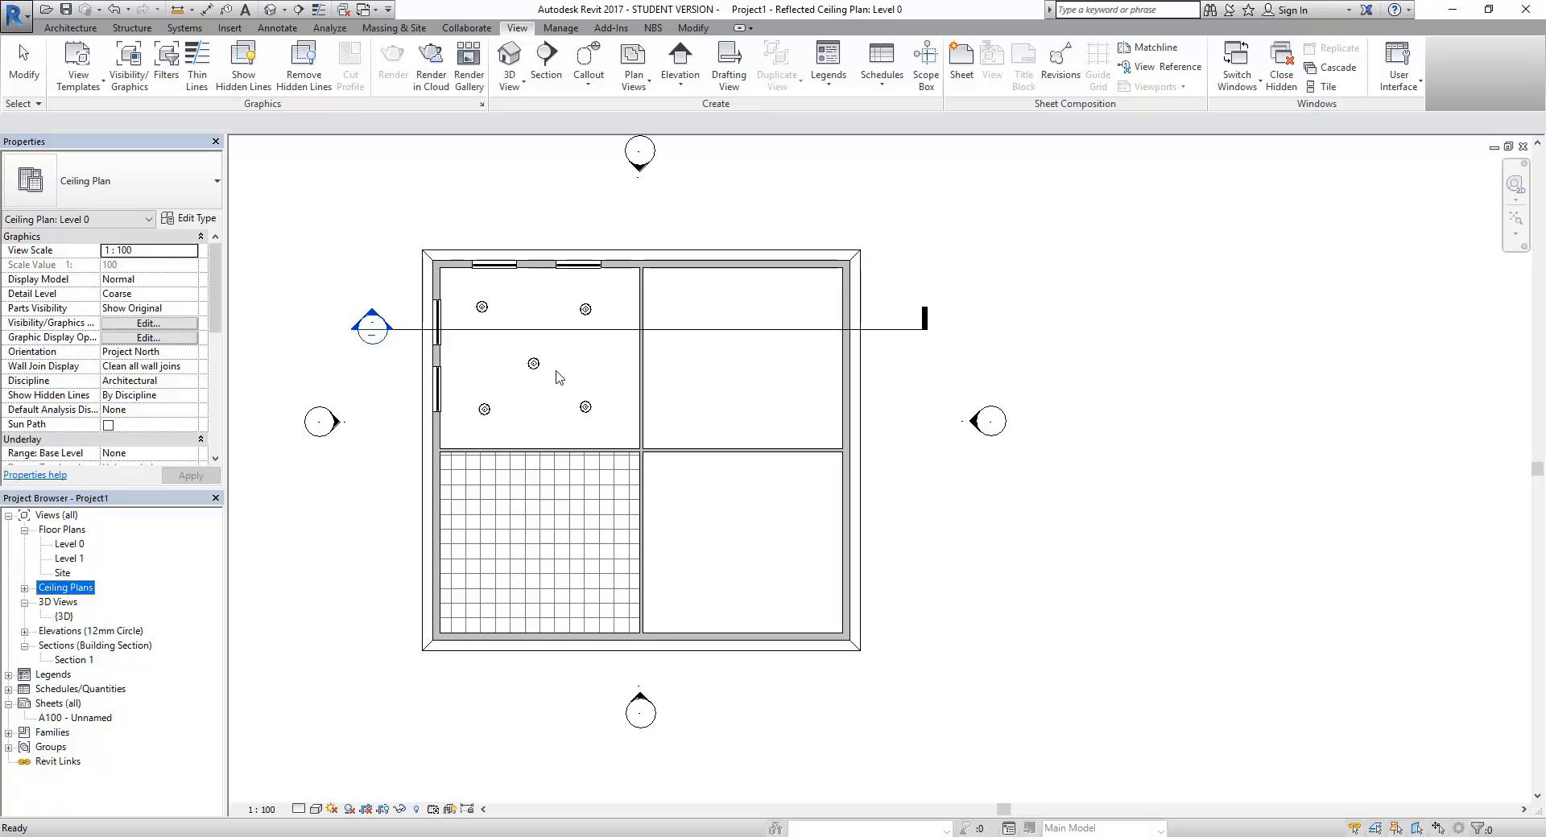
Open the Level 0 floor plan and place a camera in the north-west room's south-east corner, aimed beyond its north-west corner
double_click(69, 545)
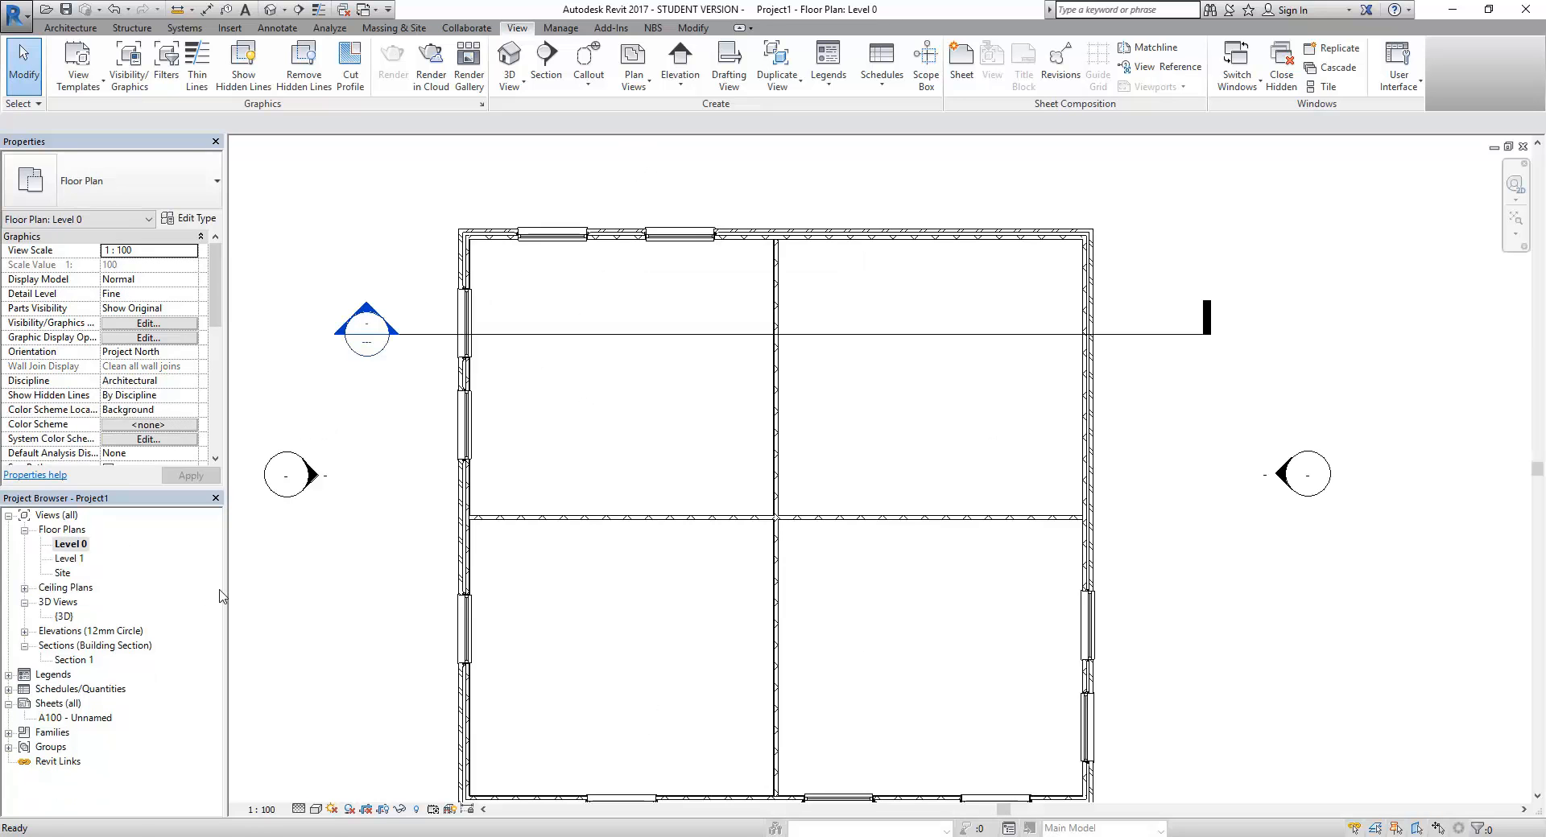
middle_drag(622, 409, 614, 392)
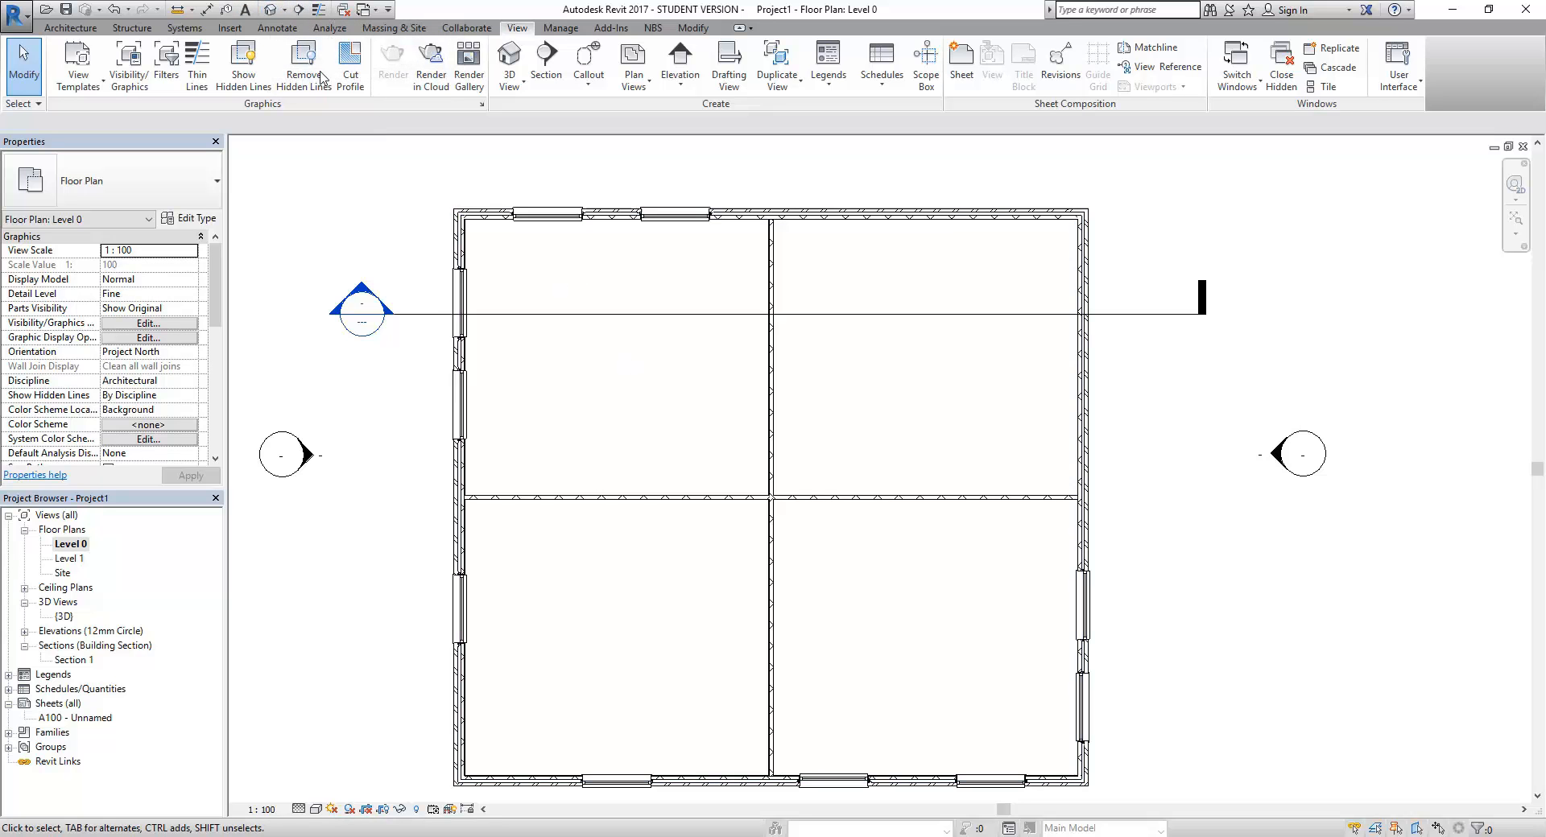
click(285, 11)
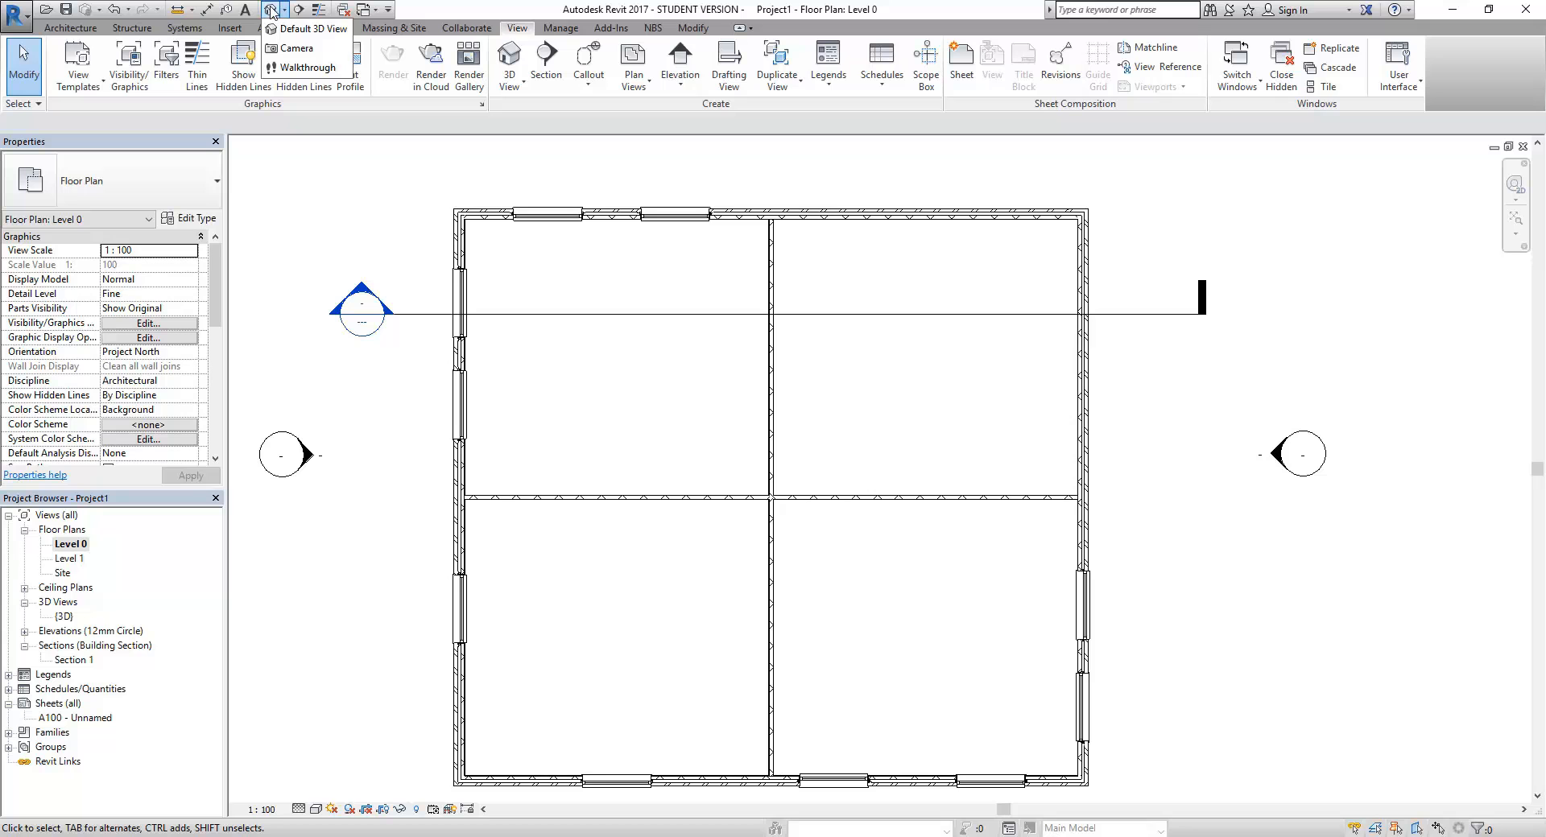
click(304, 50)
click(752, 475)
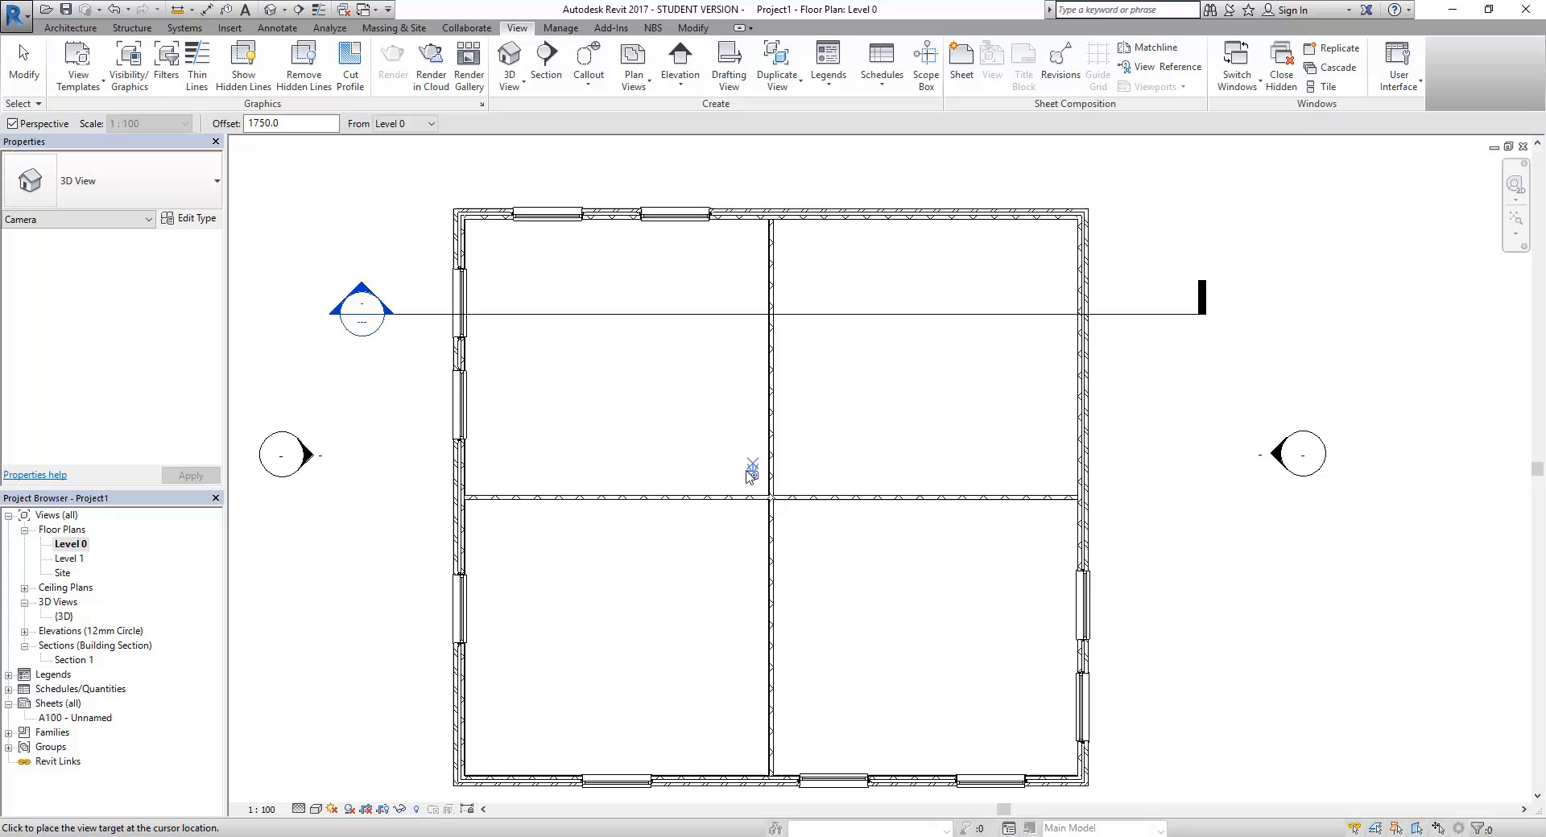
click(434, 198)
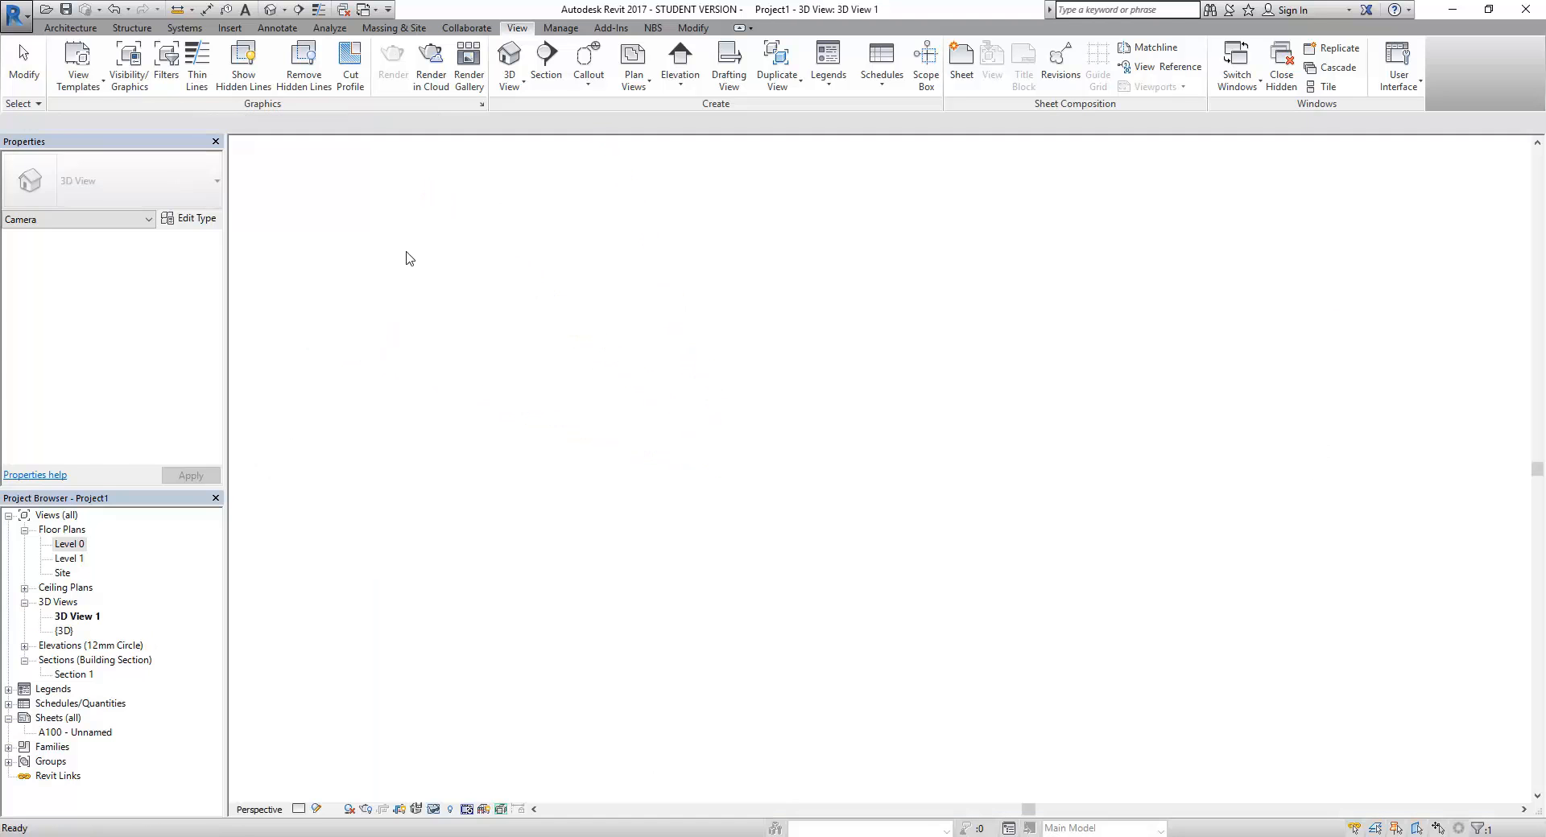
Set the camera view to the Shaded visual style and widen its crop region on both sides
shift+middle_drag(846, 593, 869, 531)
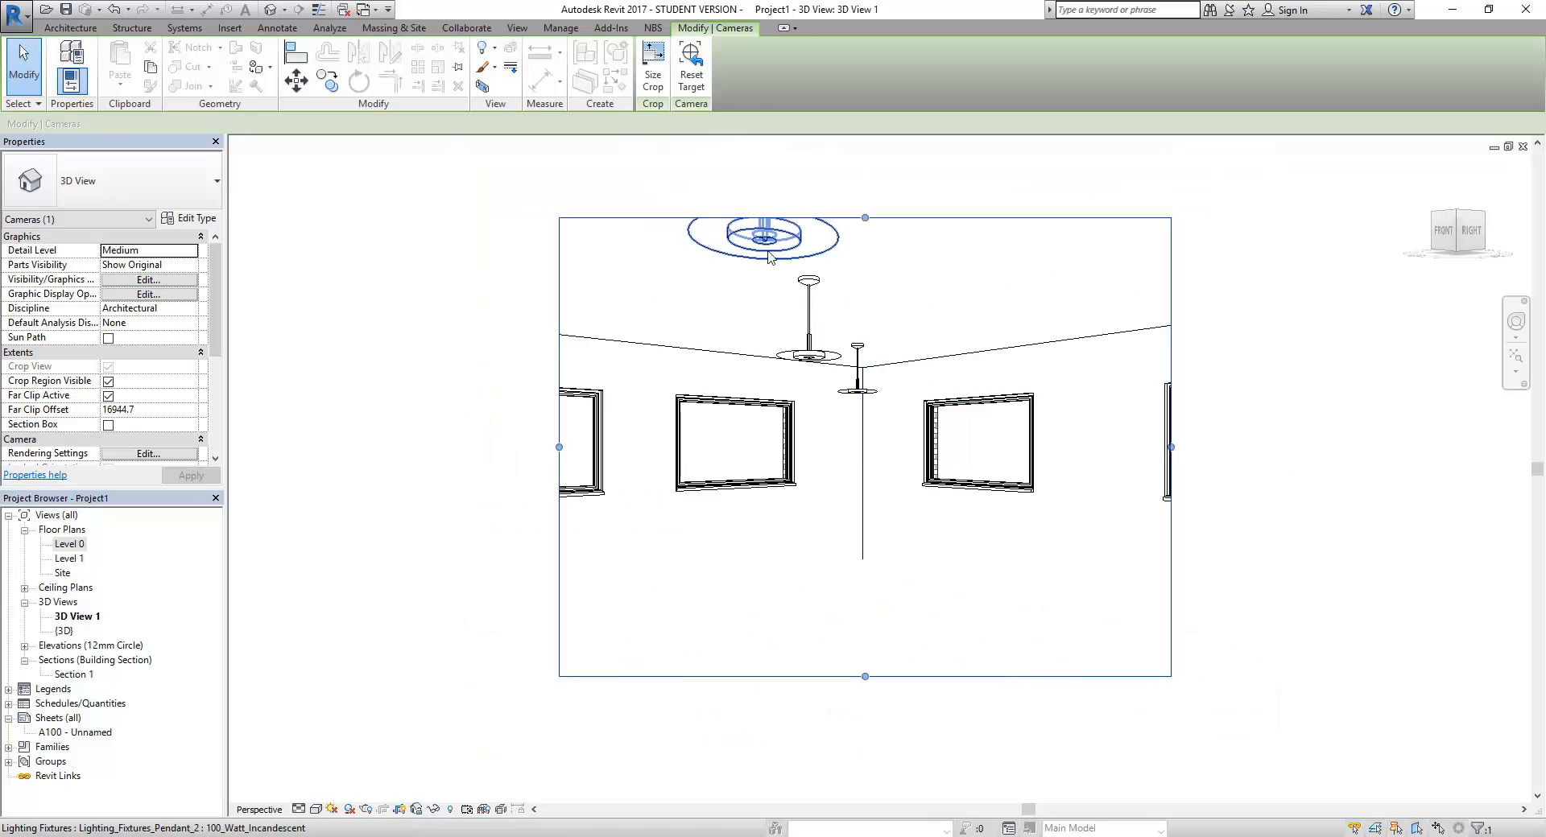
click(319, 810)
click(354, 731)
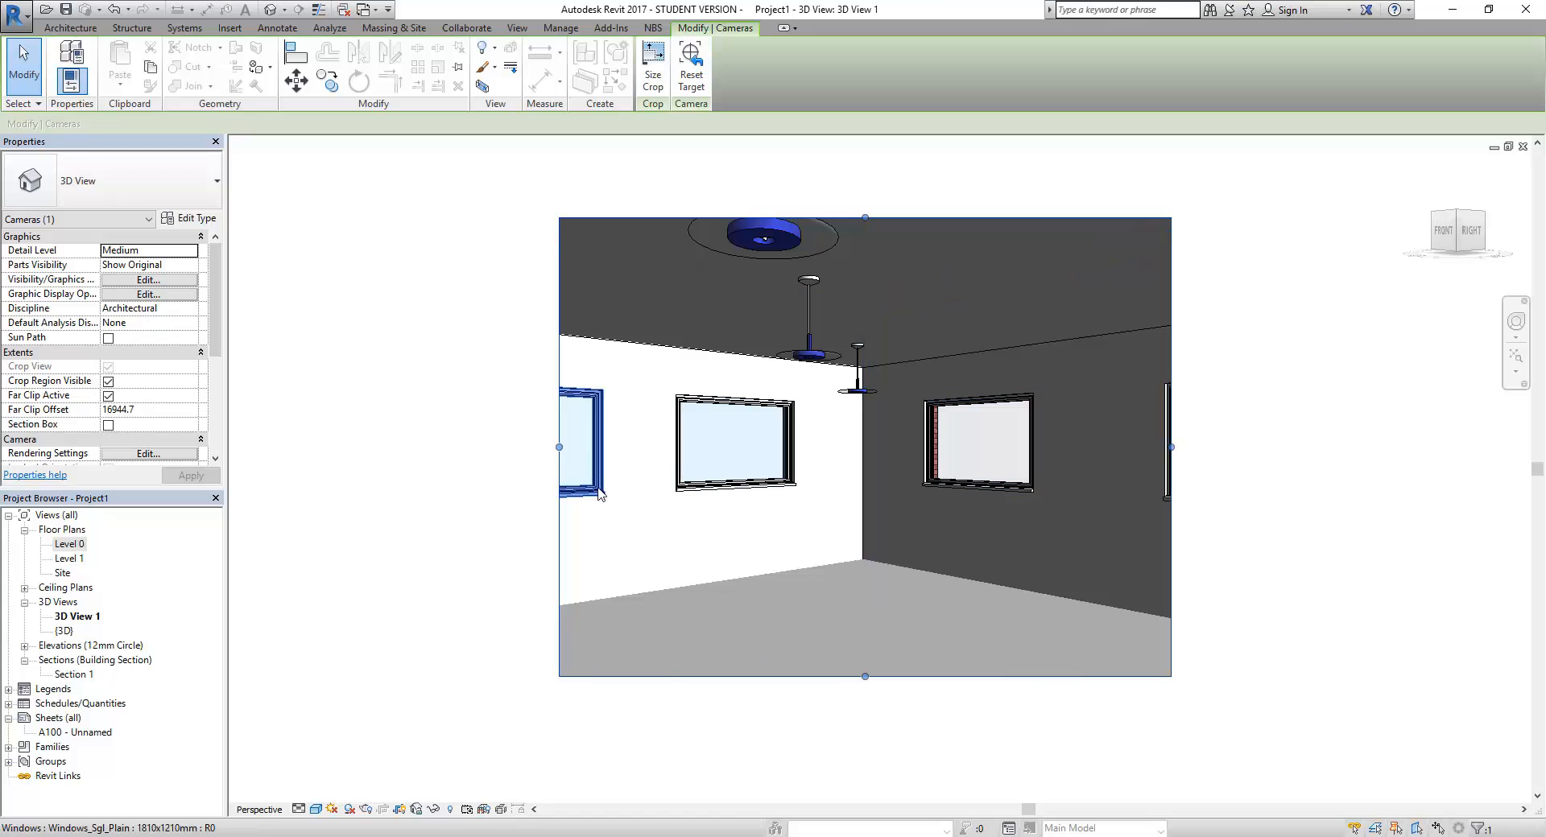
drag(560, 447, 473, 447)
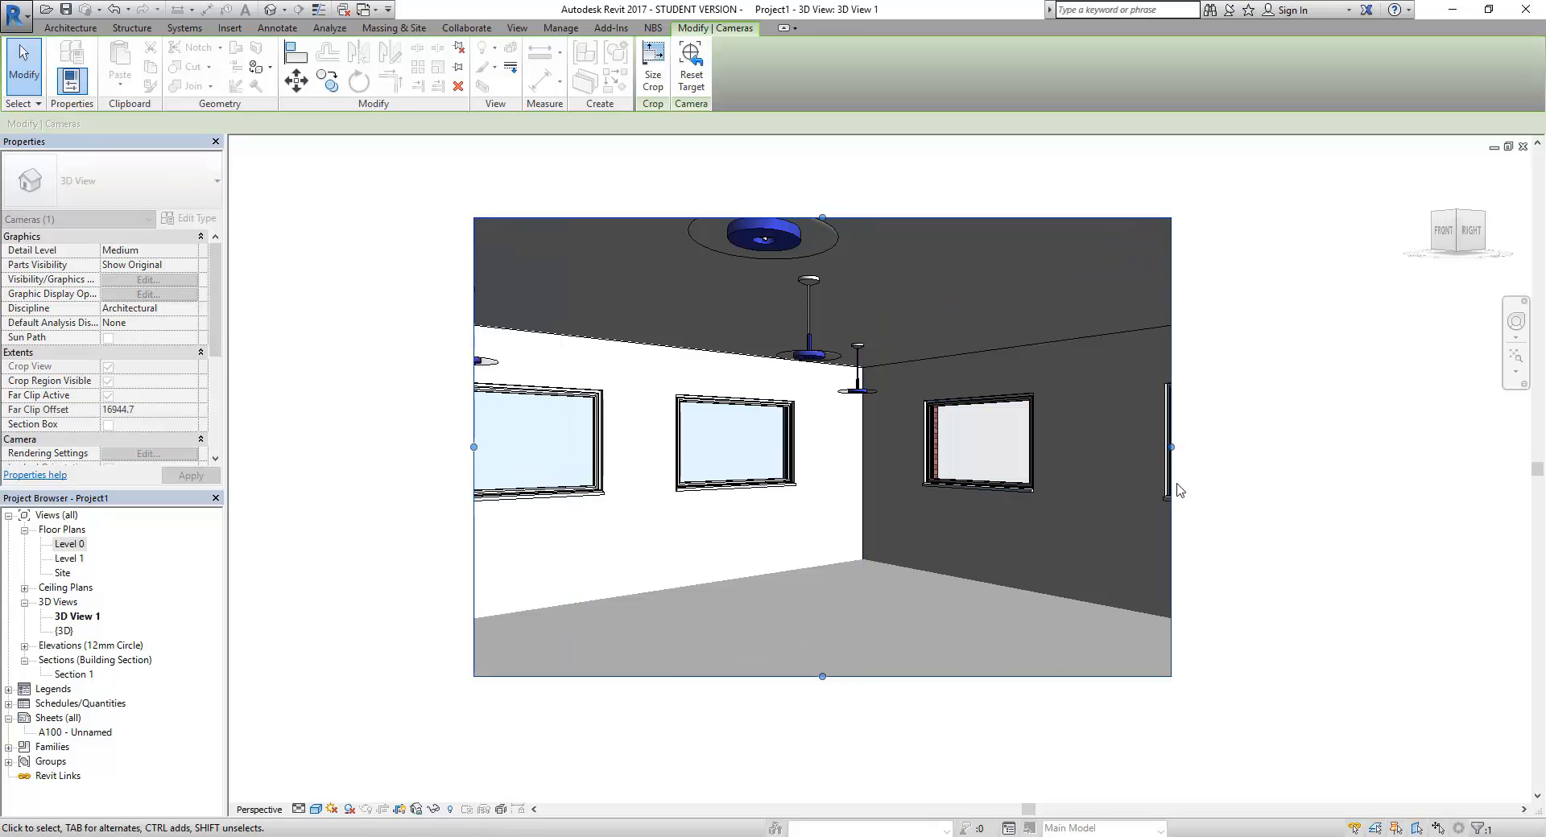
drag(1170, 447, 1224, 447)
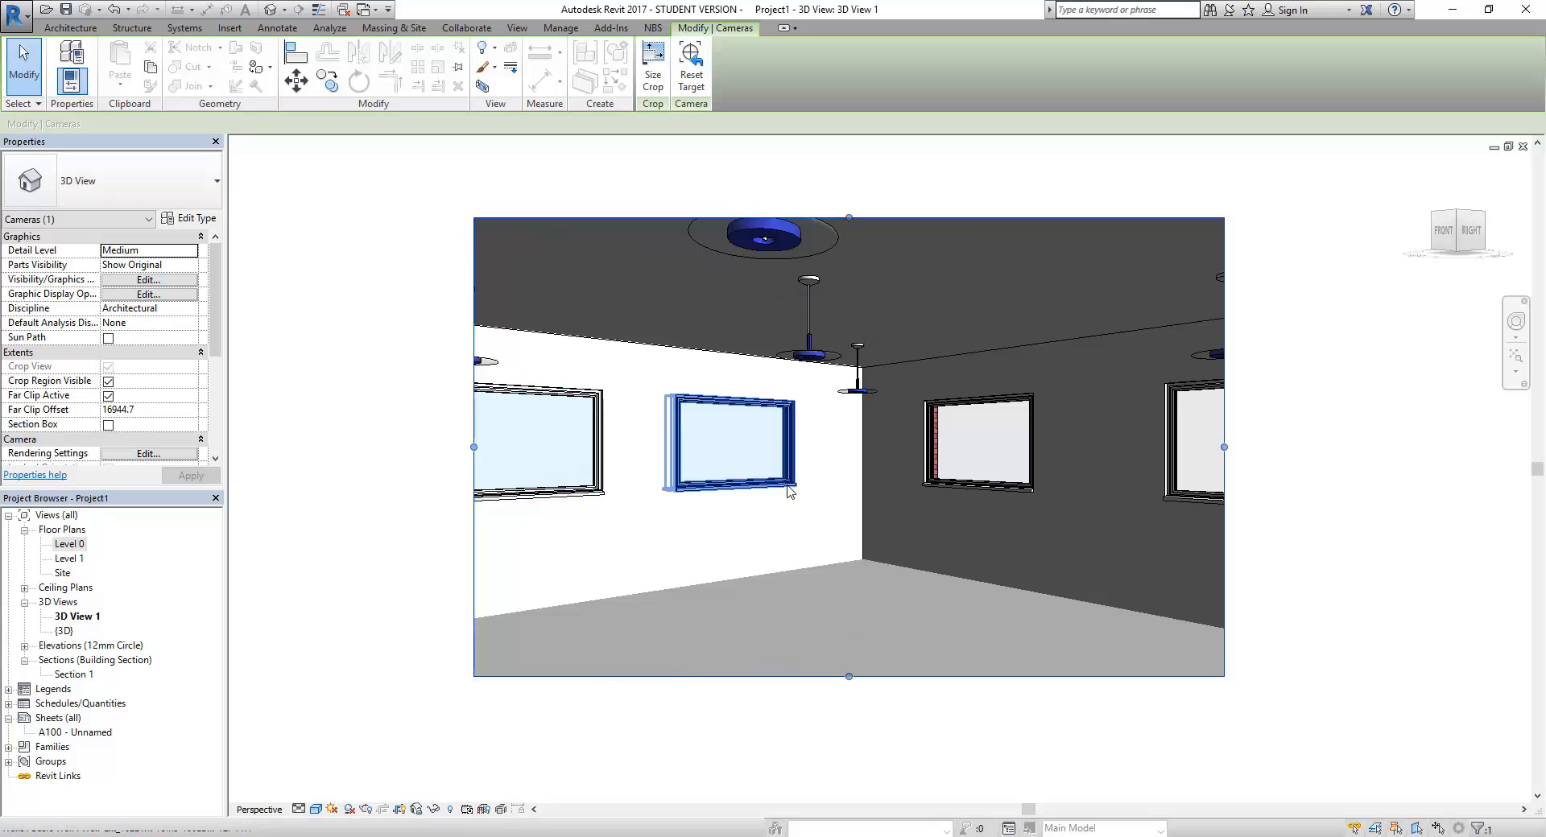
Reframe the camera view with the SteeringWheels so the pendant lights and ceiling show above the room's far corner
click(1516, 321)
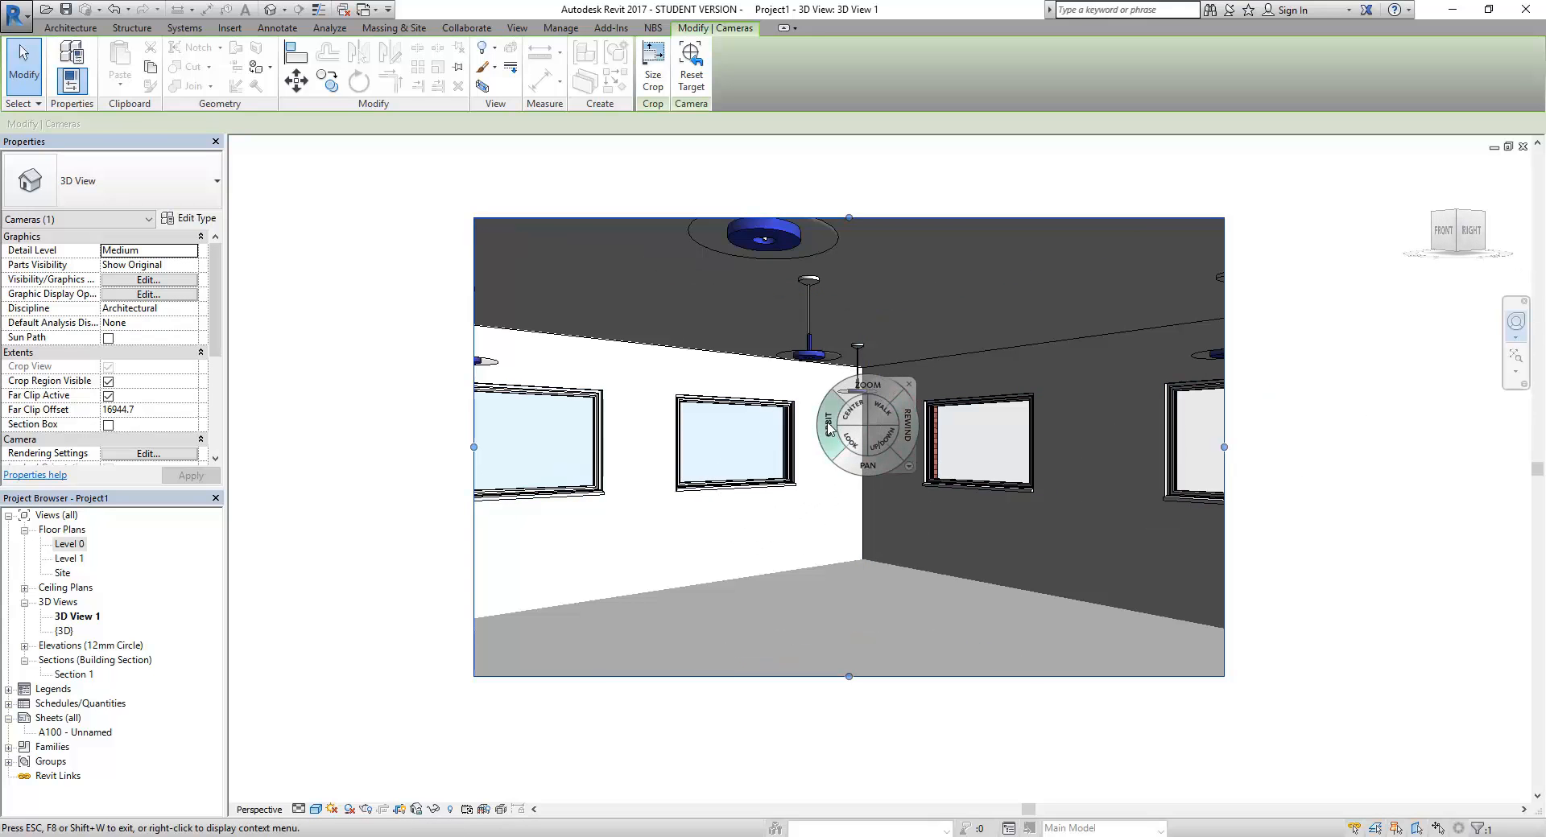
drag(829, 426, 812, 355)
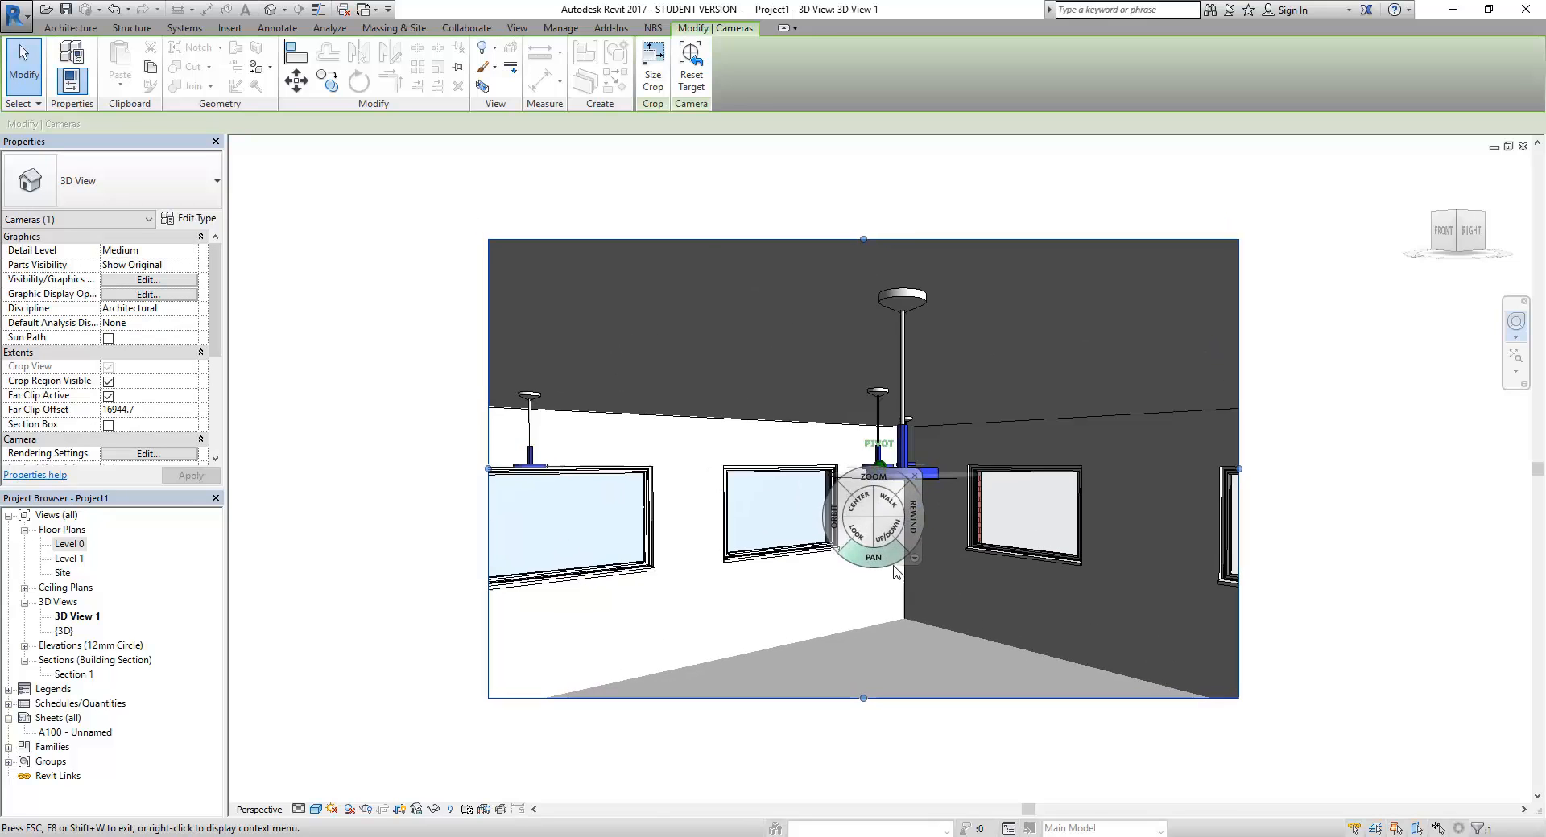
drag(849, 537, 875, 724)
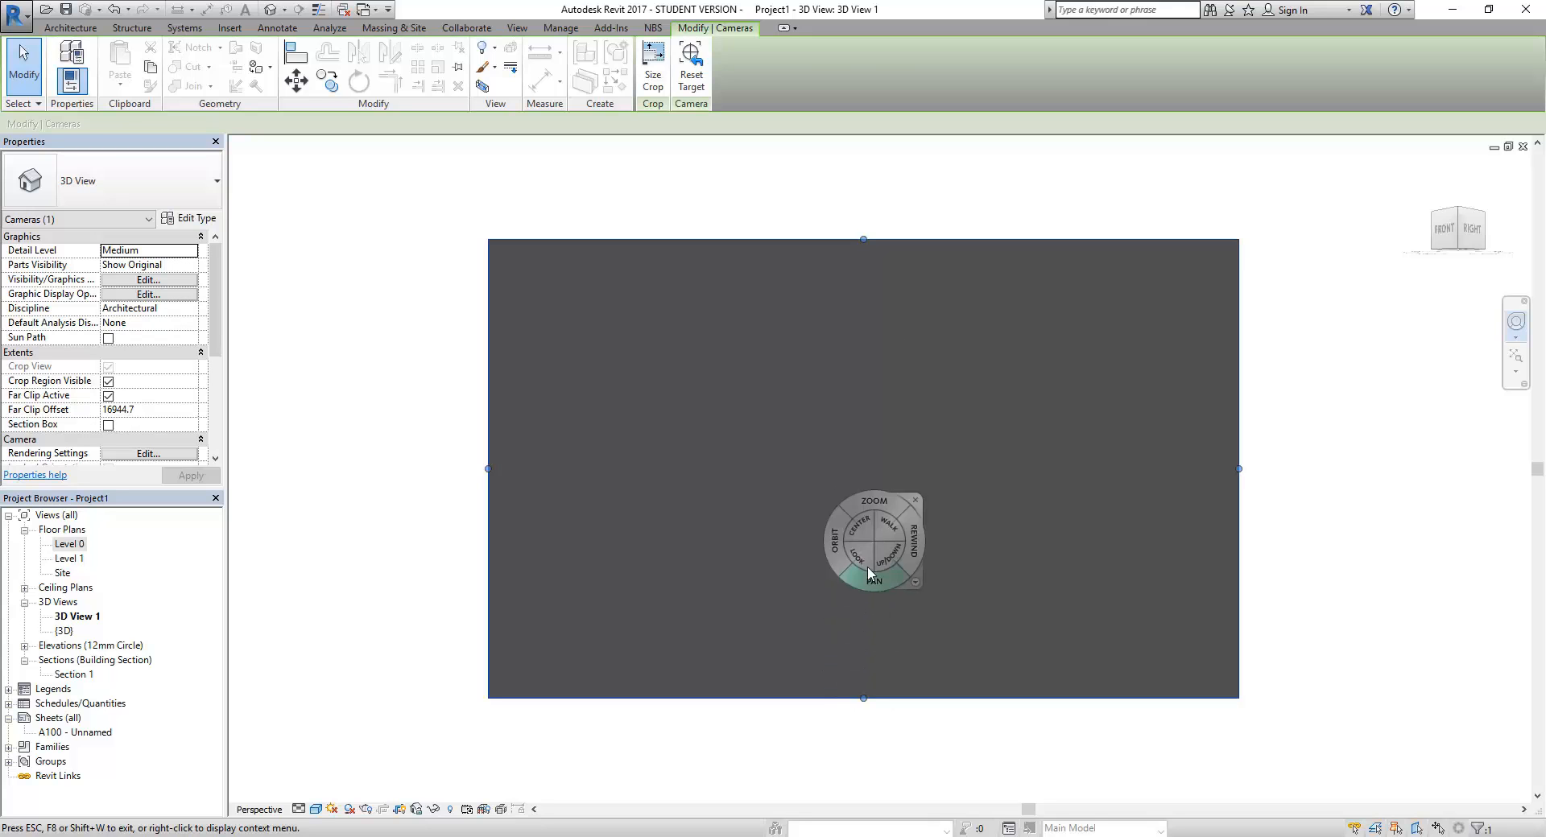
drag(866, 499, 883, 727)
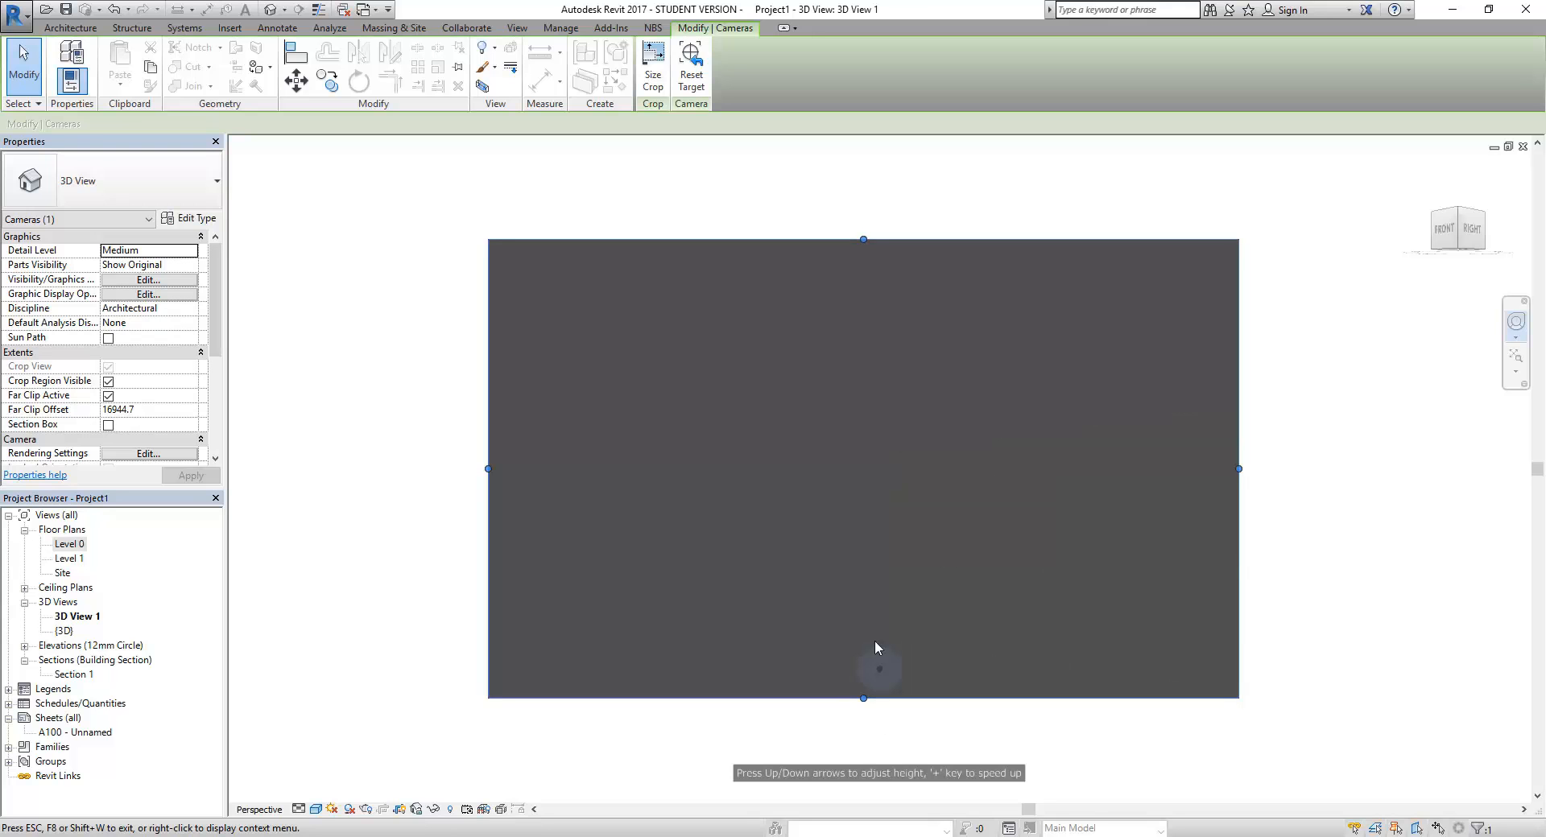
drag(877, 634, 879, 668)
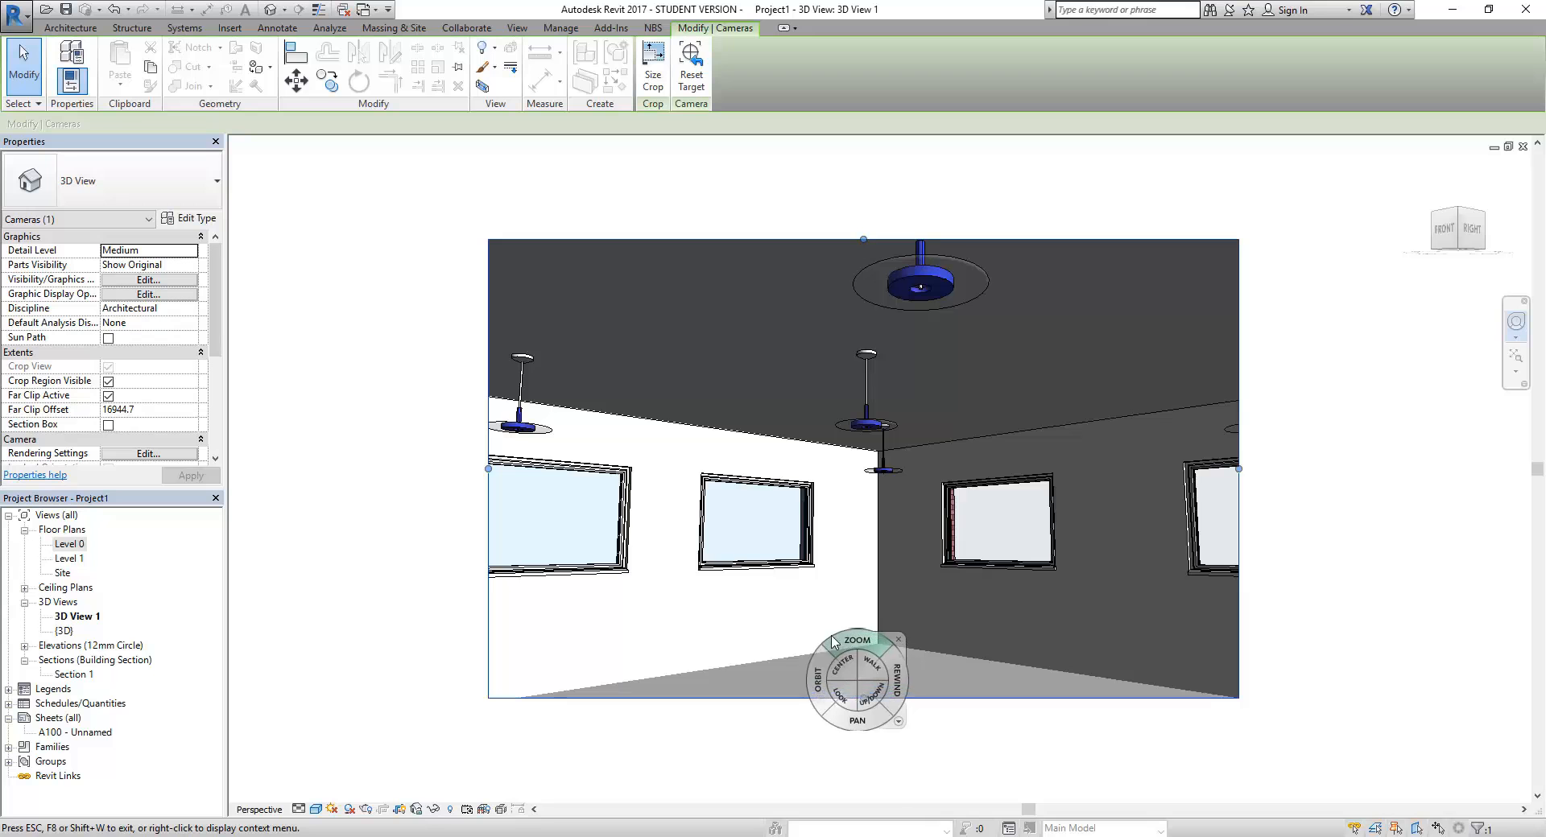
click(1002, 499)
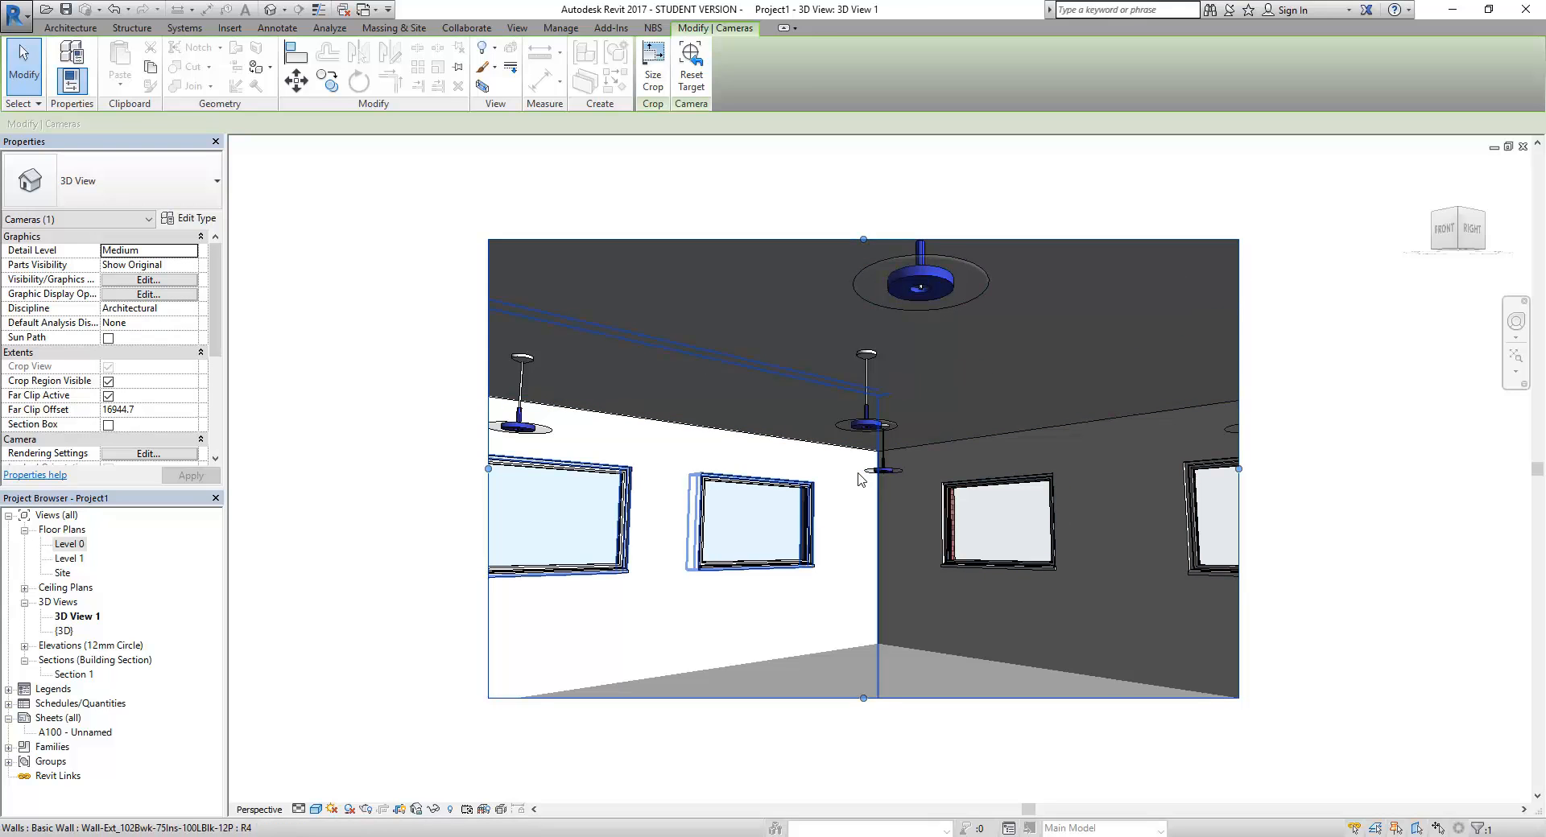
Set up a rendering of the camera view at Medium quality with the Interior: Artificial only lighting scheme
click(367, 810)
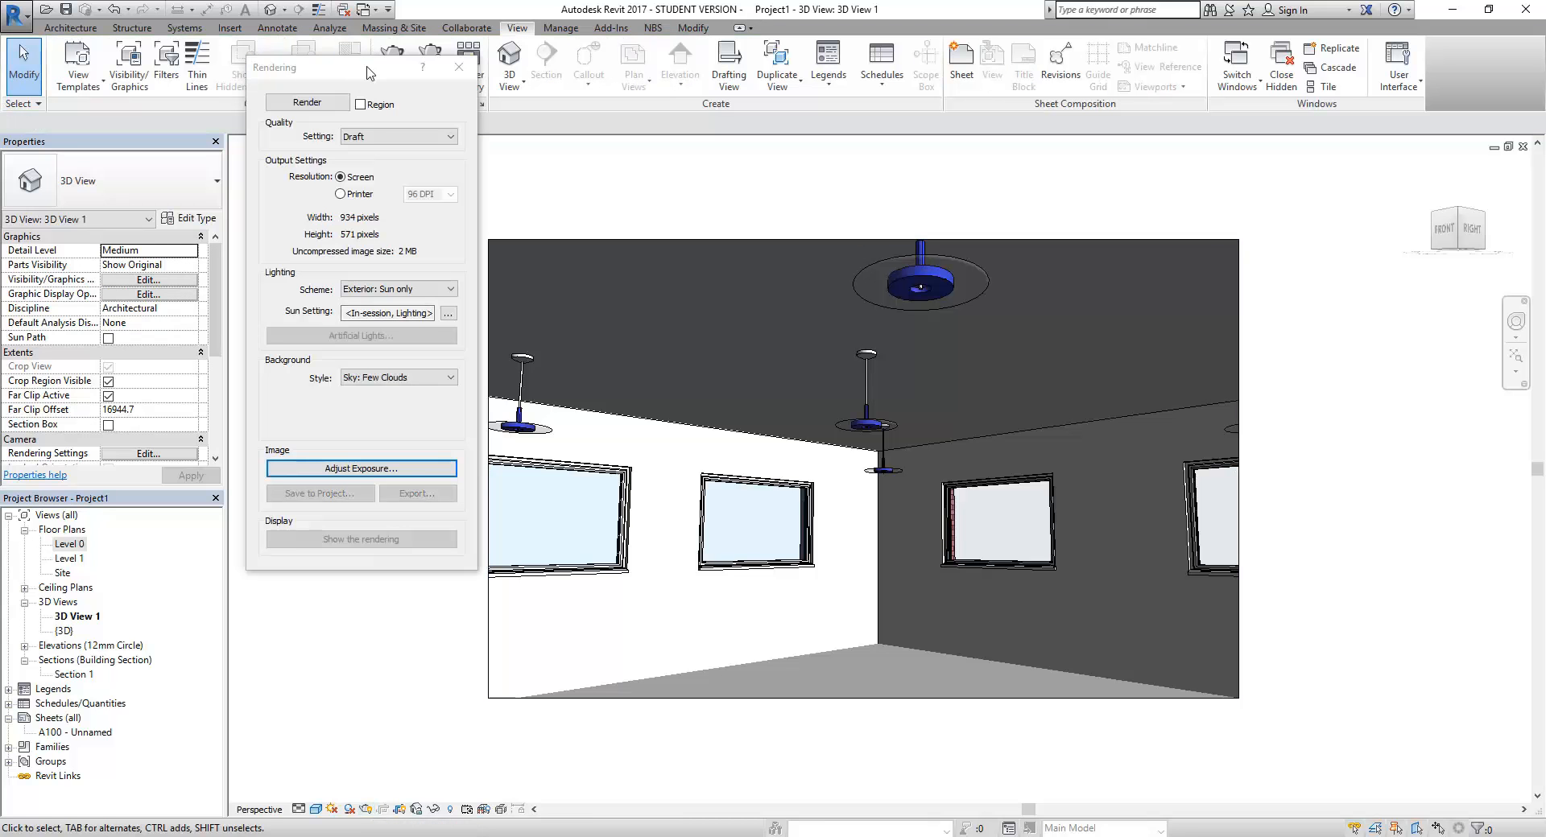
drag(368, 72, 183, 70)
click(213, 134)
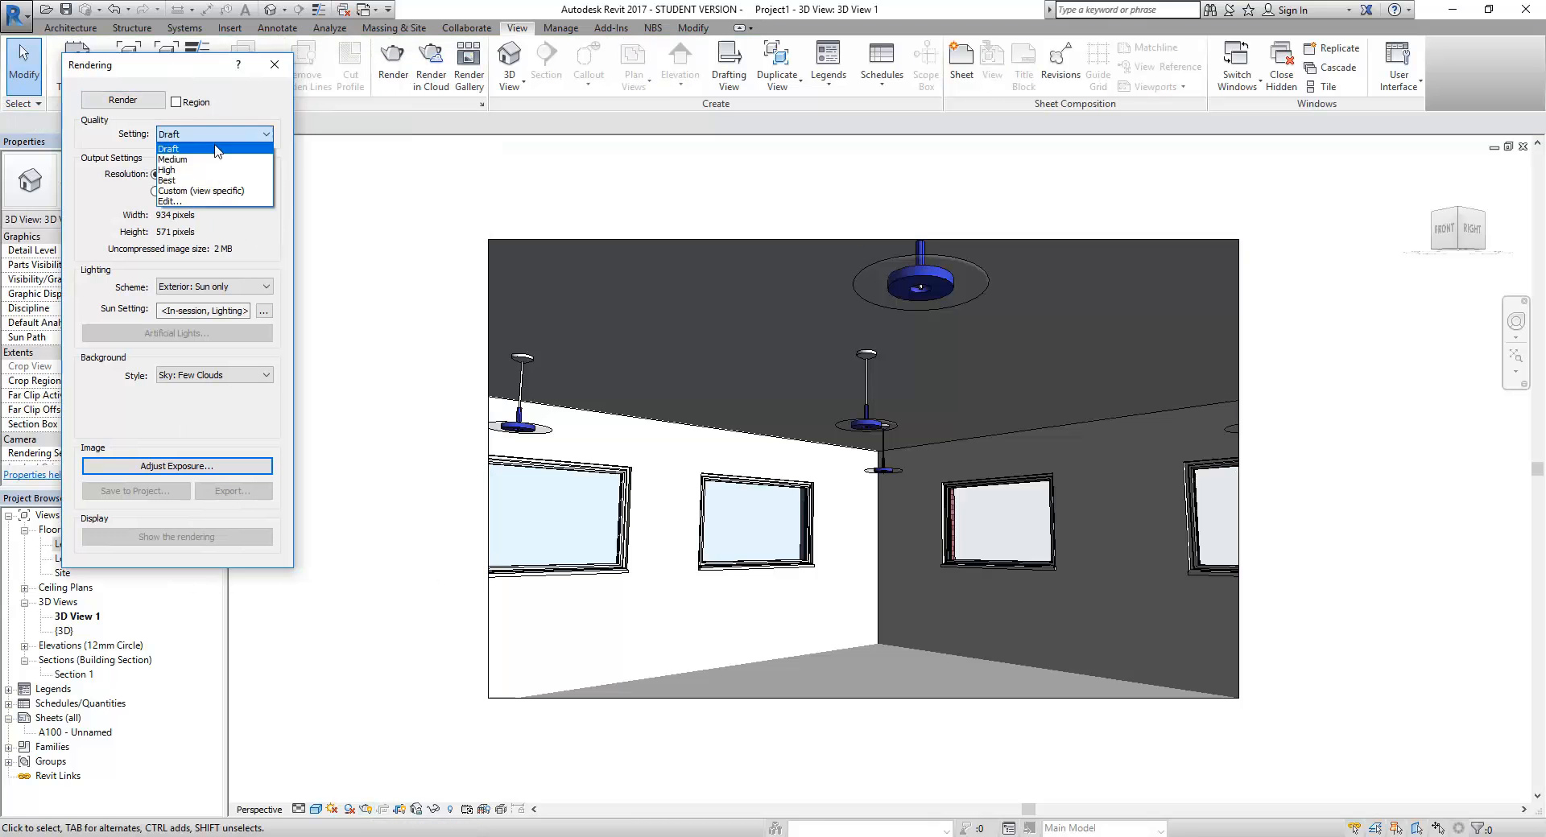
click(194, 164)
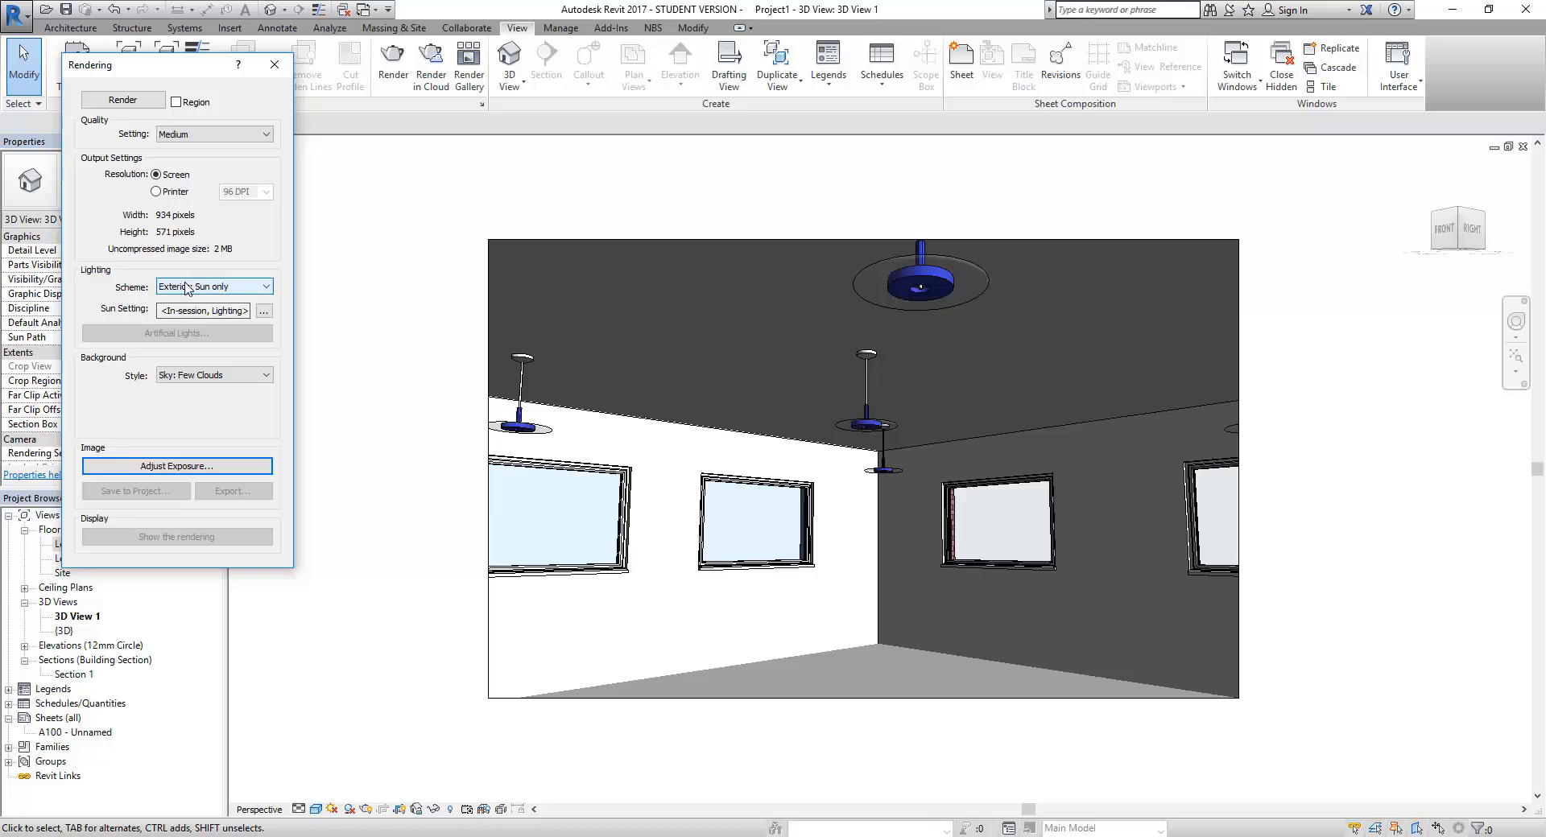
click(242, 288)
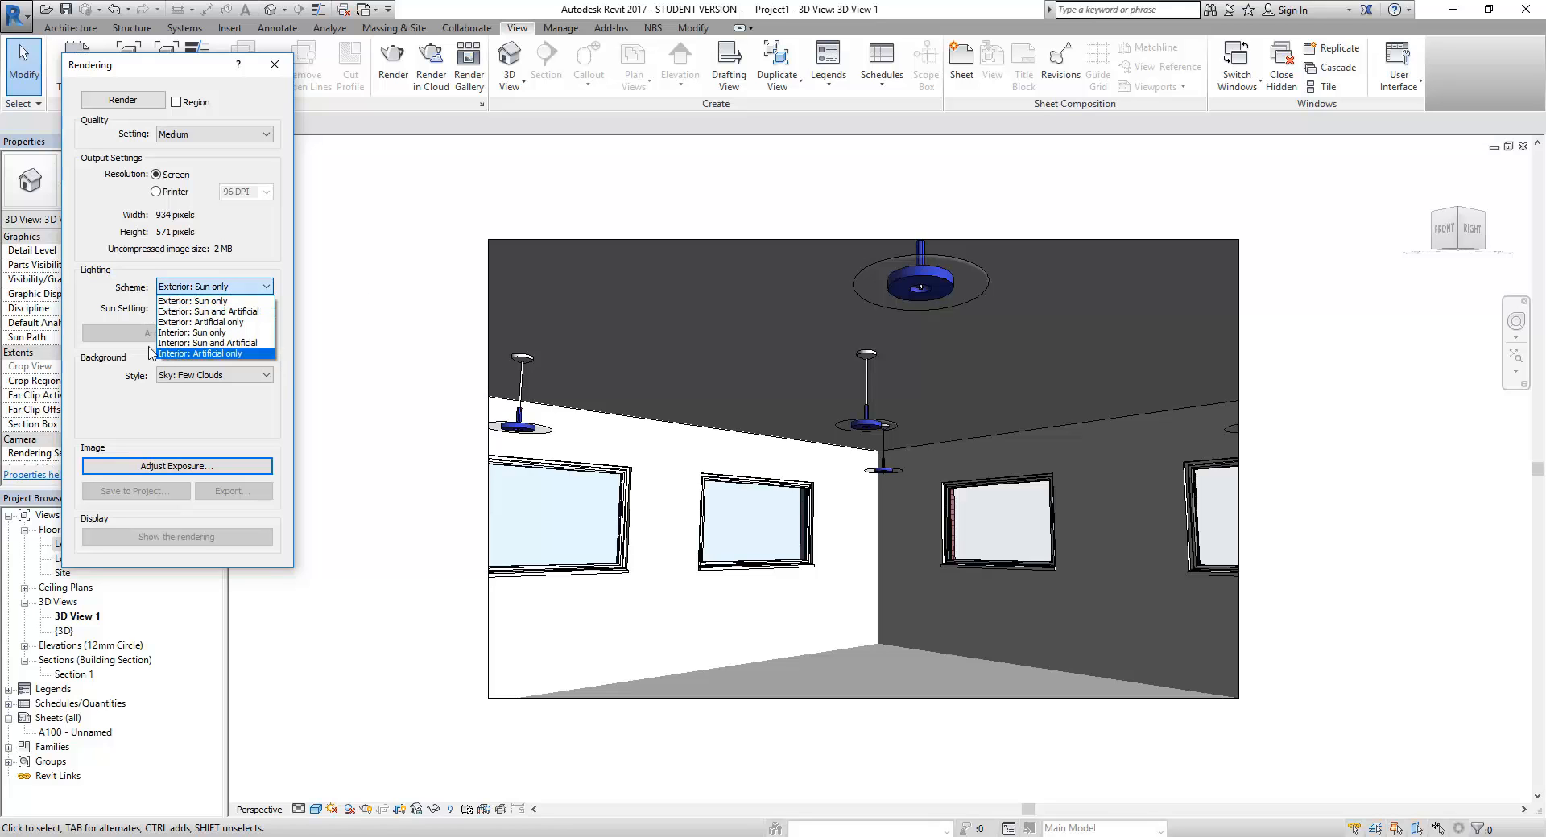
click(213, 354)
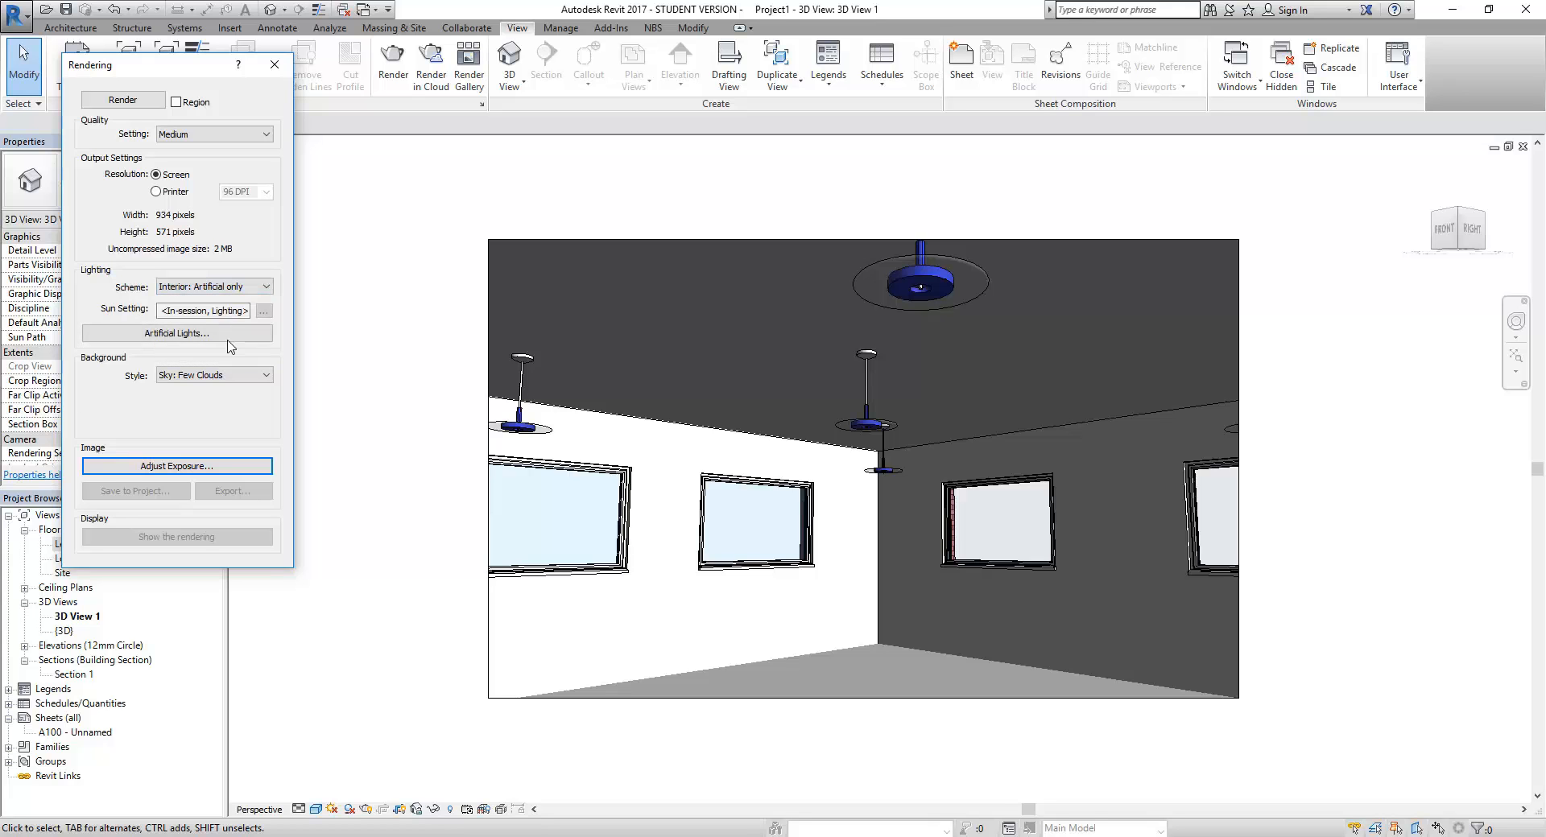
Render the camera view with all listed artificial lights kept on and open the image's exposure controls
click(163, 335)
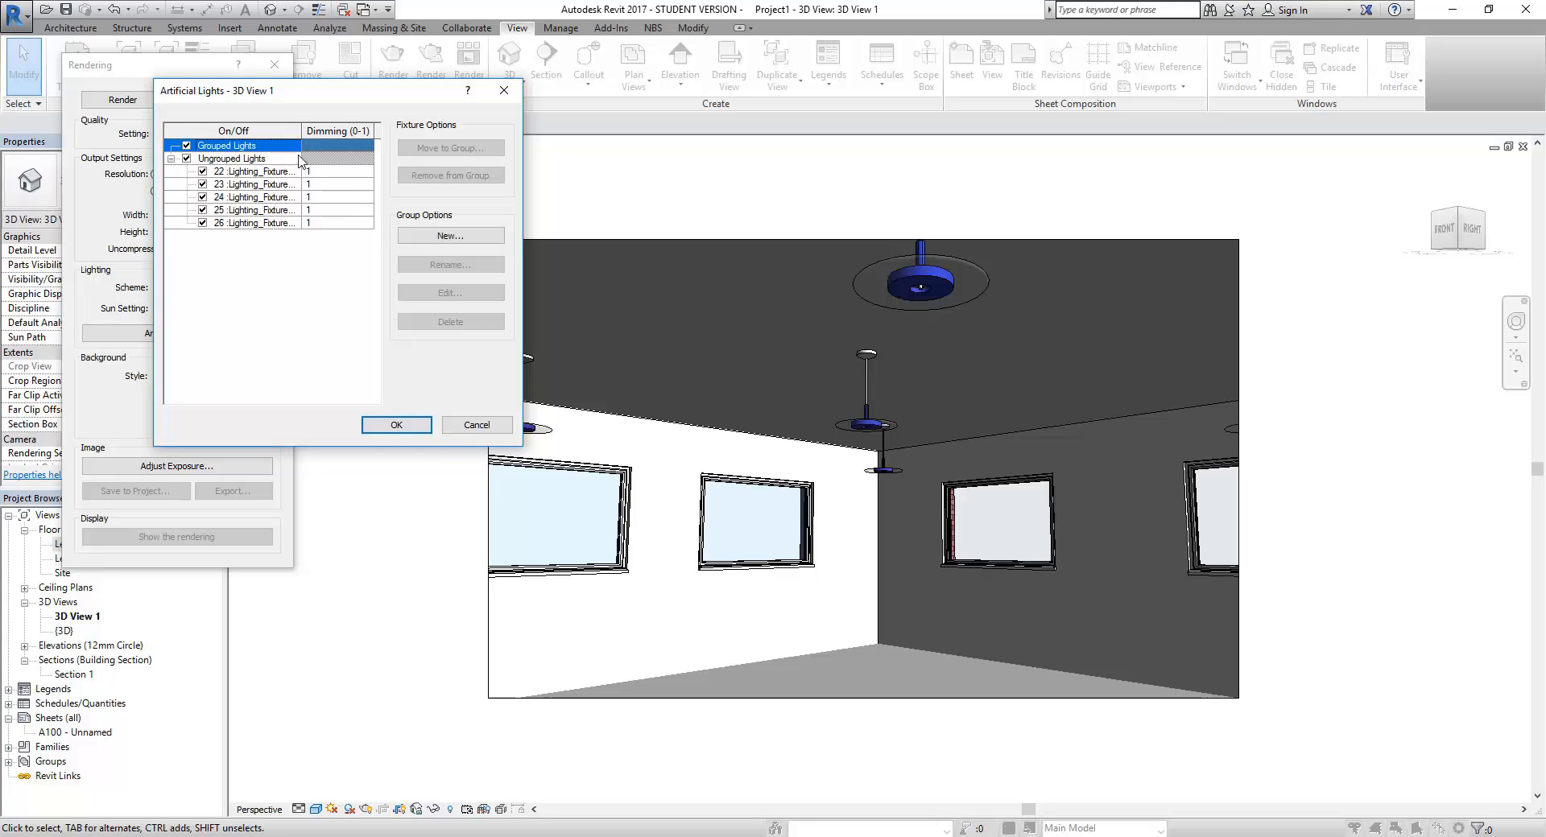
click(397, 426)
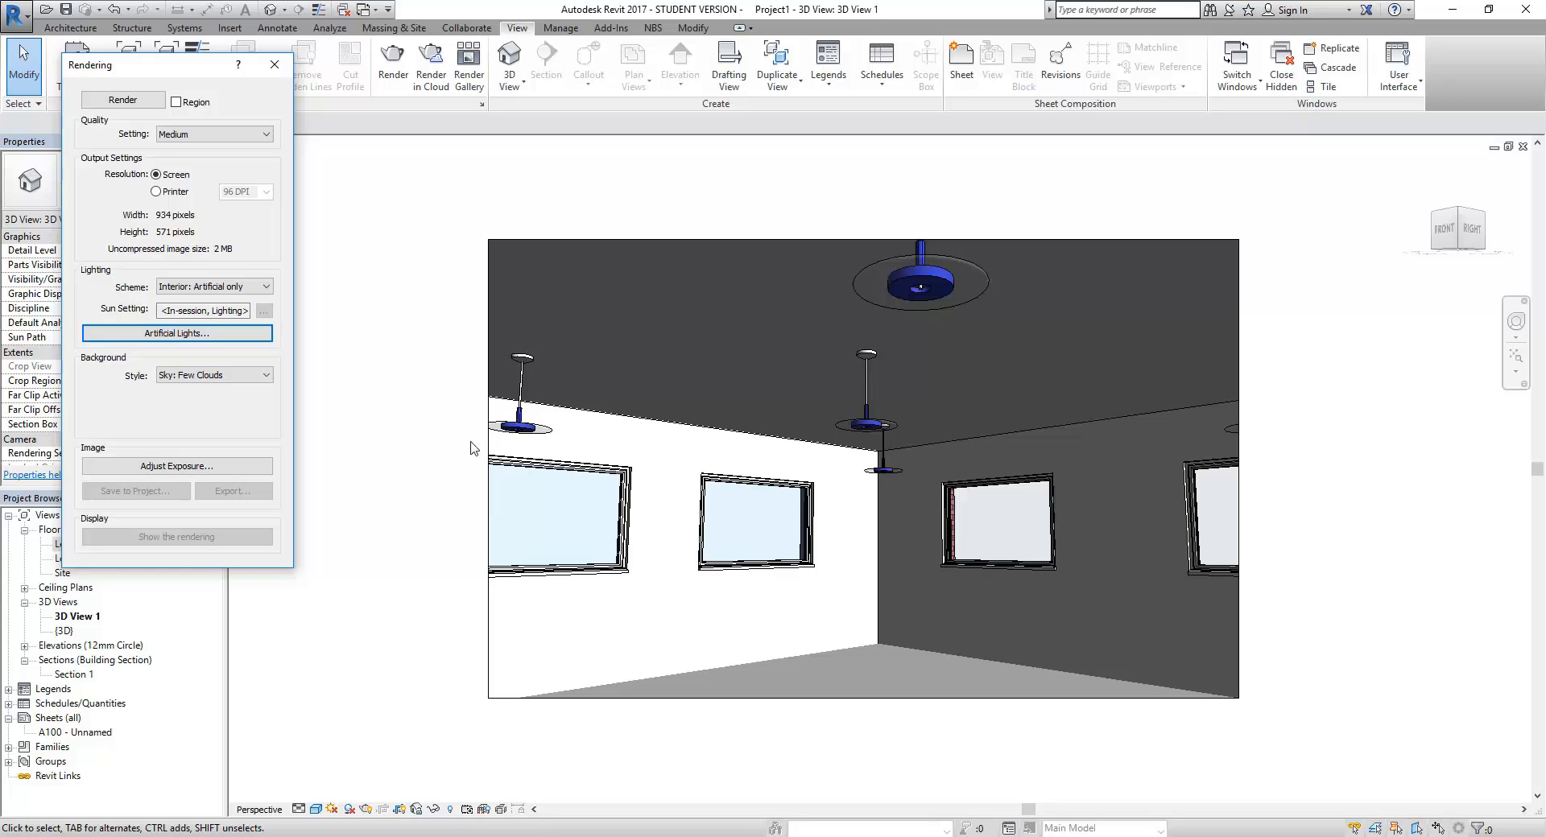
click(128, 101)
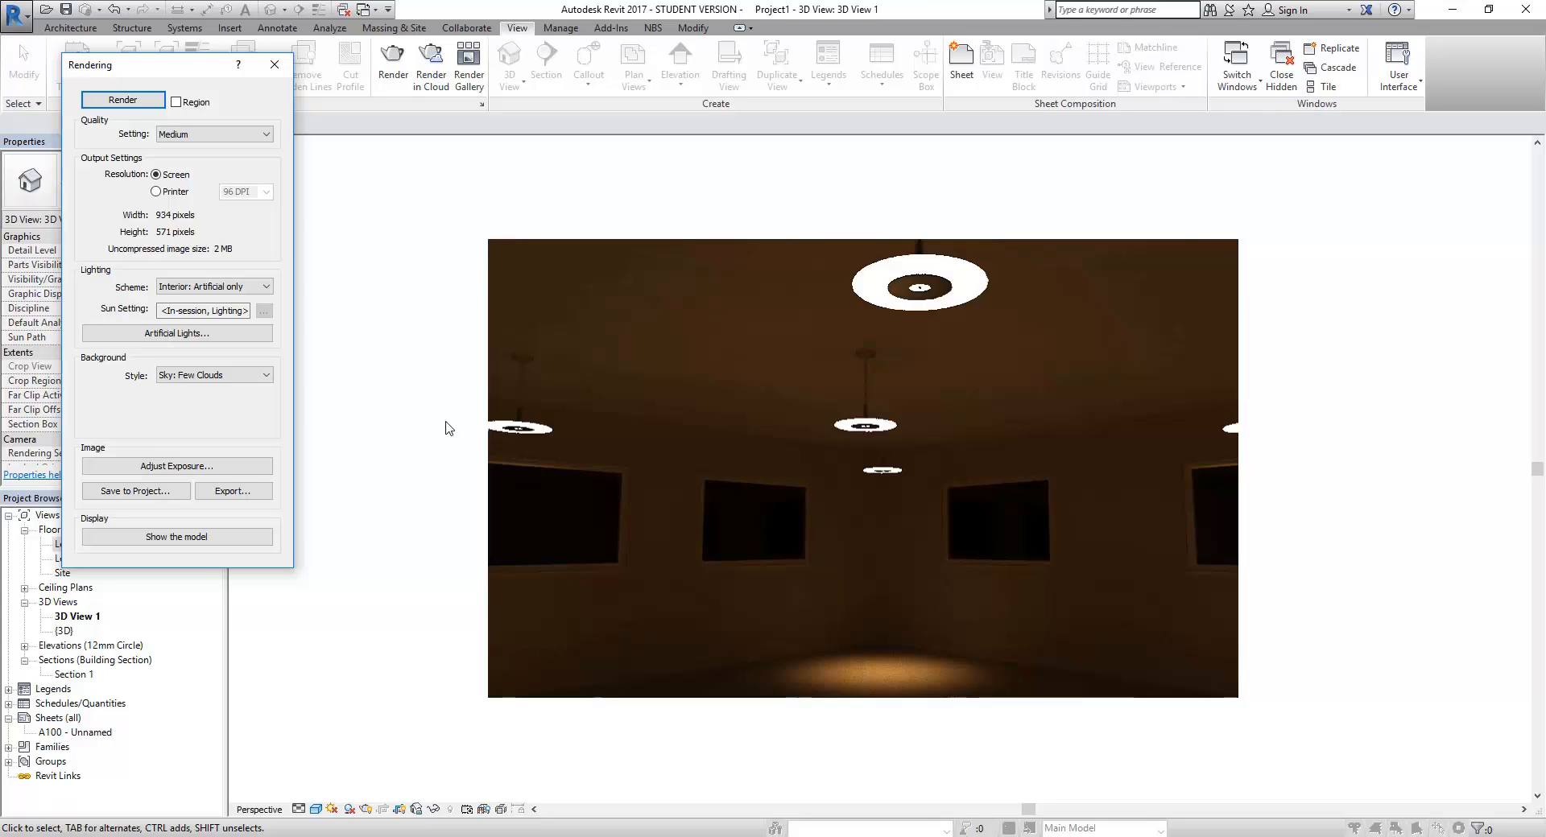
click(185, 467)
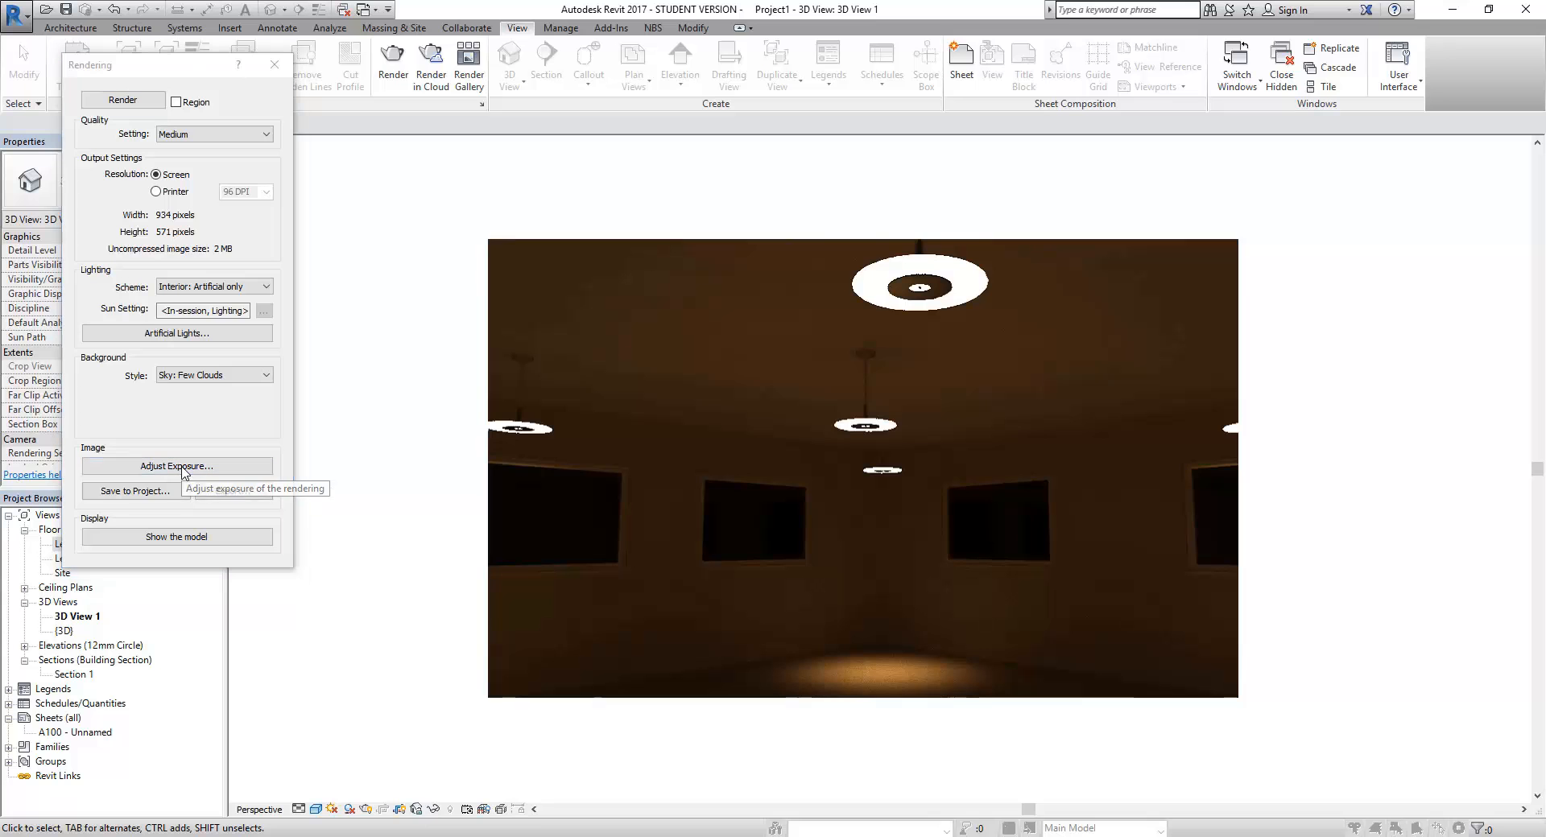
Try exposure values of 13.03 and 7.72 on the rendered image, and reset the exposure settings to their defaults
drag(1388, 161, 455, 123)
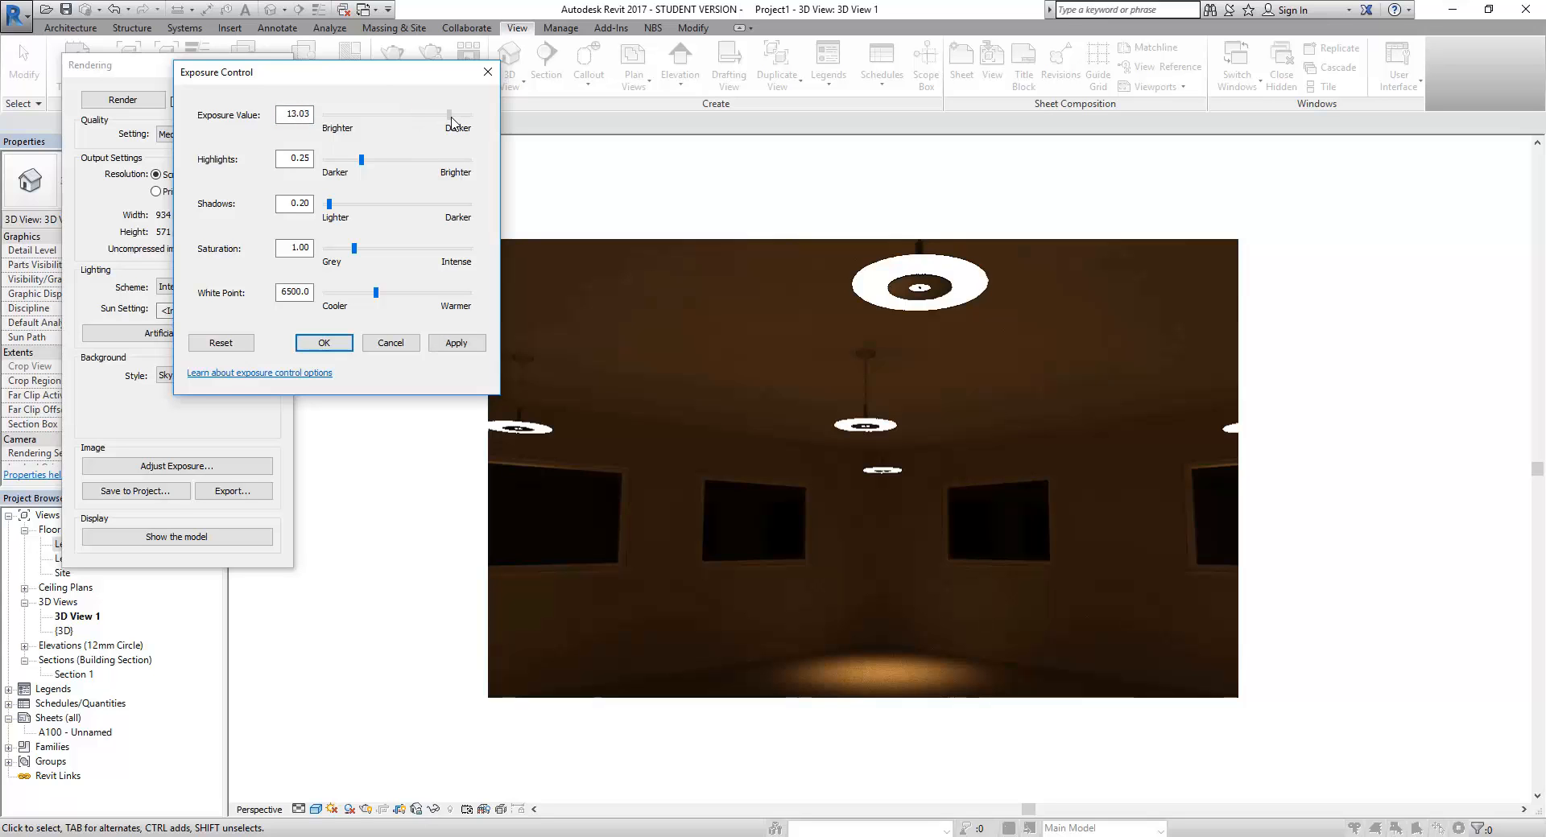
click(457, 343)
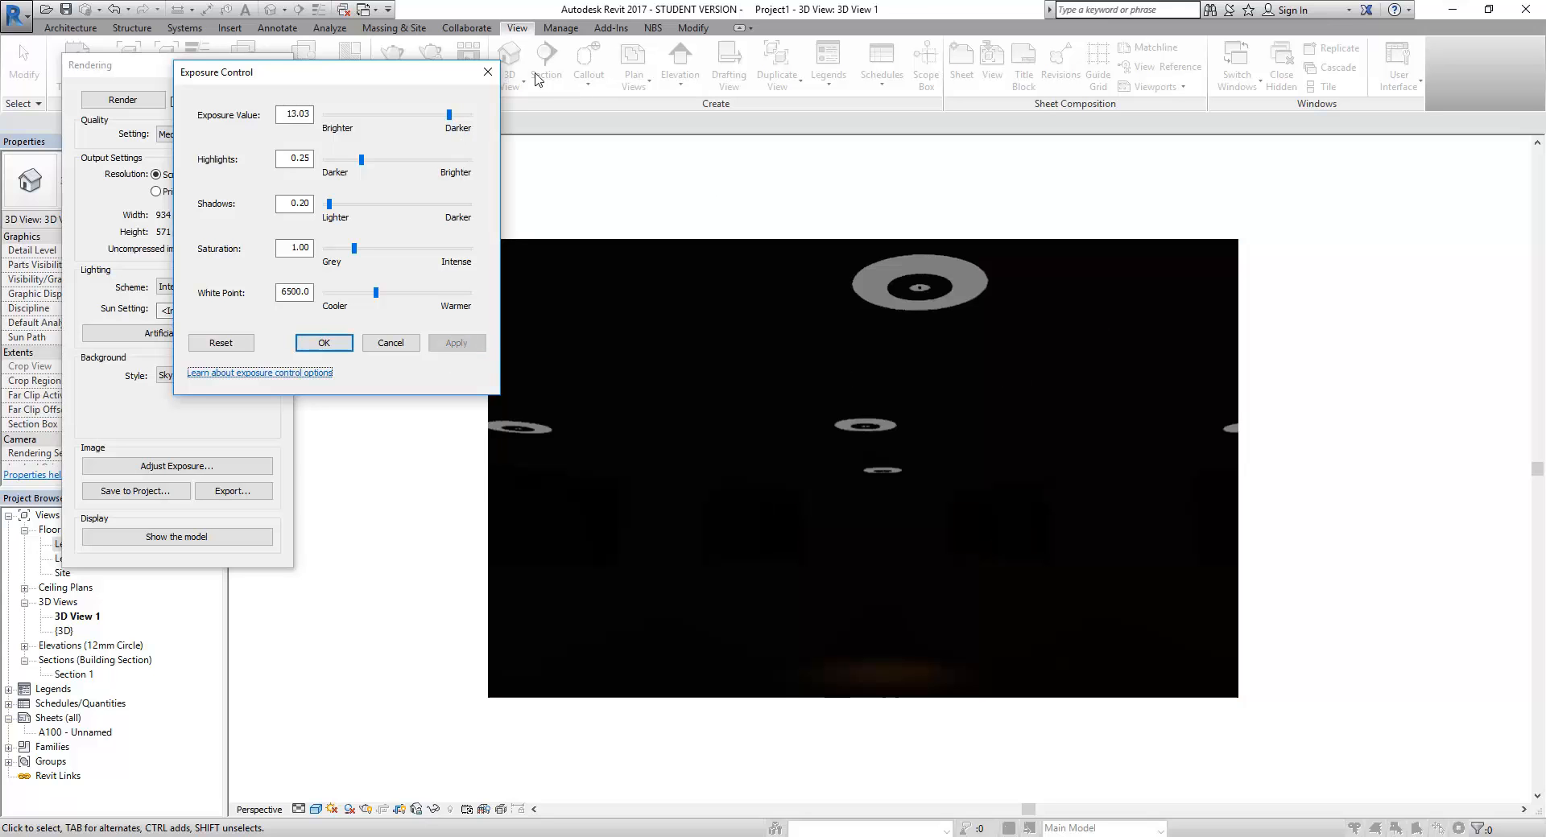
drag(449, 115, 414, 117)
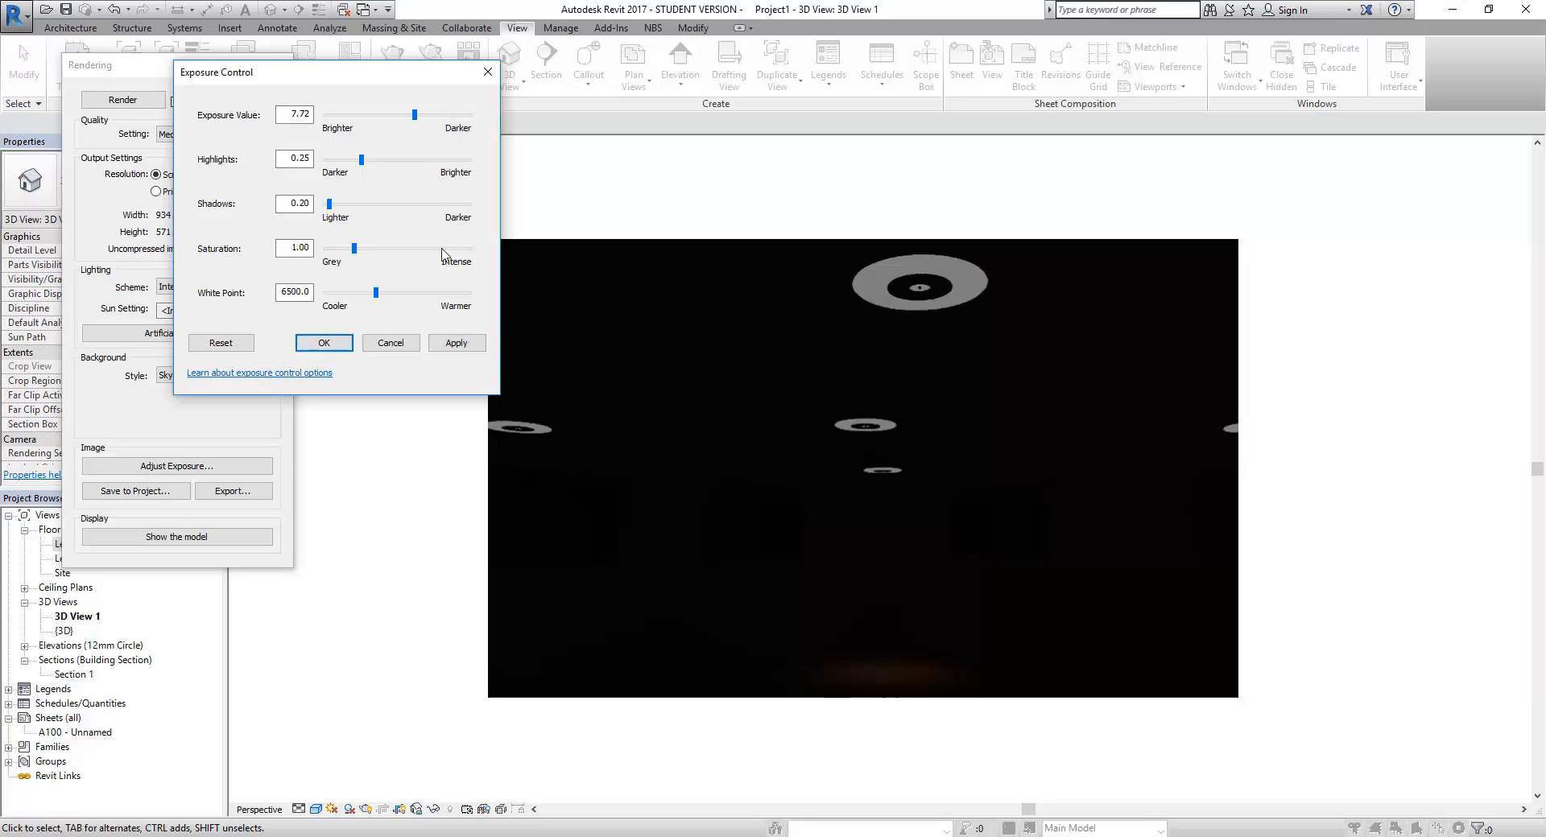
click(455, 343)
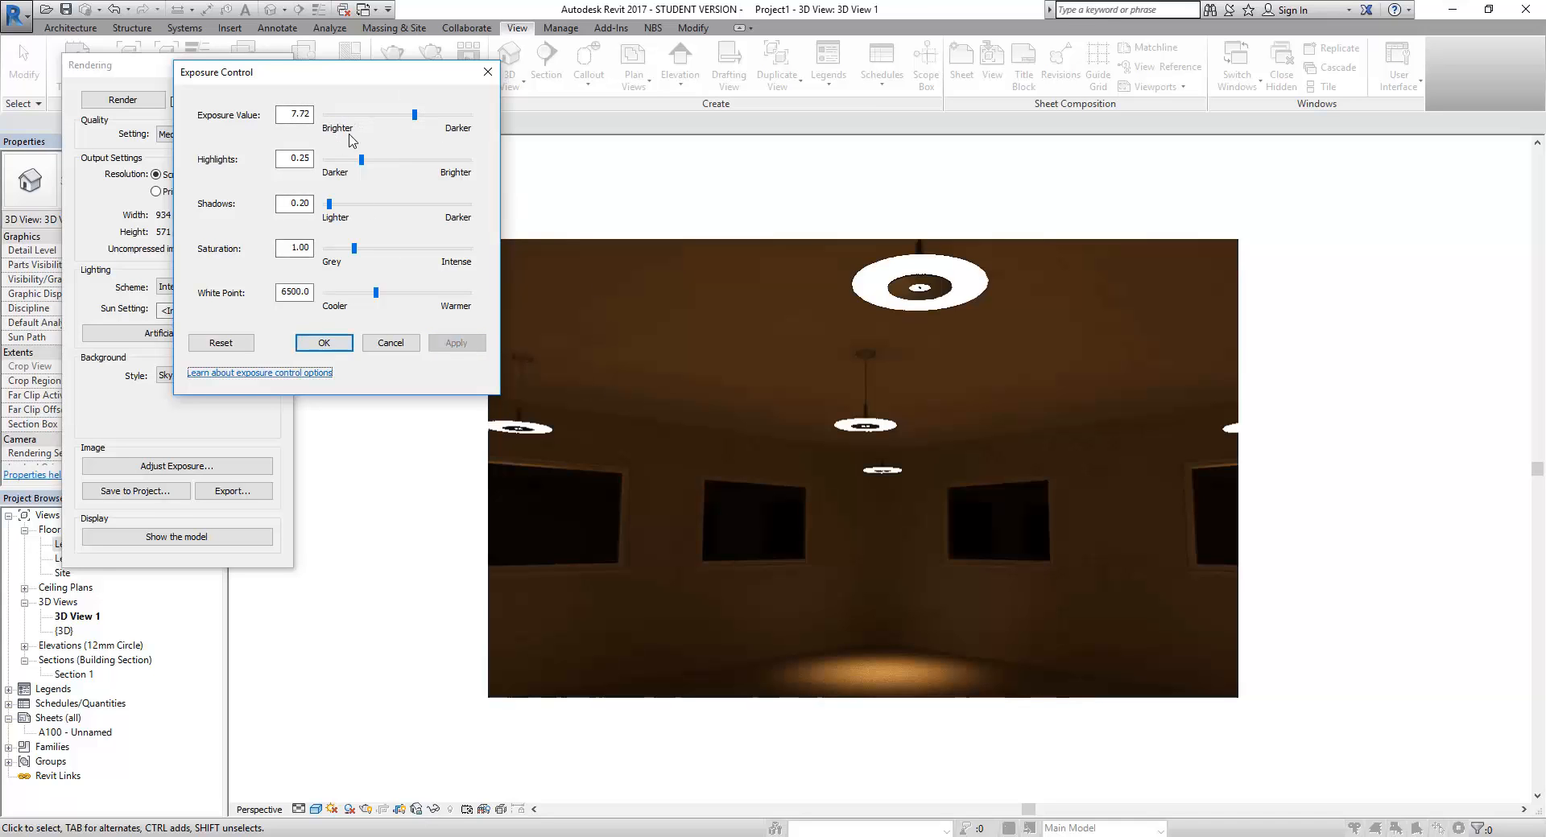
click(222, 346)
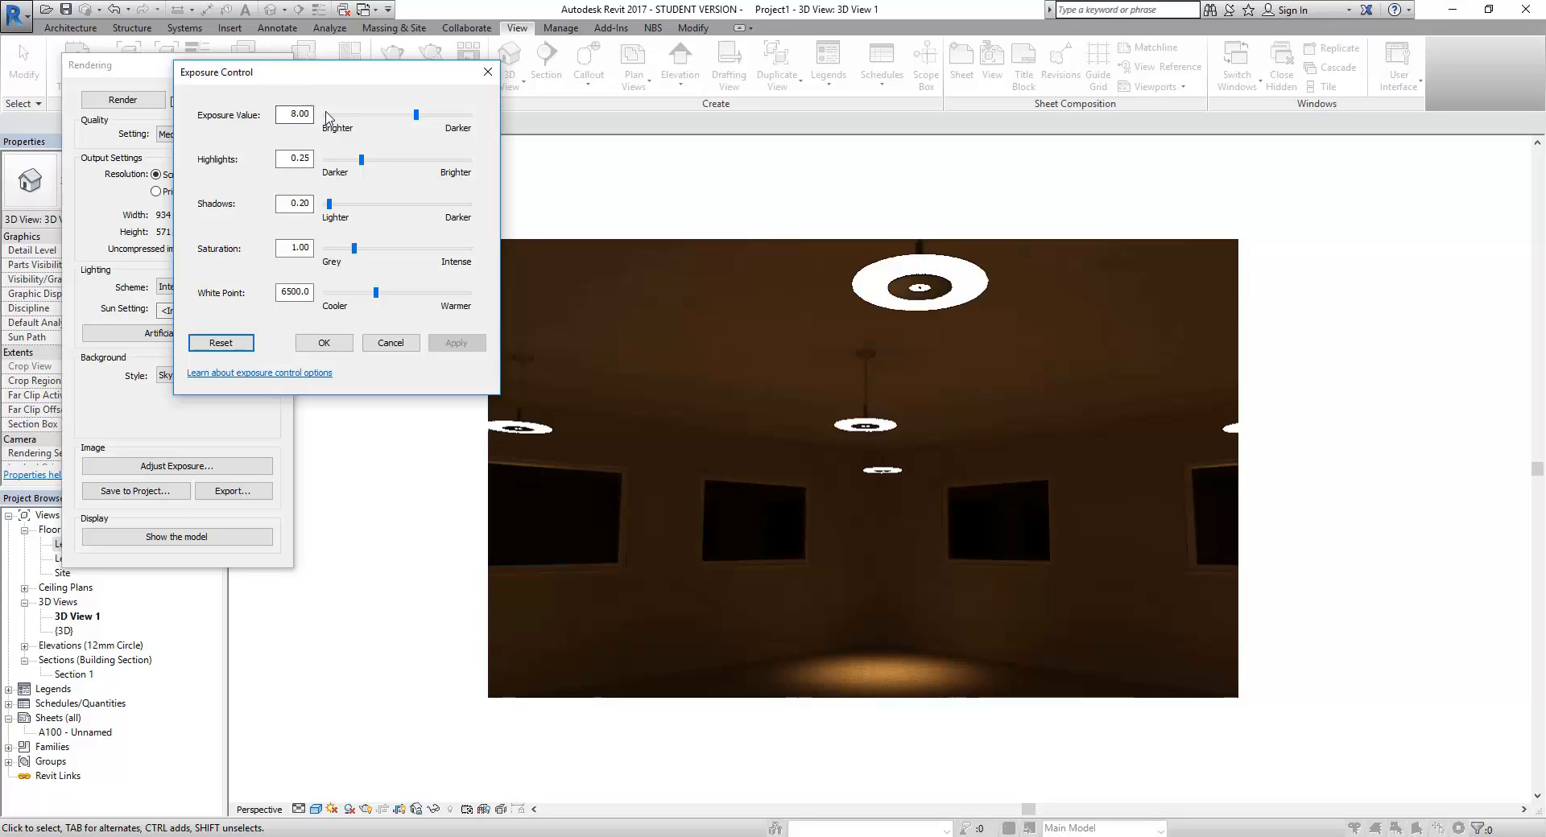
Set the rendering's highlights to 0.47, and compare shadows at 2.40 before applying a shadows value of 0.10
drag(364, 167, 394, 168)
click(456, 343)
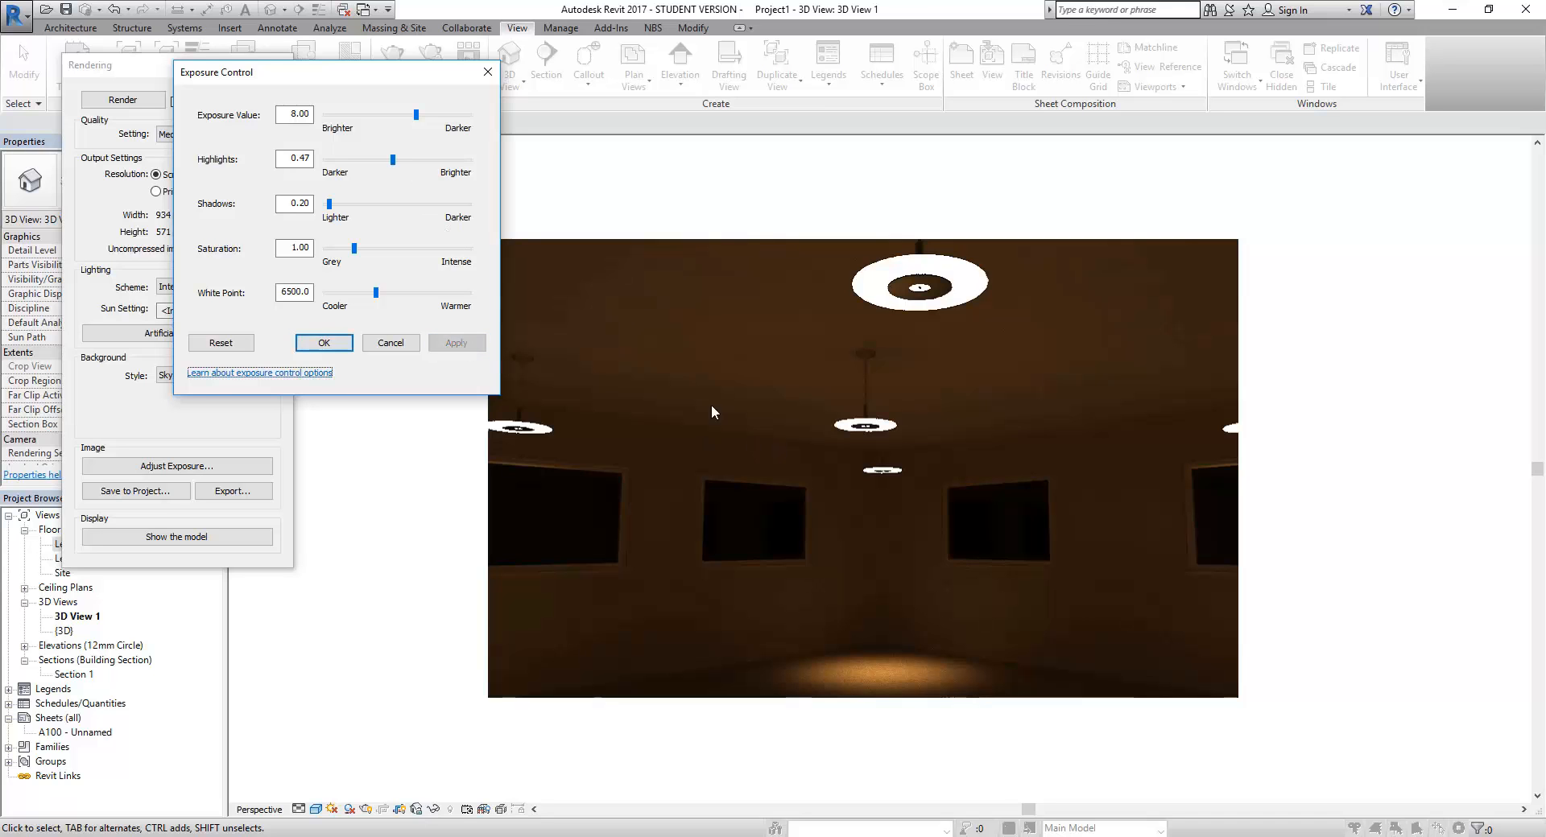
drag(330, 204, 411, 216)
click(467, 344)
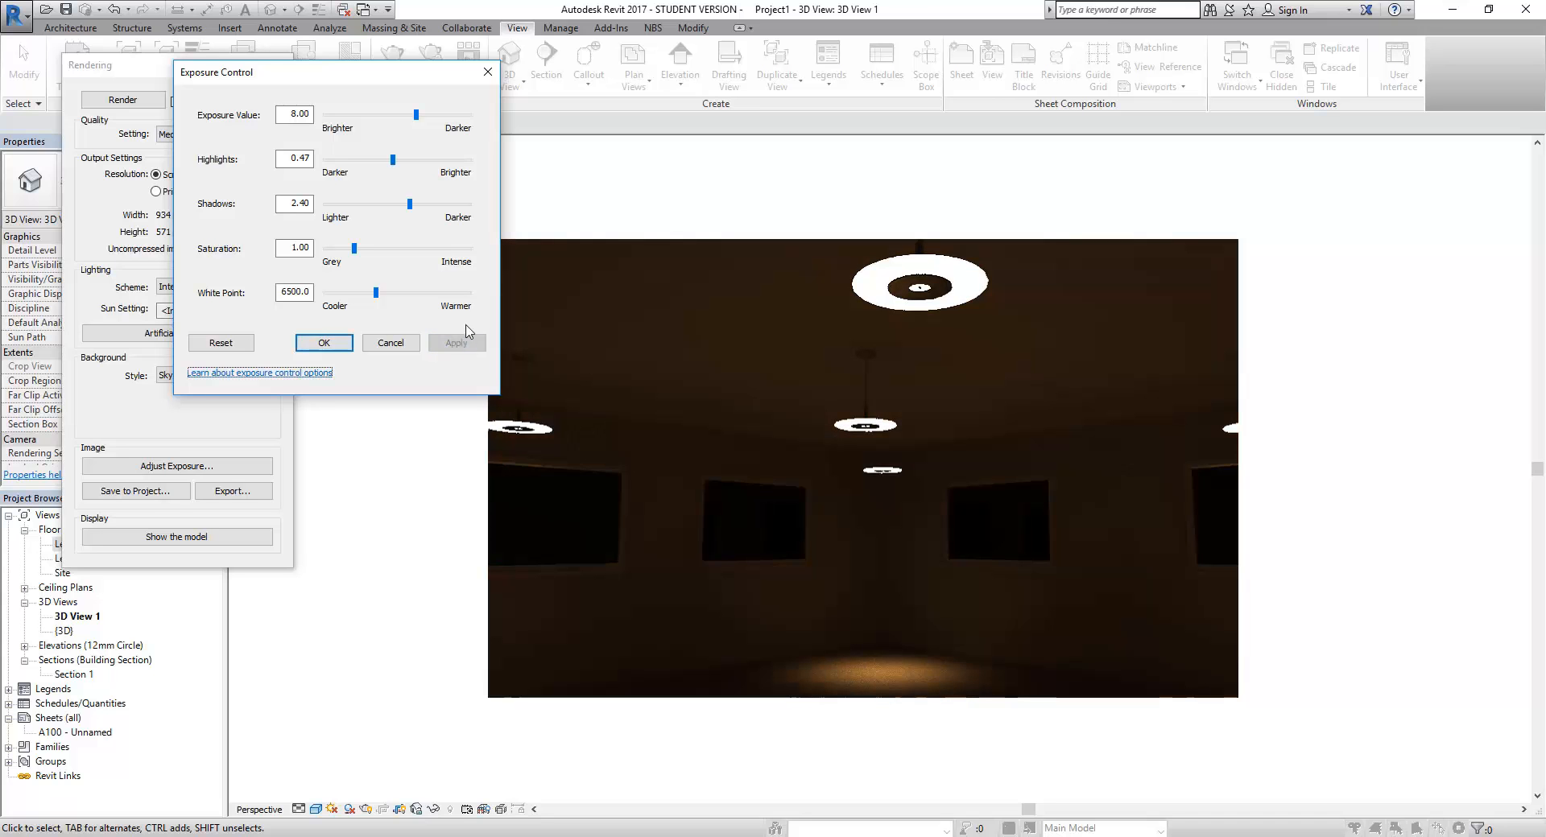
drag(410, 205, 326, 205)
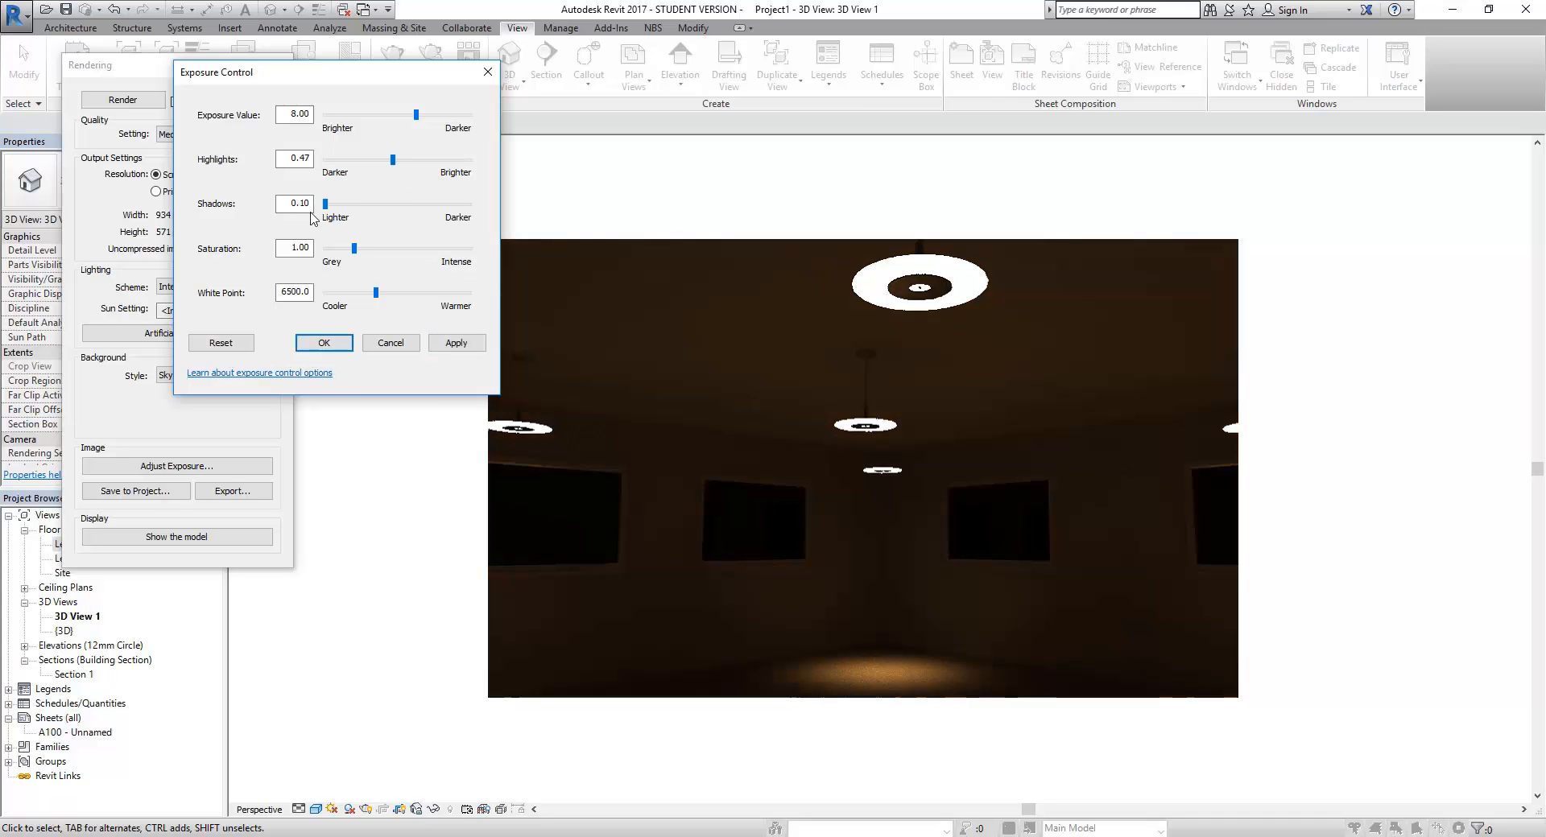
click(446, 344)
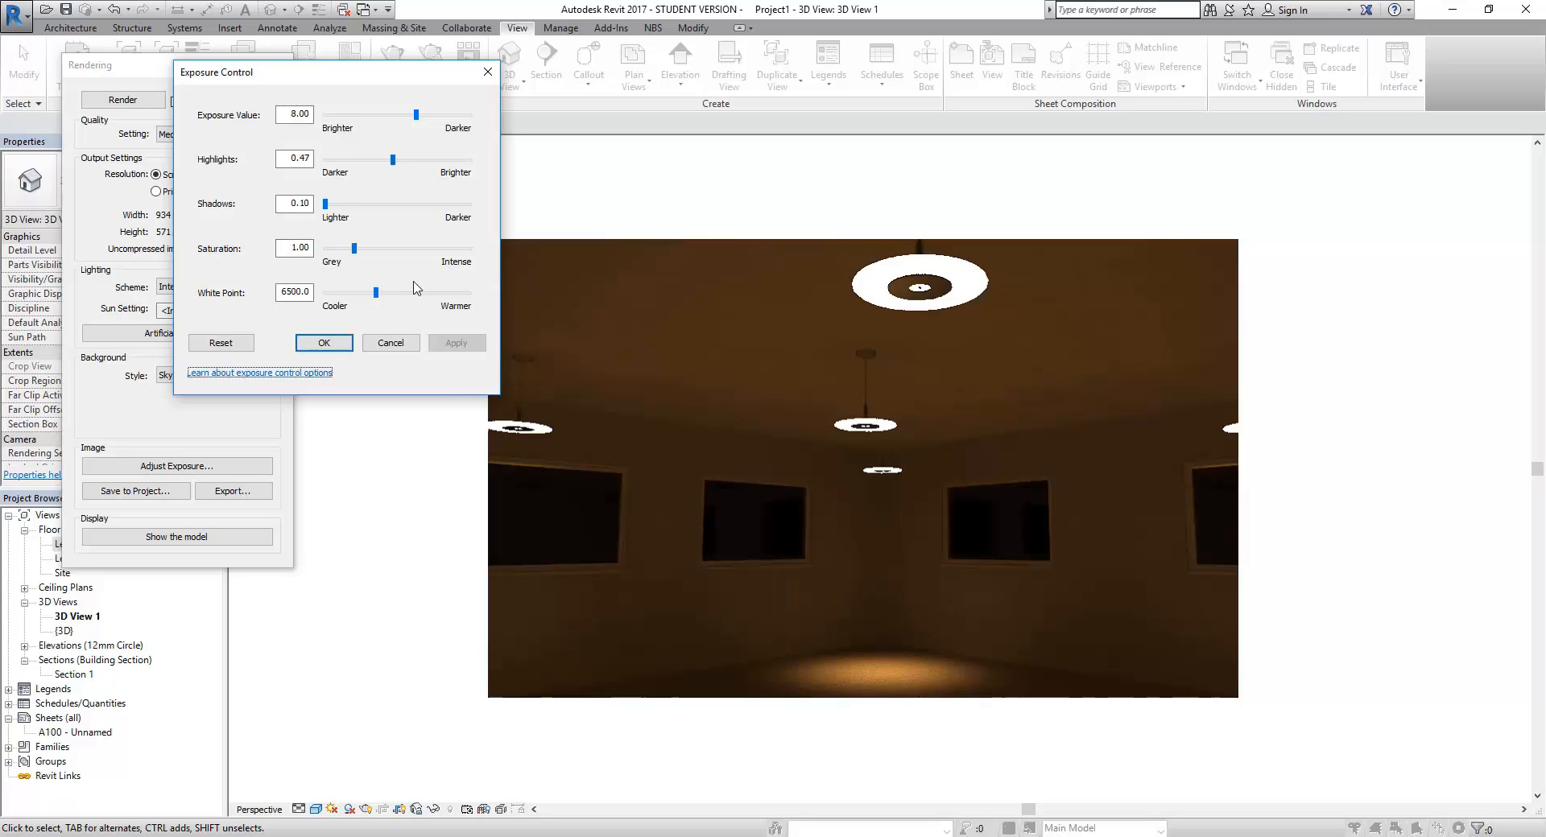
Try a saturation of 3.00 on the rendered image and apply a saturation of 0.65 instead
drag(354, 249, 411, 248)
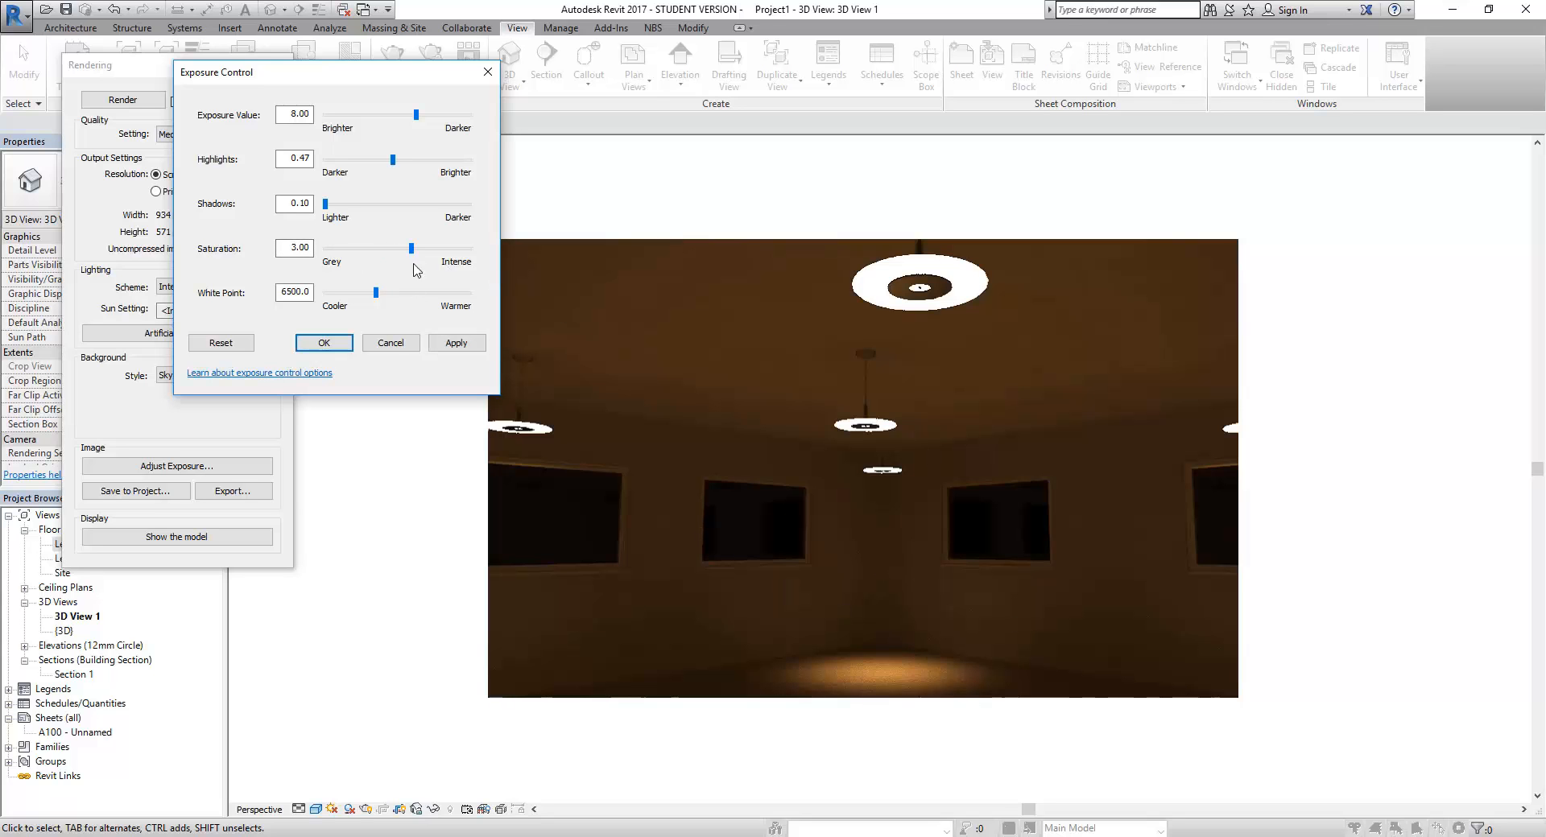
click(456, 346)
drag(411, 249, 343, 248)
click(453, 344)
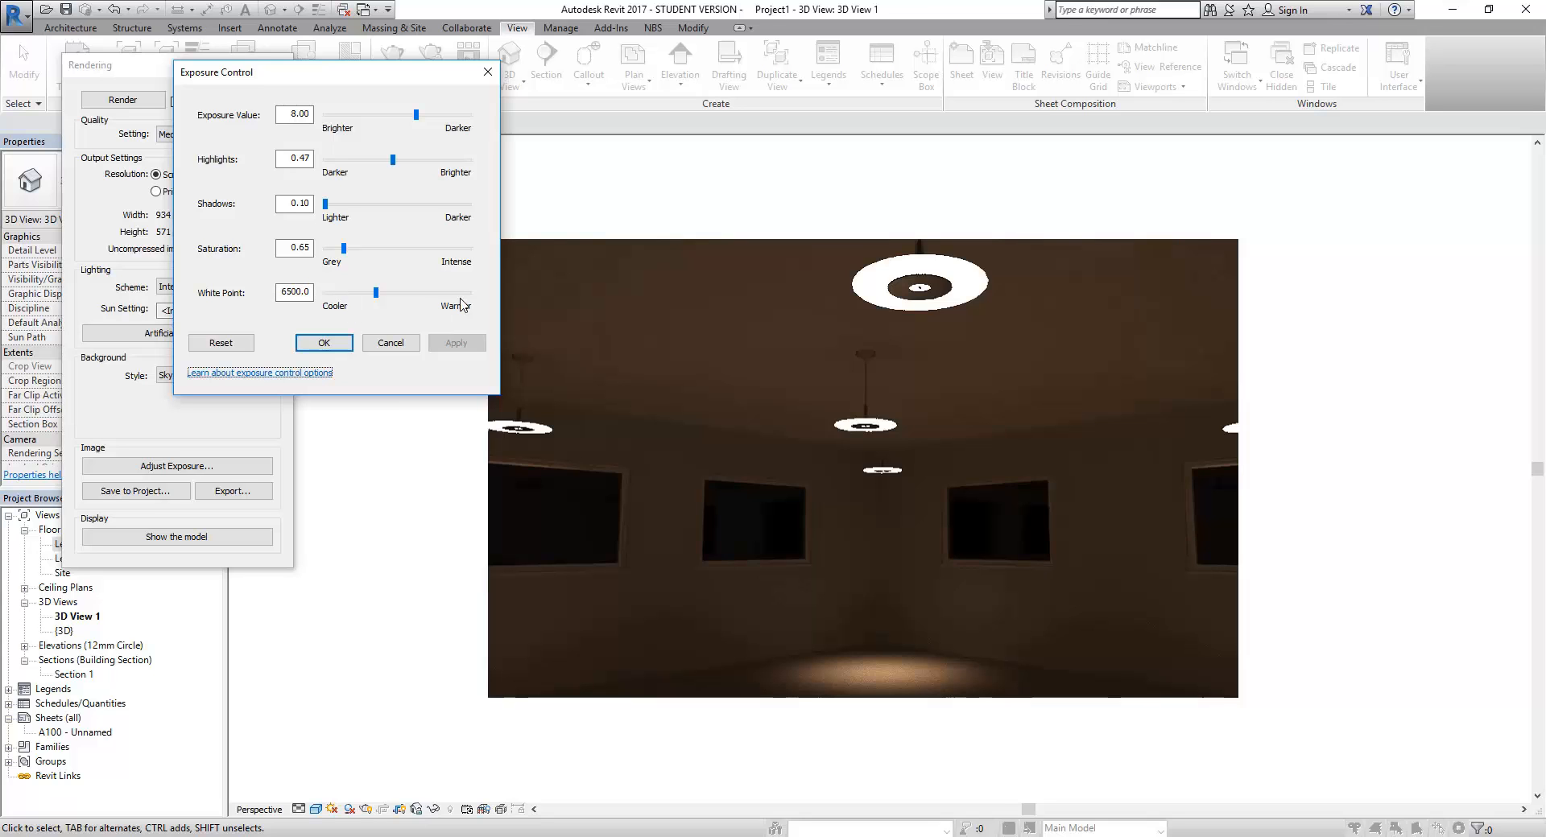
Test the rendering's white point at 1800 and apply a warmer white point of 7361.8
drag(376, 294, 323, 295)
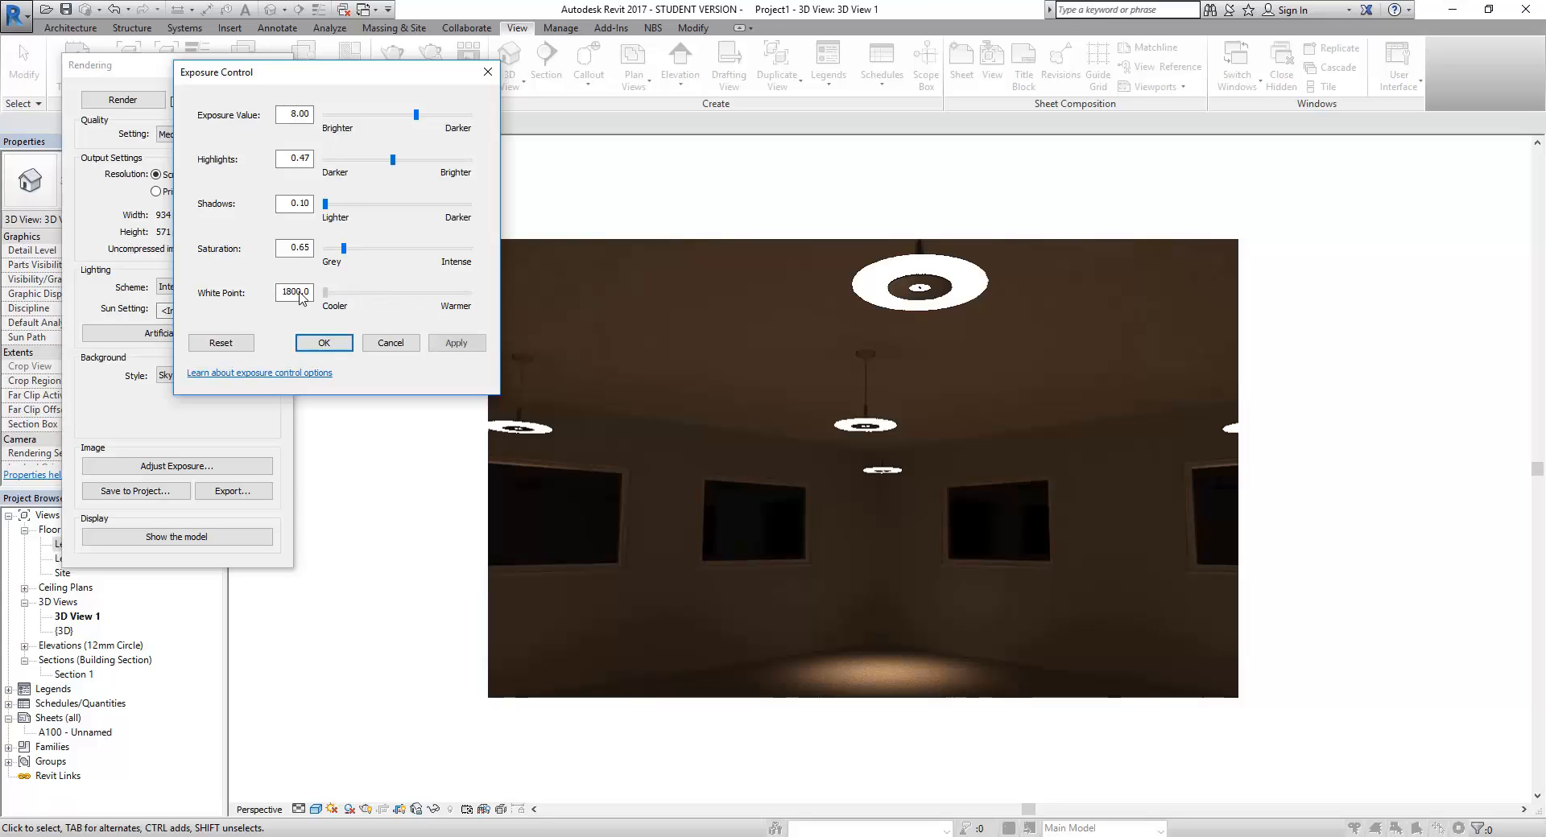
click(455, 343)
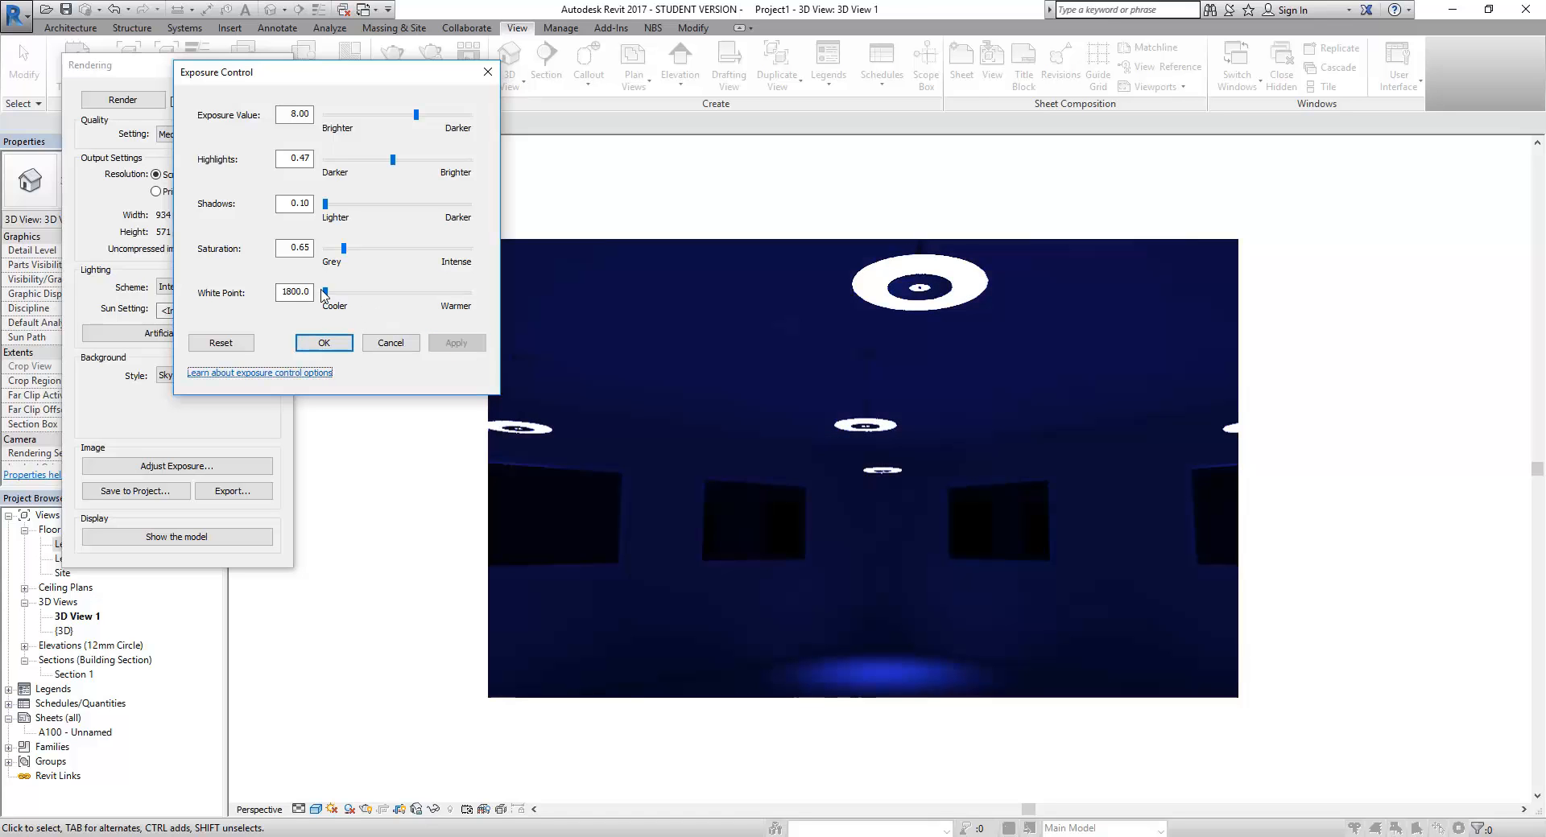
drag(329, 300, 388, 302)
click(455, 343)
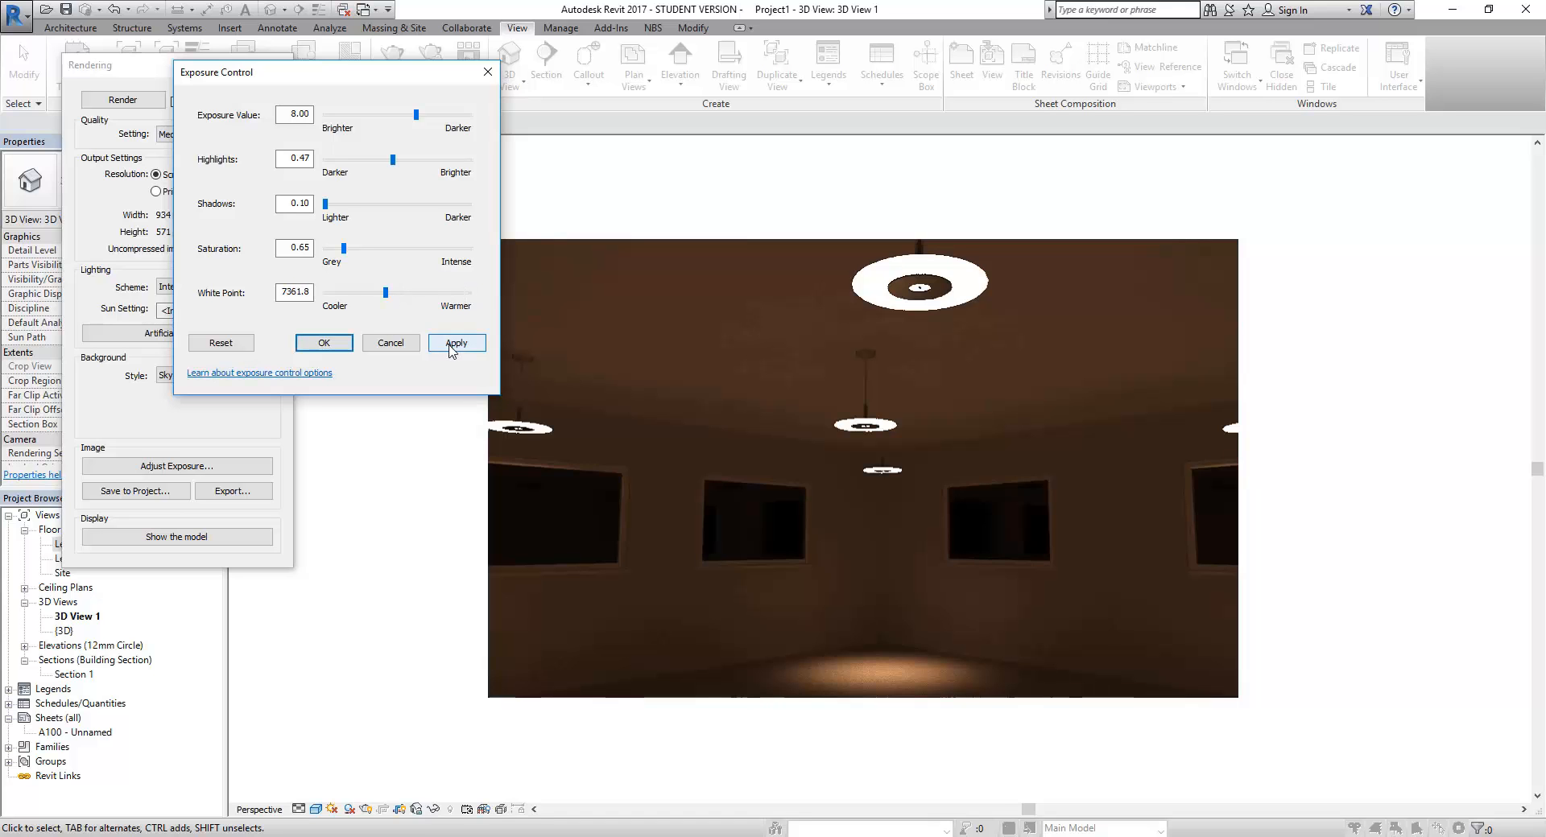
click(455, 344)
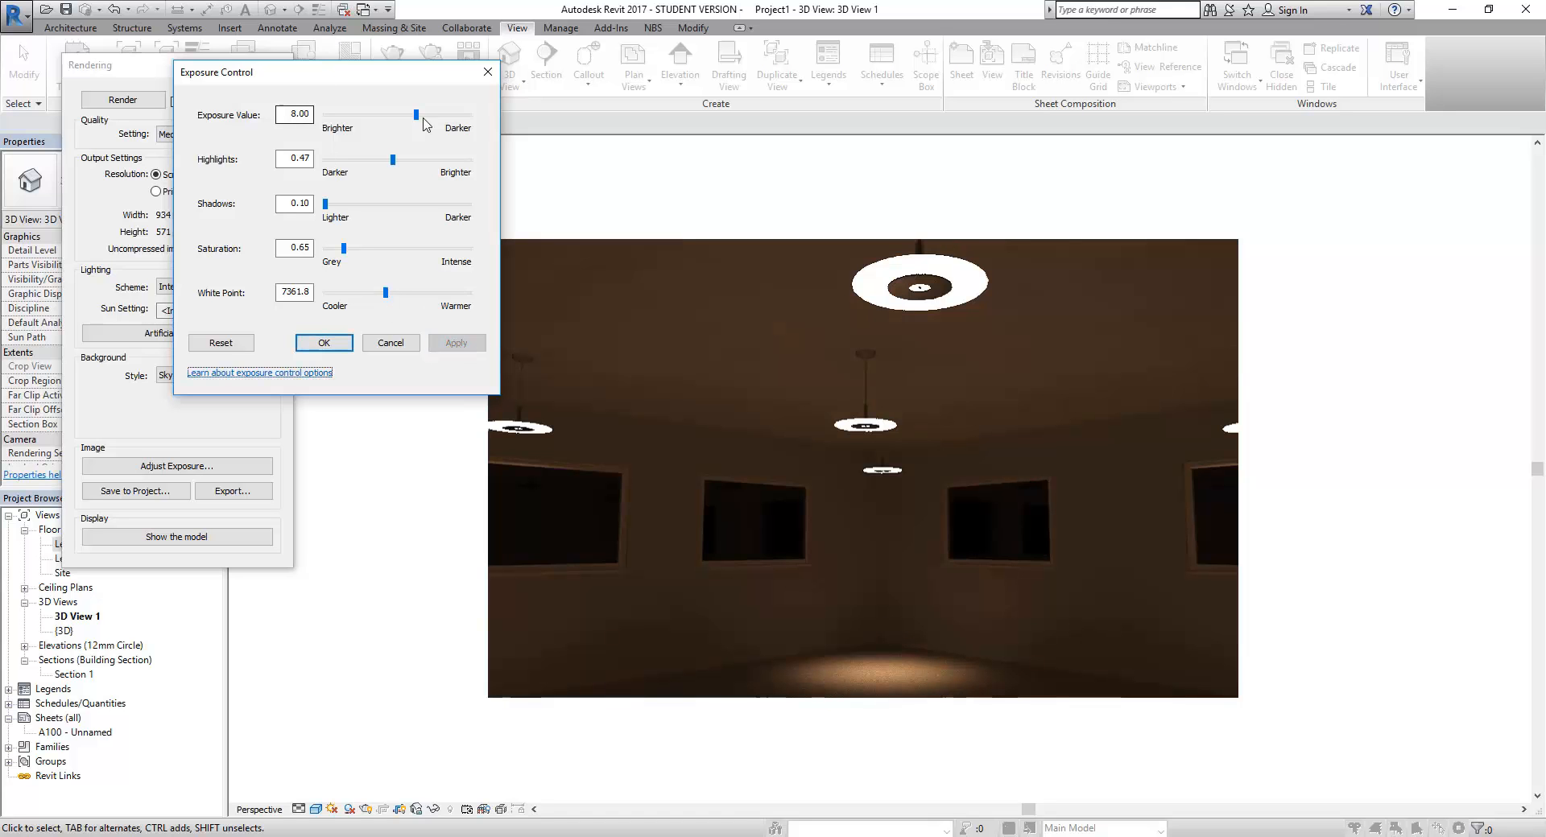
Try exposure values of -0.80 and 3.60 on the rendered image, and return the exposure value to 8.00
click(366, 116)
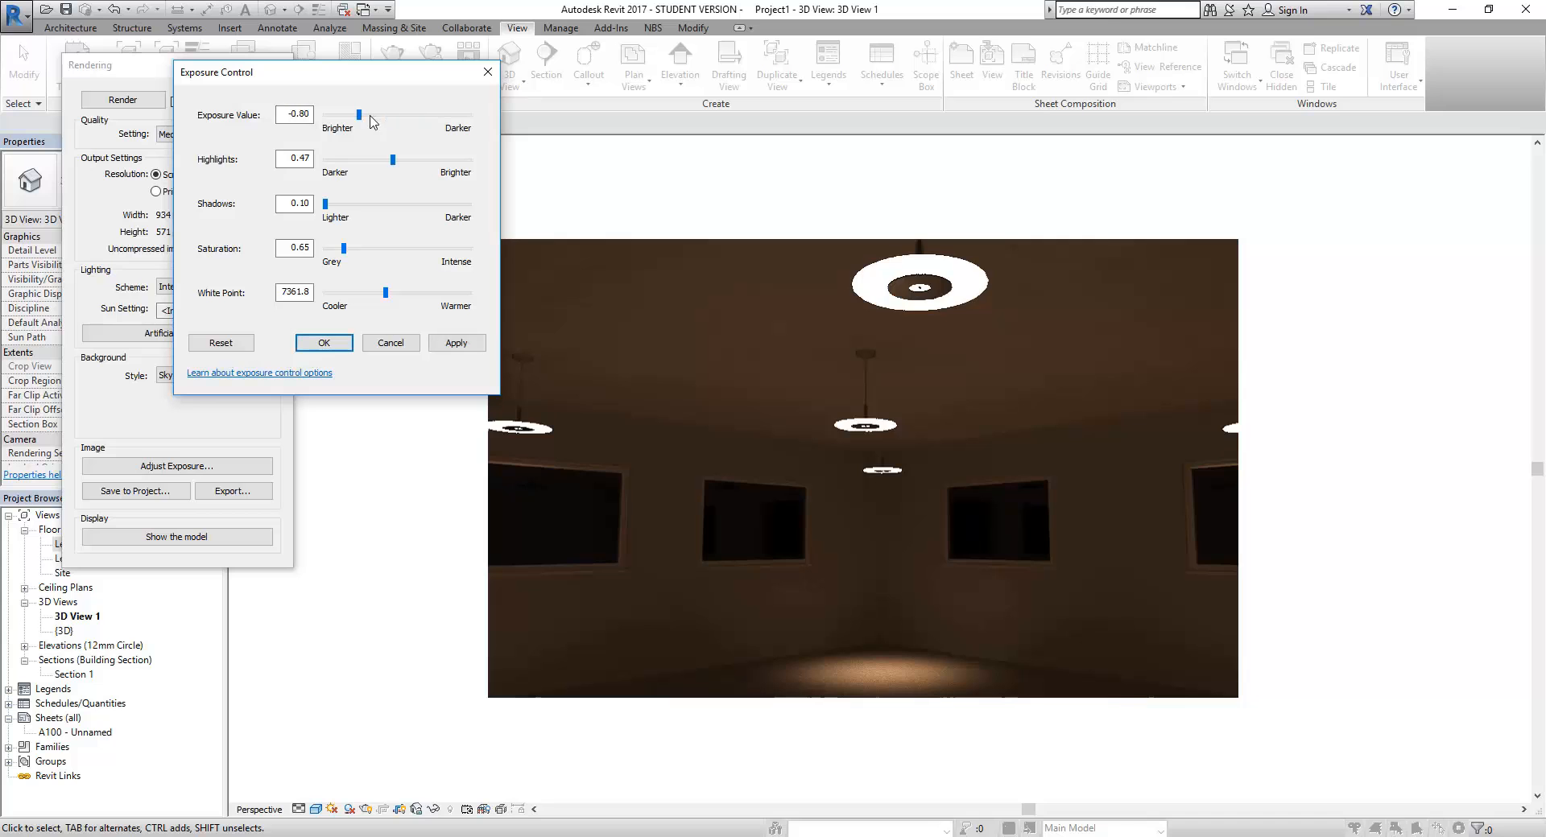
click(457, 344)
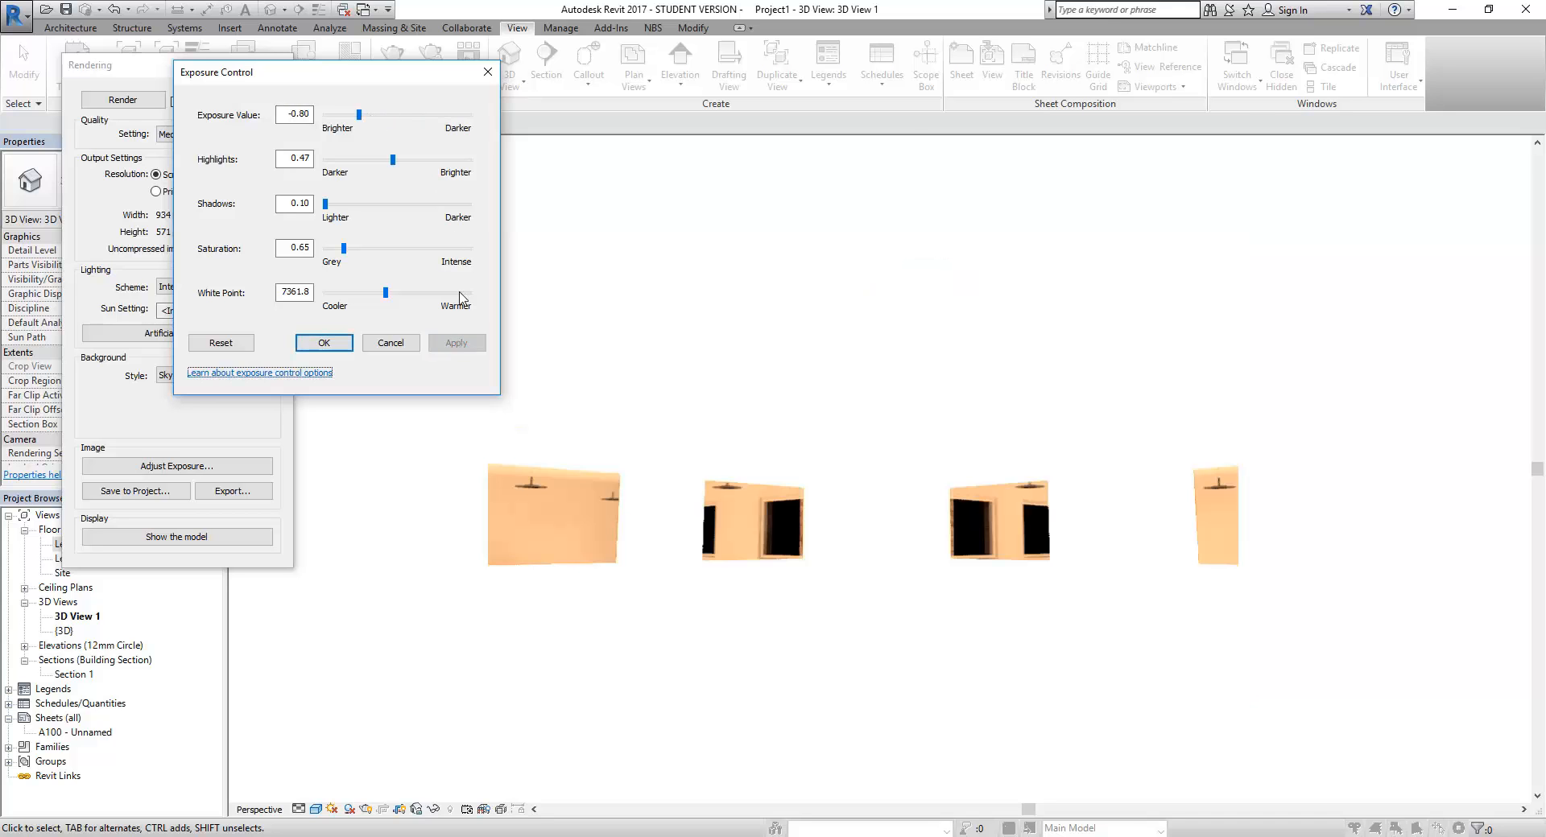
click(389, 115)
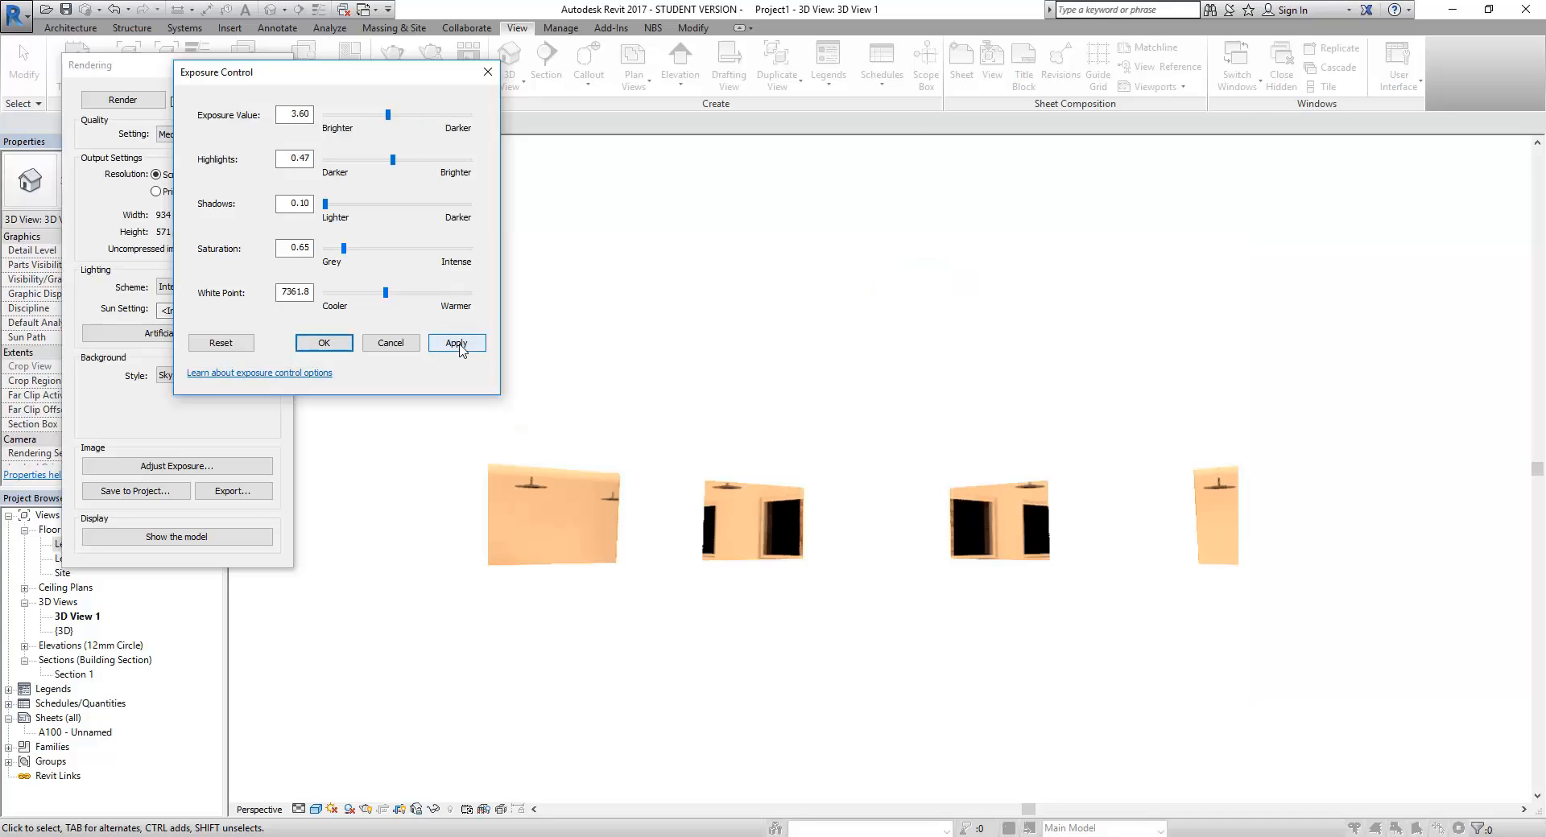
click(456, 343)
click(415, 115)
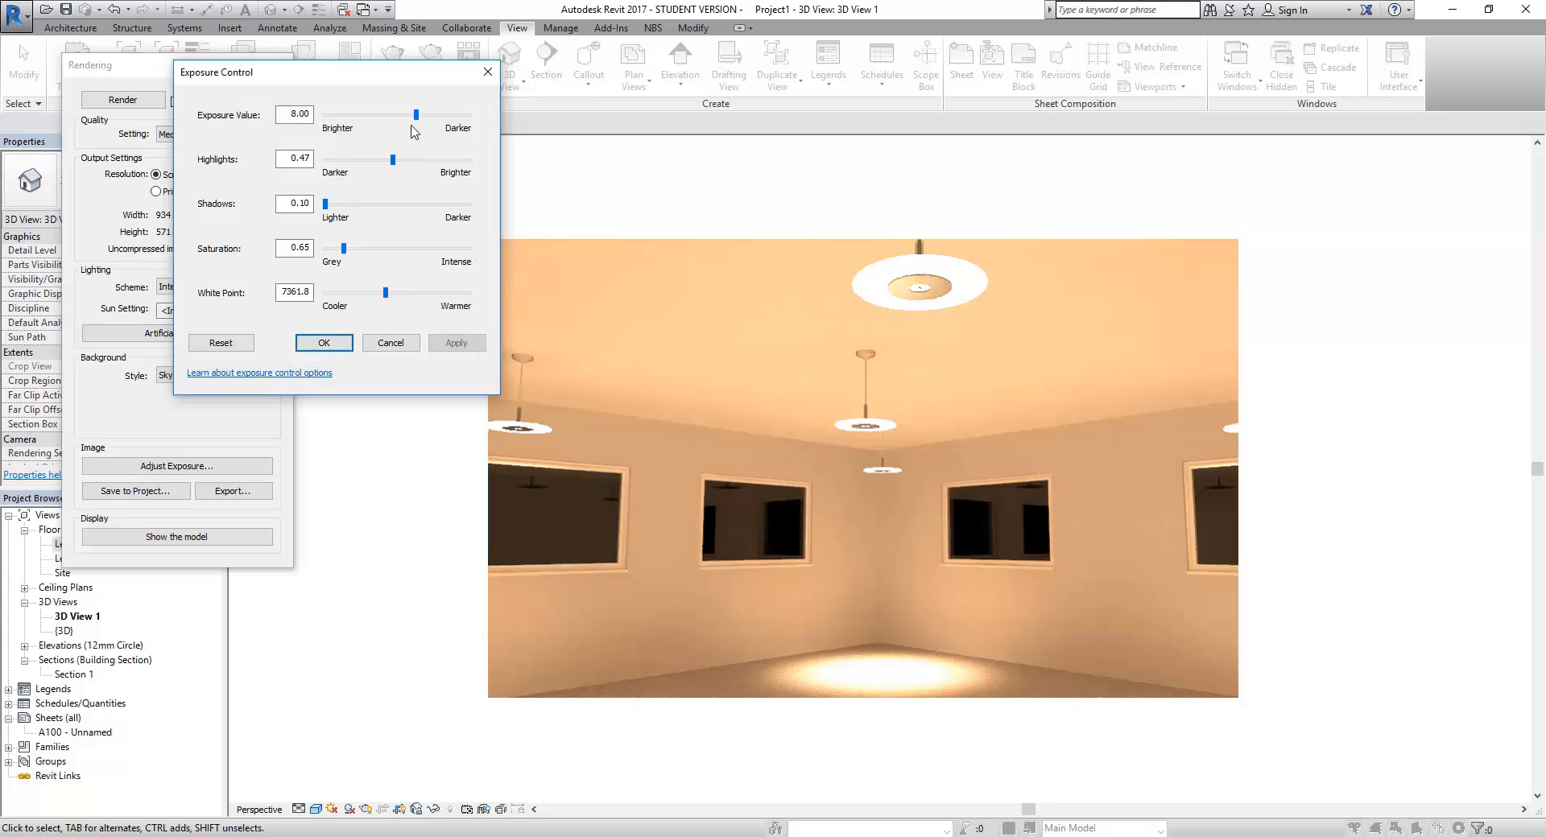
Apply an exposure value of 6.85 to the rendered image and switch the view back to showing the model
drag(416, 116, 409, 116)
click(455, 343)
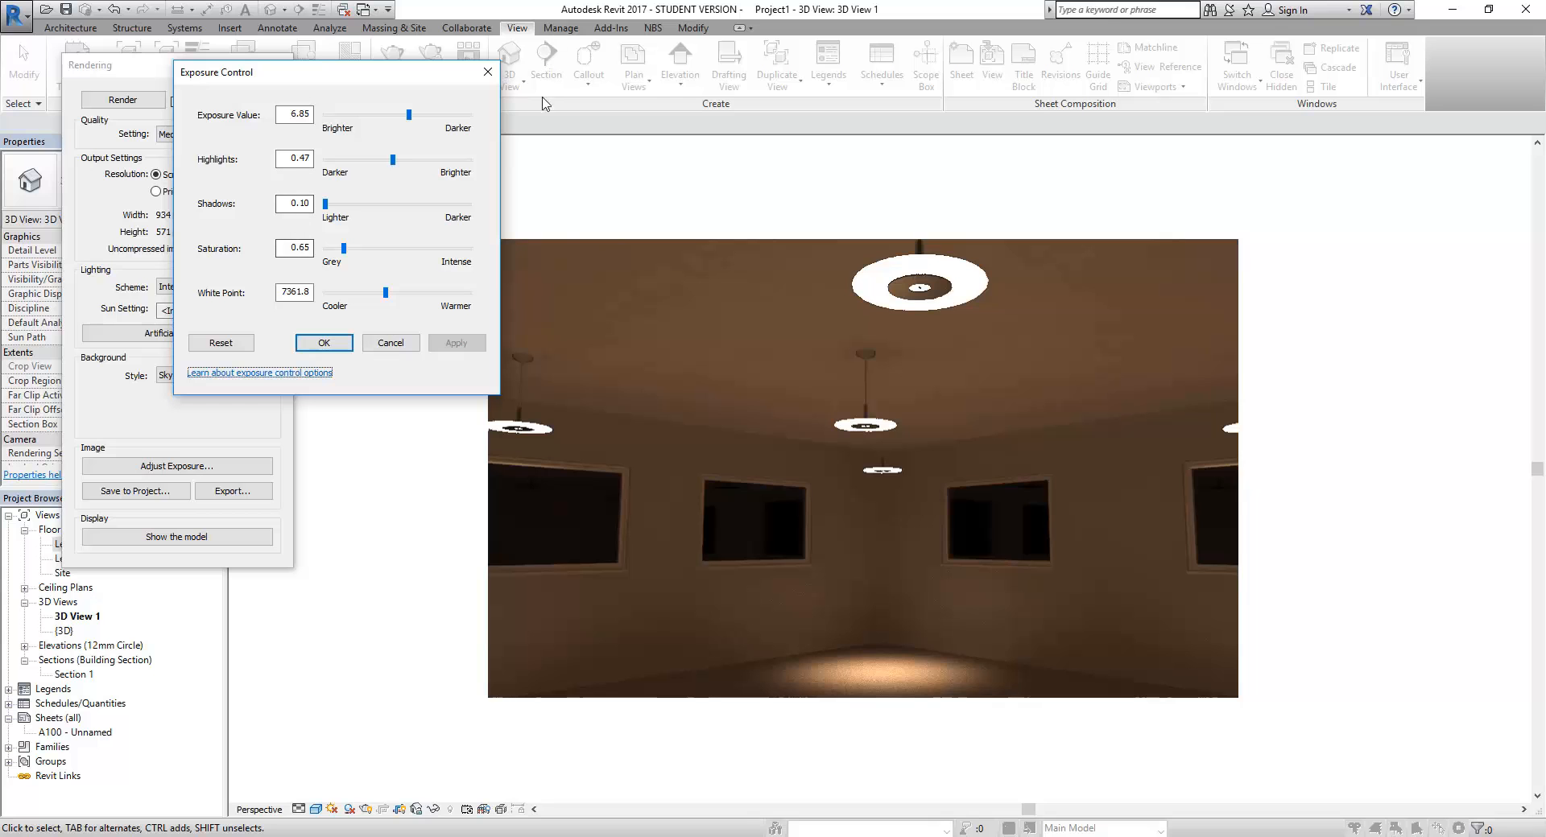
click(487, 72)
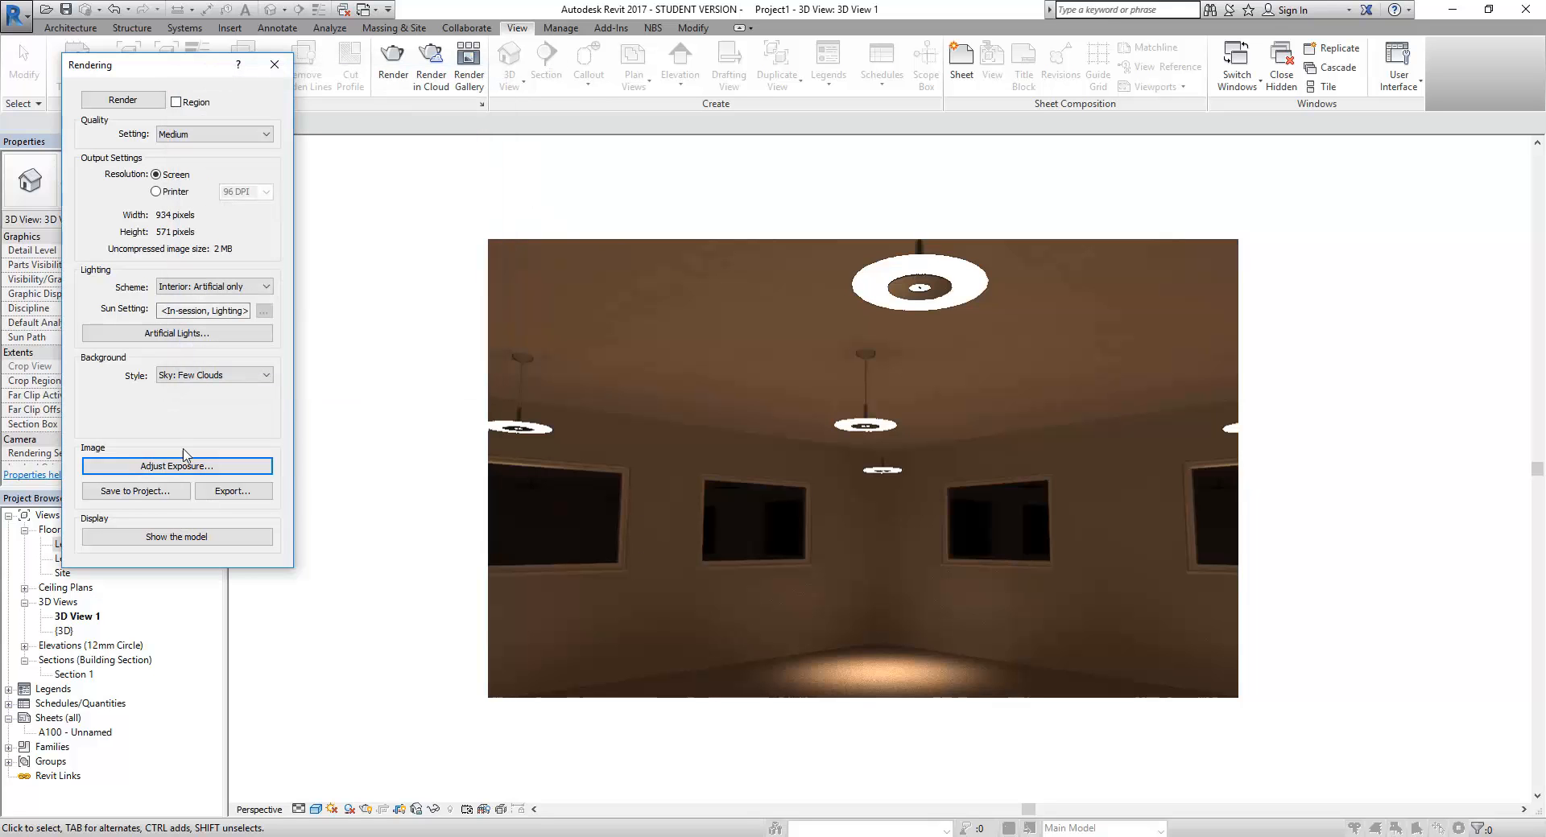
click(194, 537)
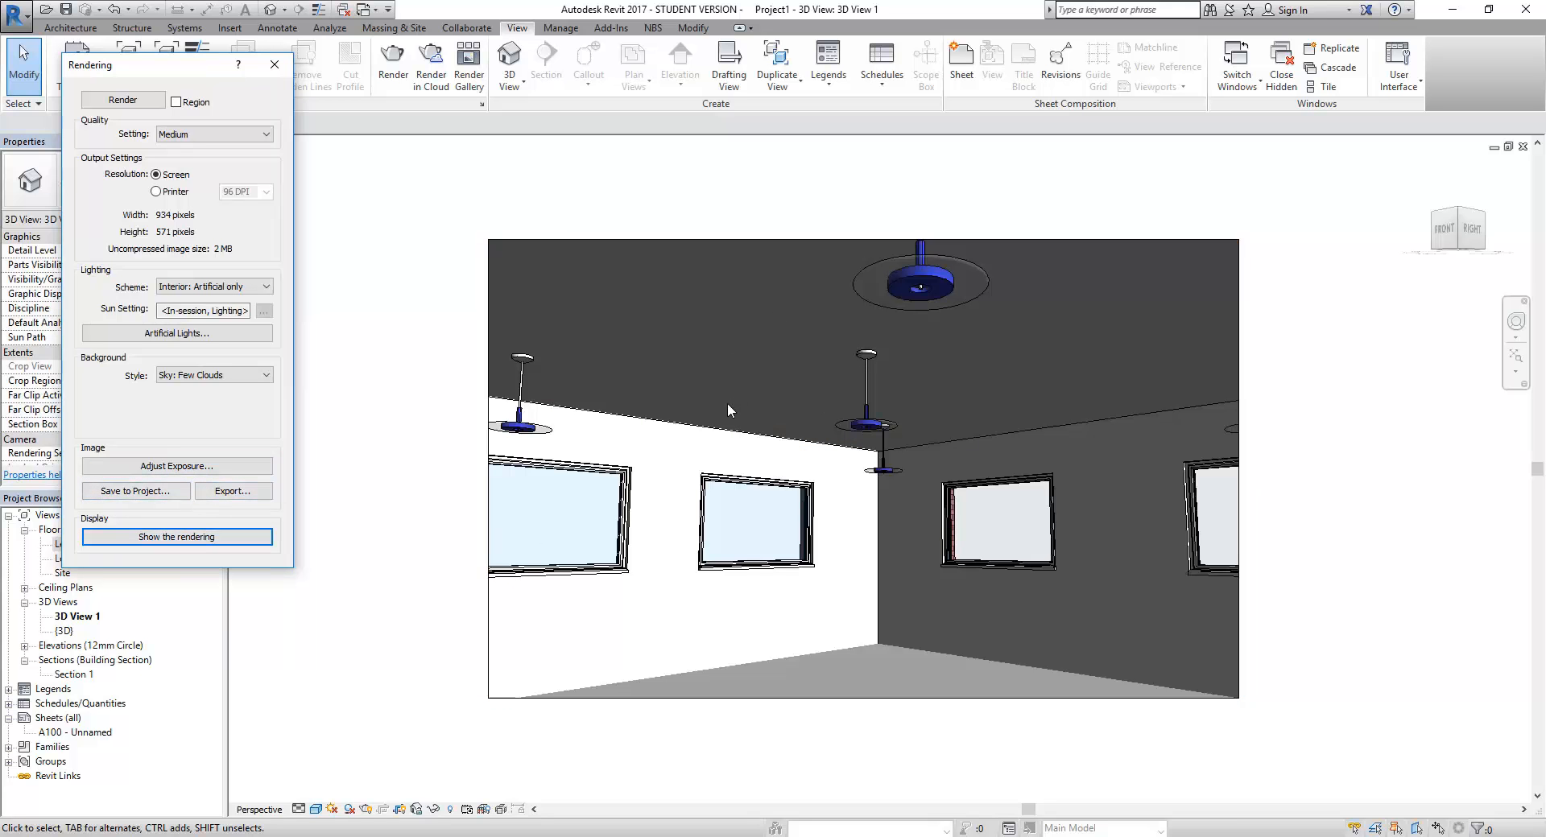